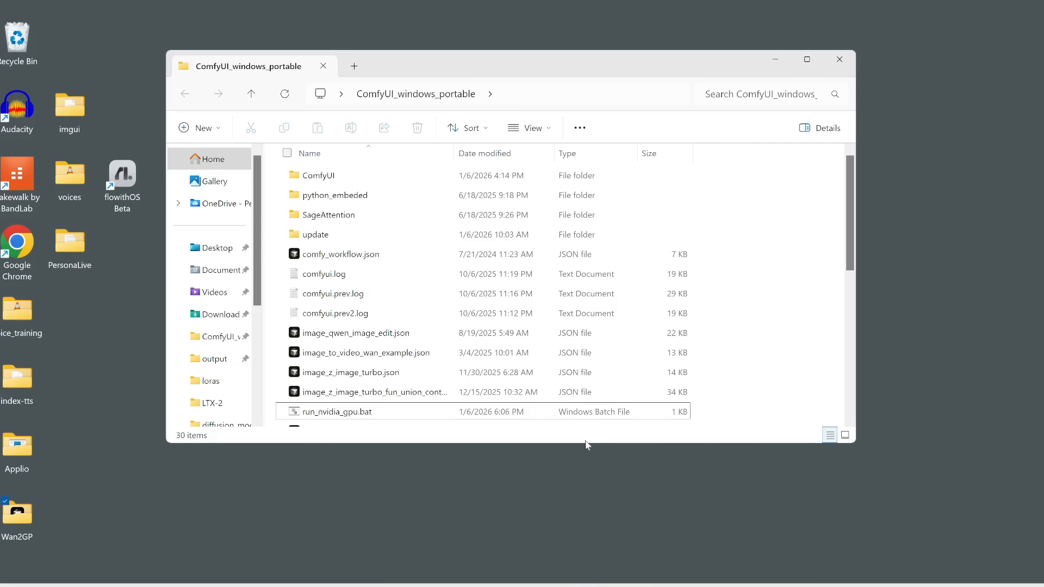
Step: Run update_comfyui.bat from the update folder, allow it past the security warning, and dismiss its console once the update finishes
double_click(314, 238)
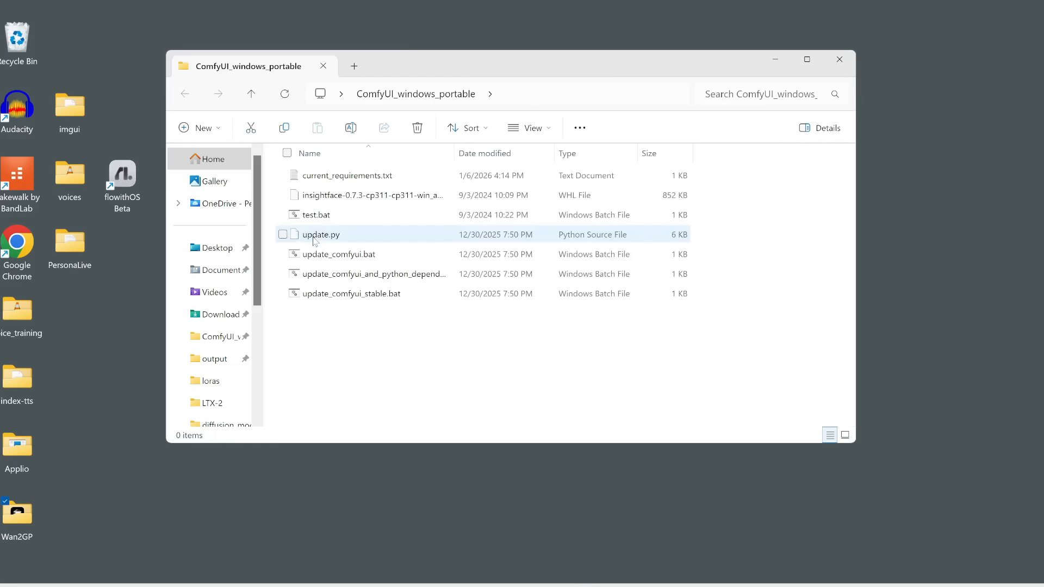
click(346, 260)
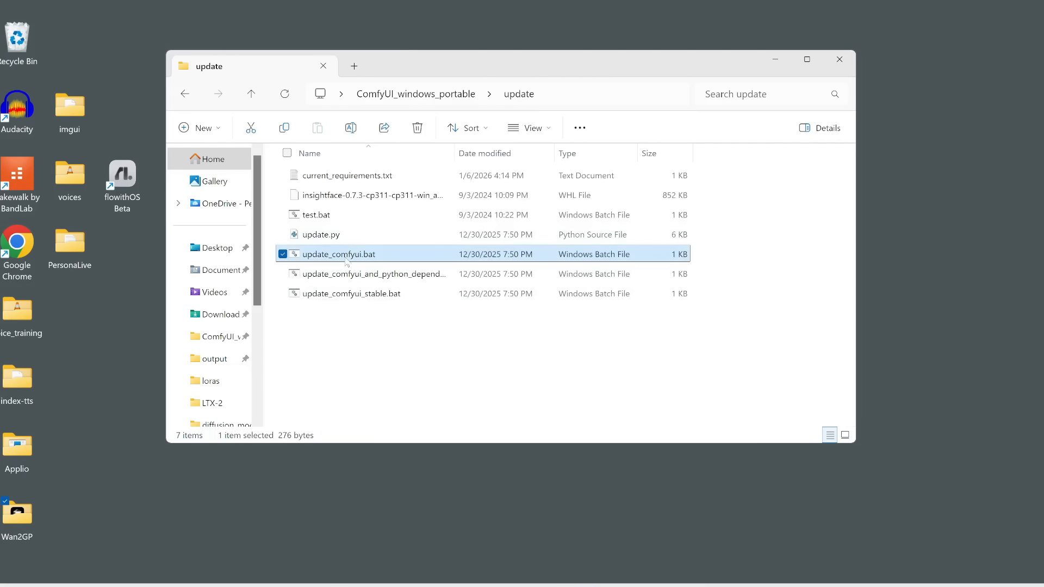
click(353, 296)
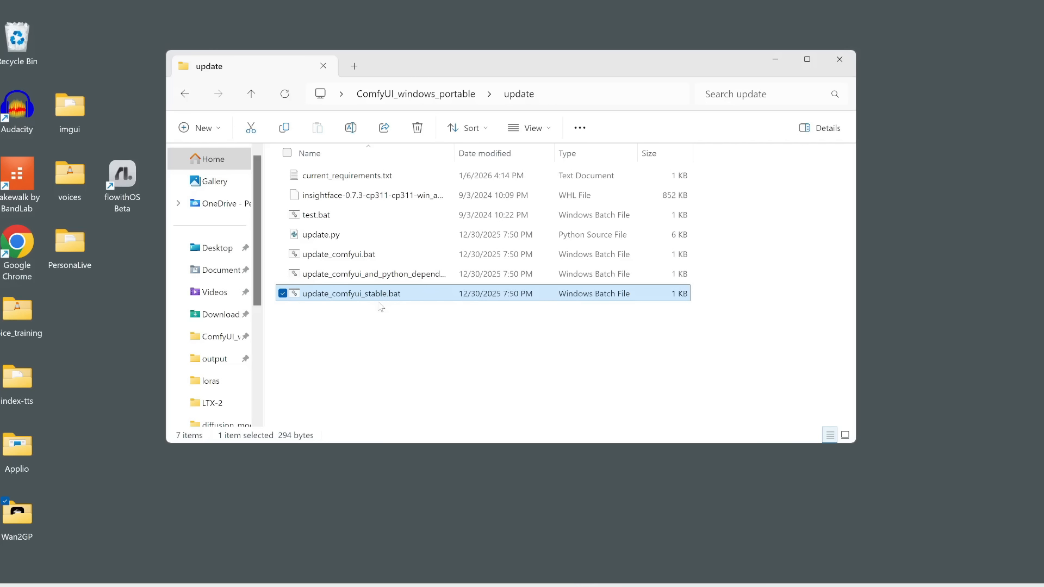
double_click(387, 260)
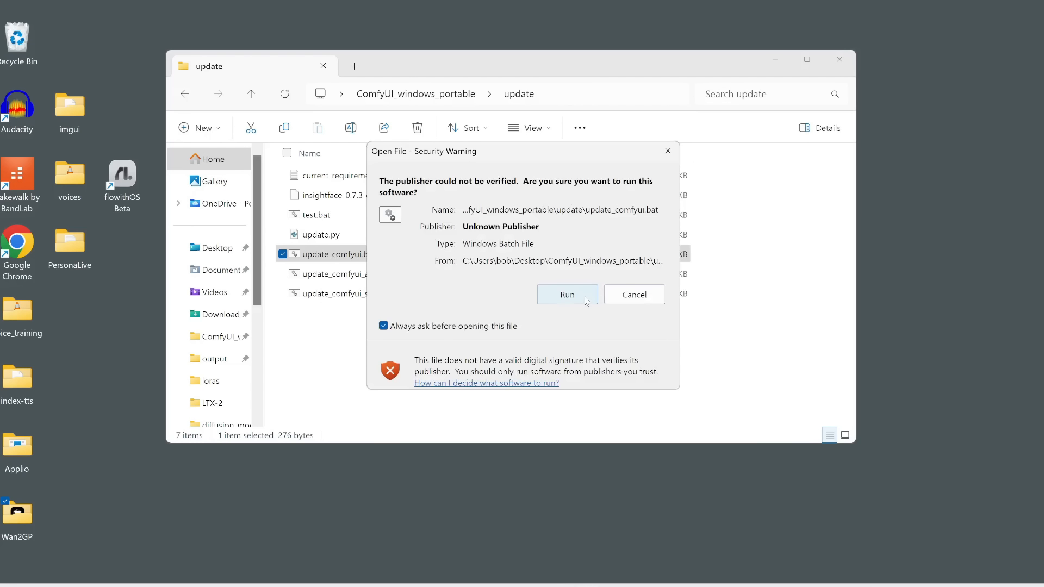
click(586, 301)
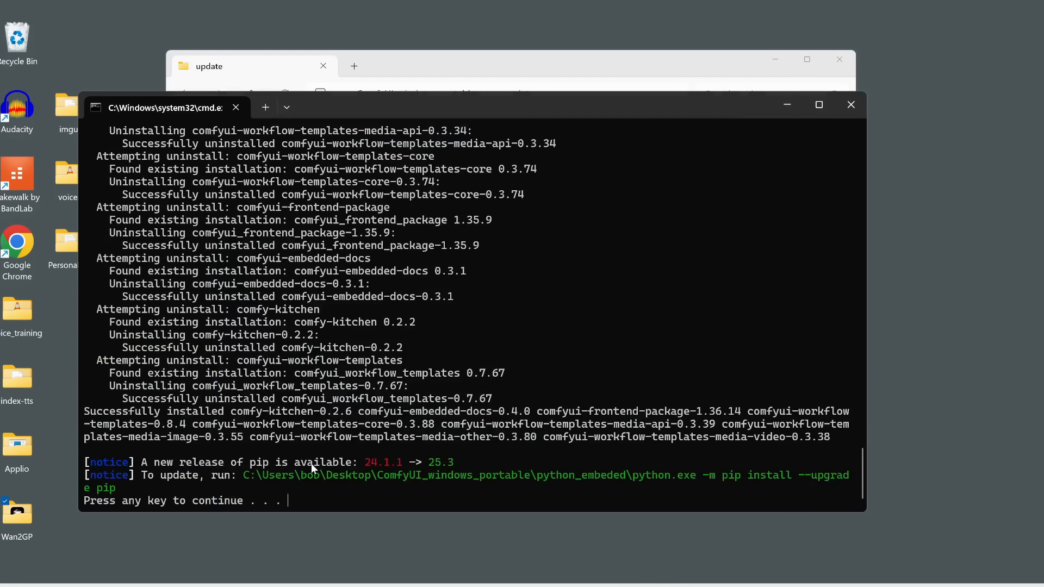
key(Return)
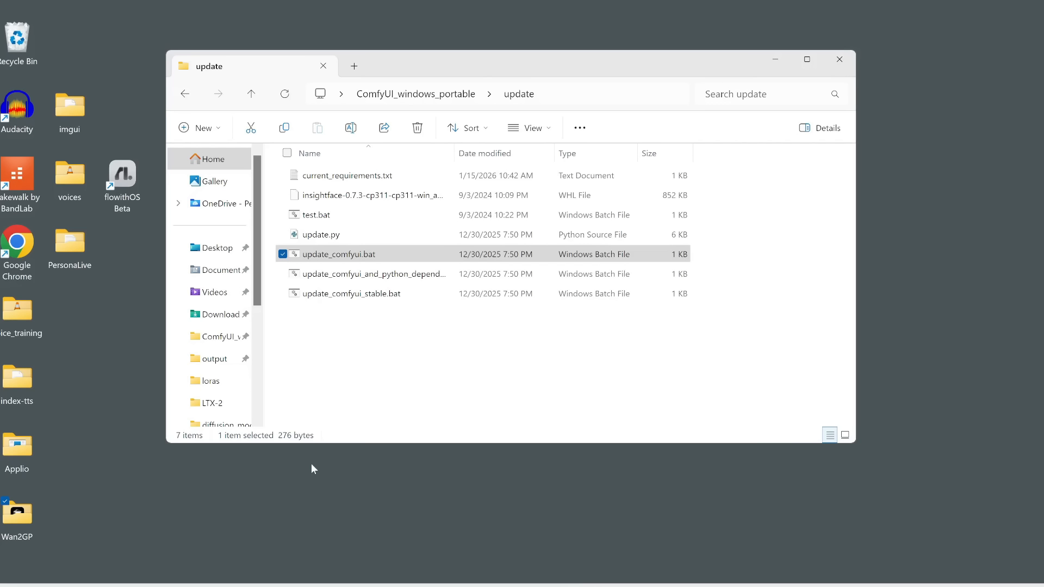
Step: Go back to the ComfyUI_windows_portable folder and launch ComfyUI with run_nvidia_gpu.bat
click(360, 94)
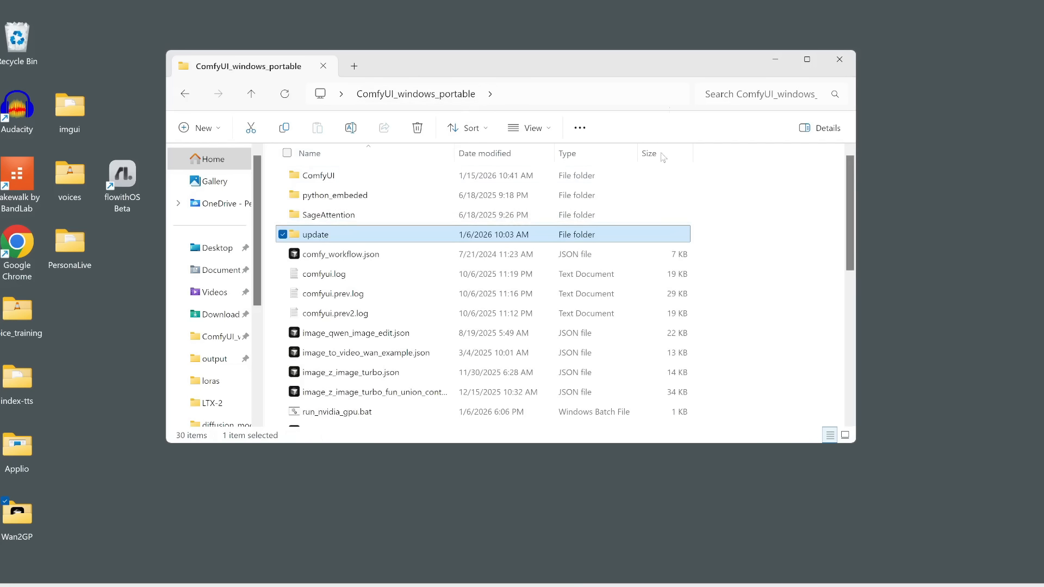
click(781, 247)
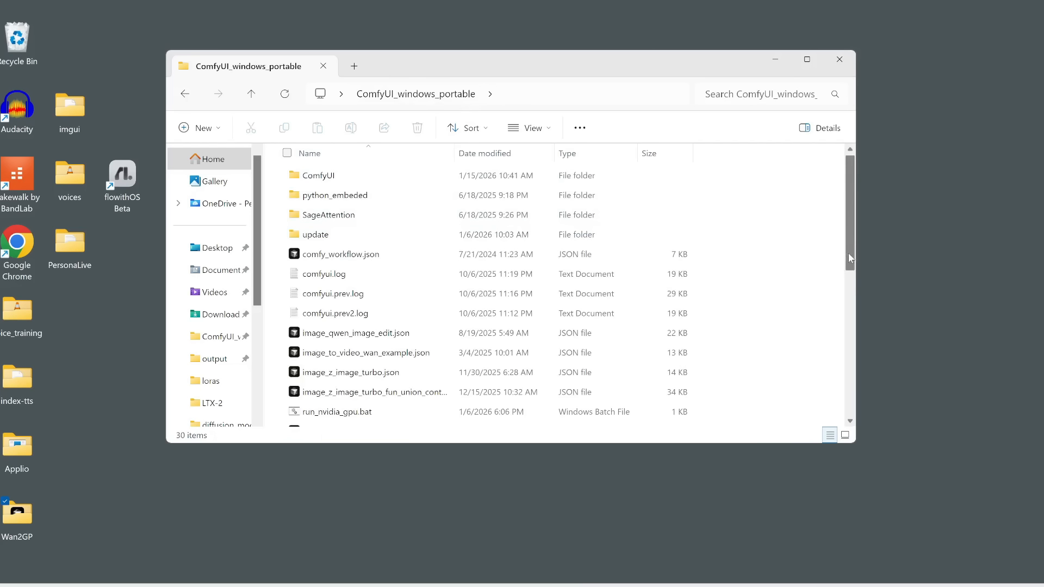
scroll(846, 253, down, 2)
double_click(333, 311)
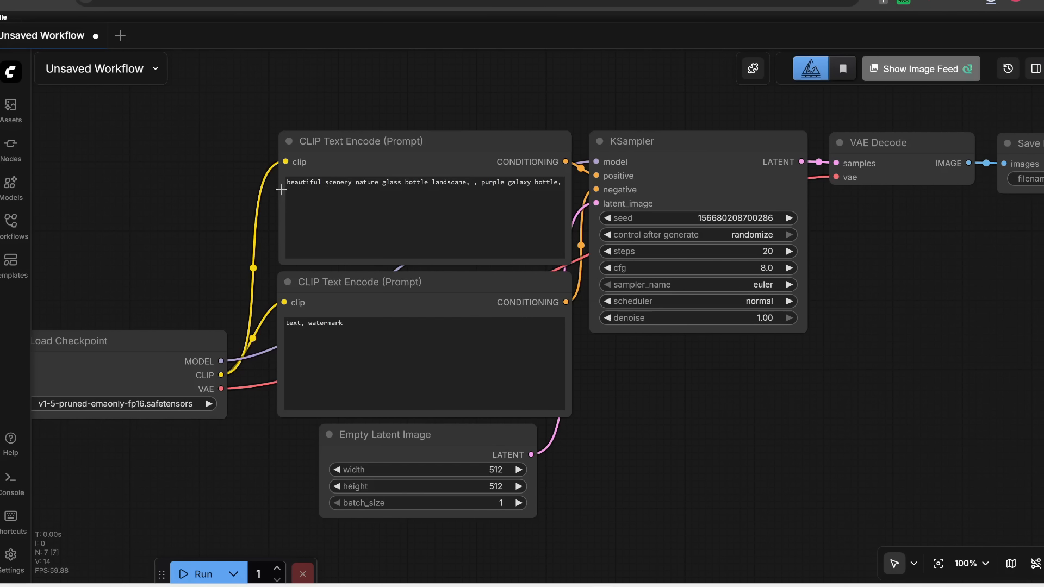
Step: Search the workflow templates for "klein", look through the results and close the template browser
click(26, 258)
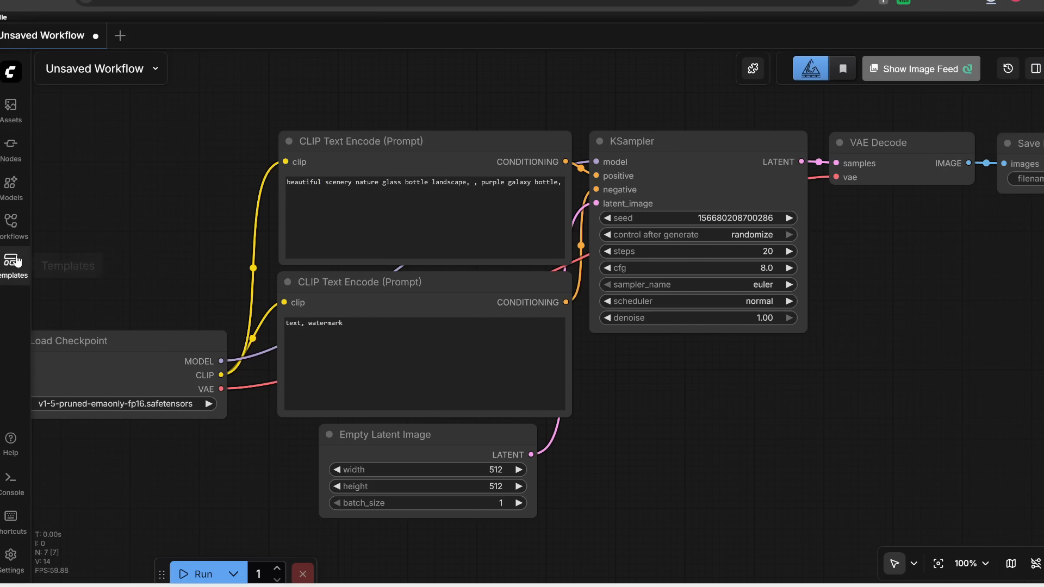
click(263, 76)
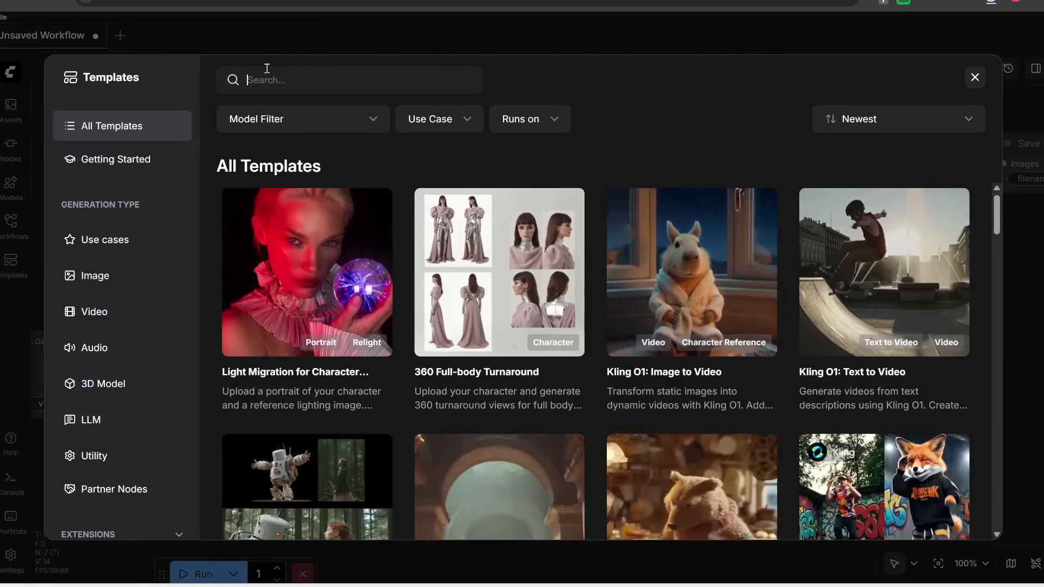
text(klein)
scroll(620, 218, down, 5)
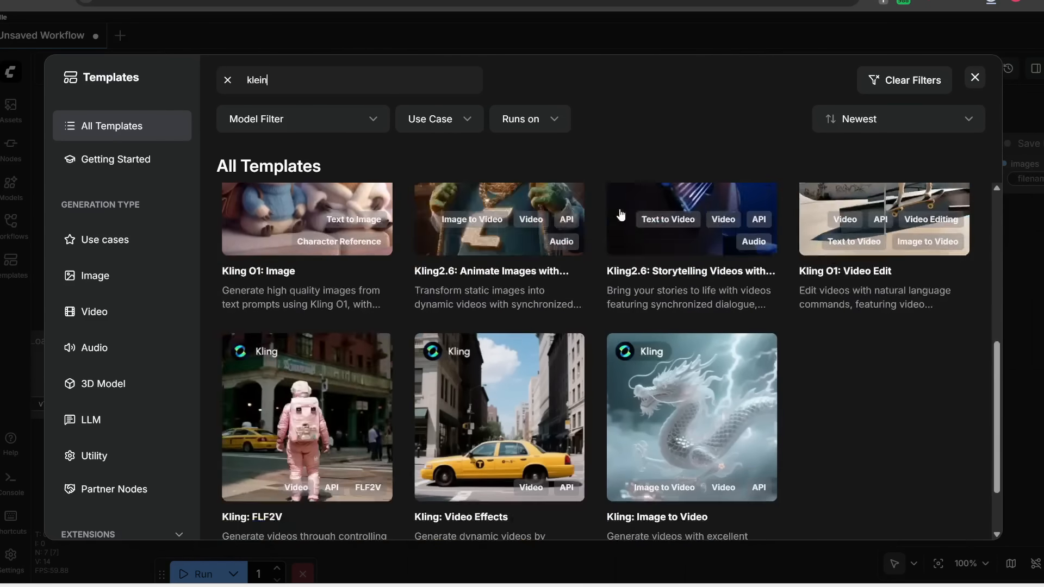
scroll(897, 348, up, 4)
scroll(898, 348, up, 2)
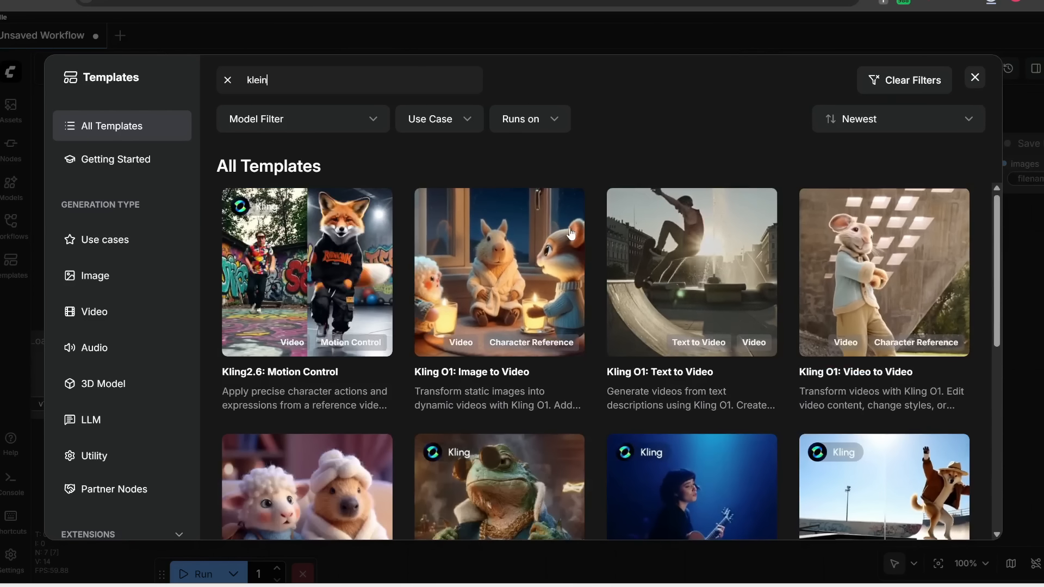
click(437, 38)
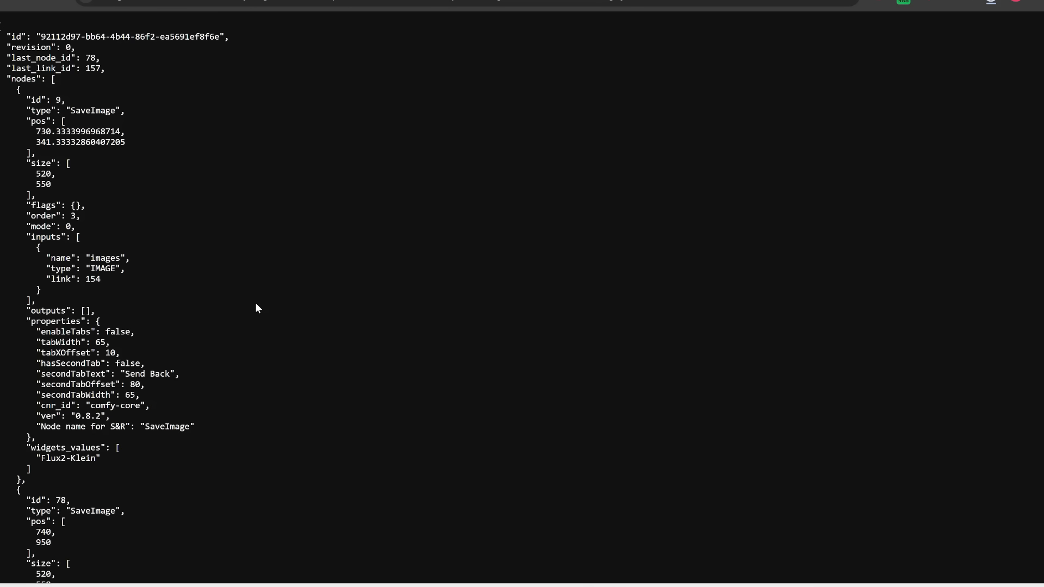
Step: Save the workflow page as image_flux2_klein_text_to_image.json in ComfyUI_windows_portable and load that file onto the ComfyUI canvas
right_click(245, 210)
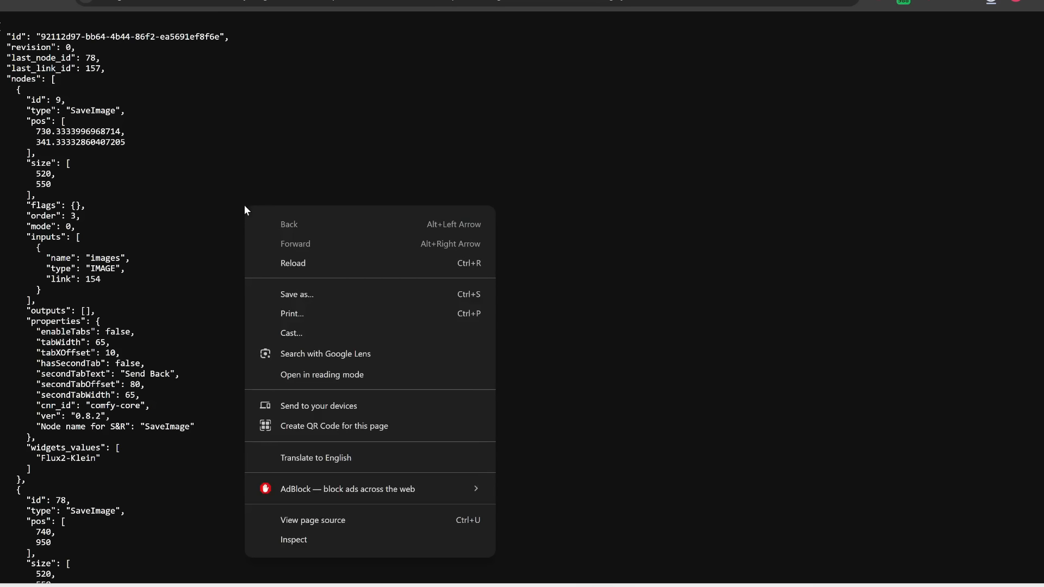
click(328, 286)
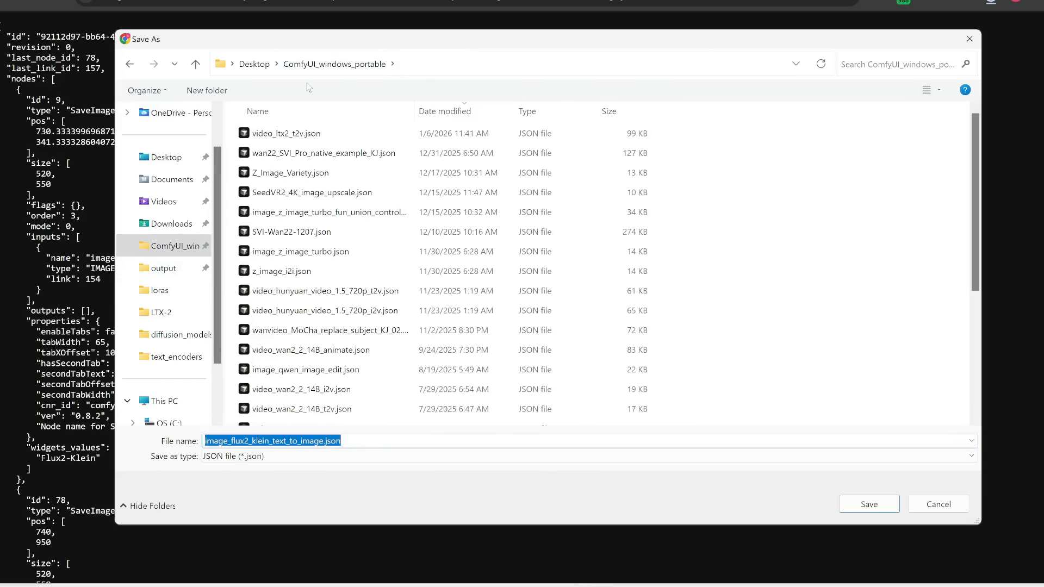
click(853, 503)
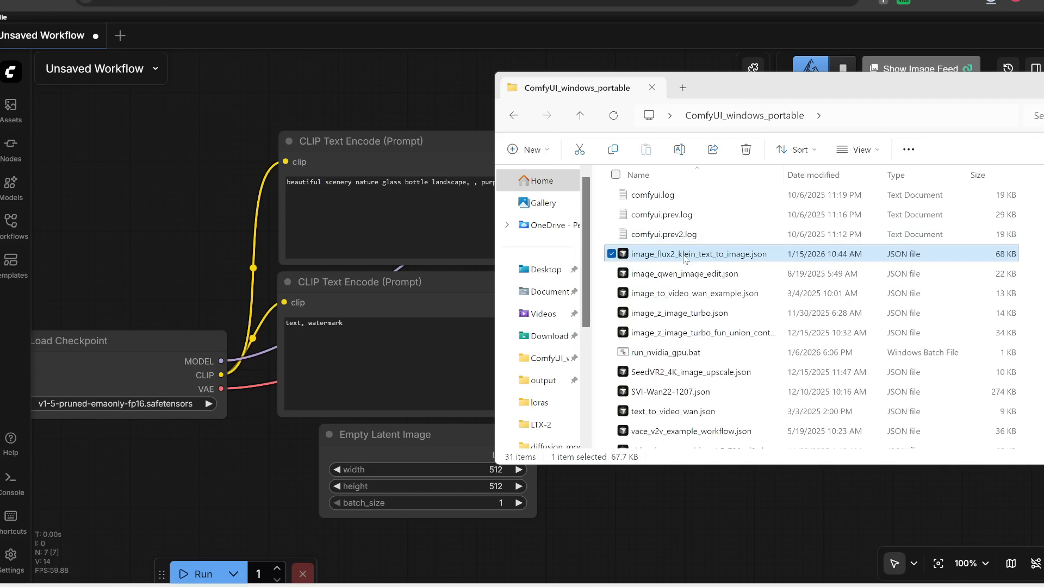
drag(684, 258, 168, 162)
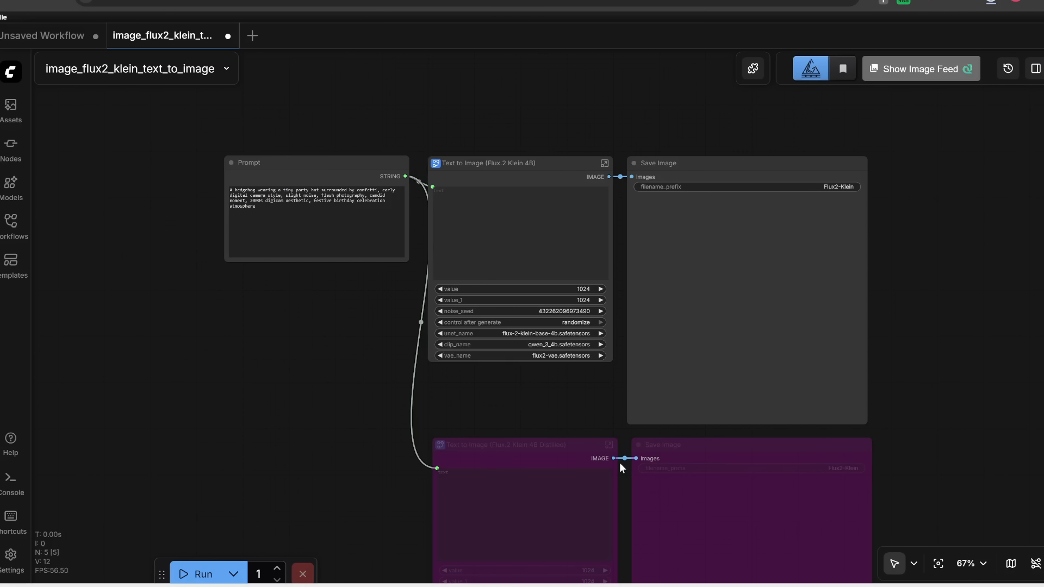
Step: Examine the sampler settings inside the Text to Image (Flux.2 Klein 4B) subgraph and return to the main workflow
drag(509, 407, 383, 377)
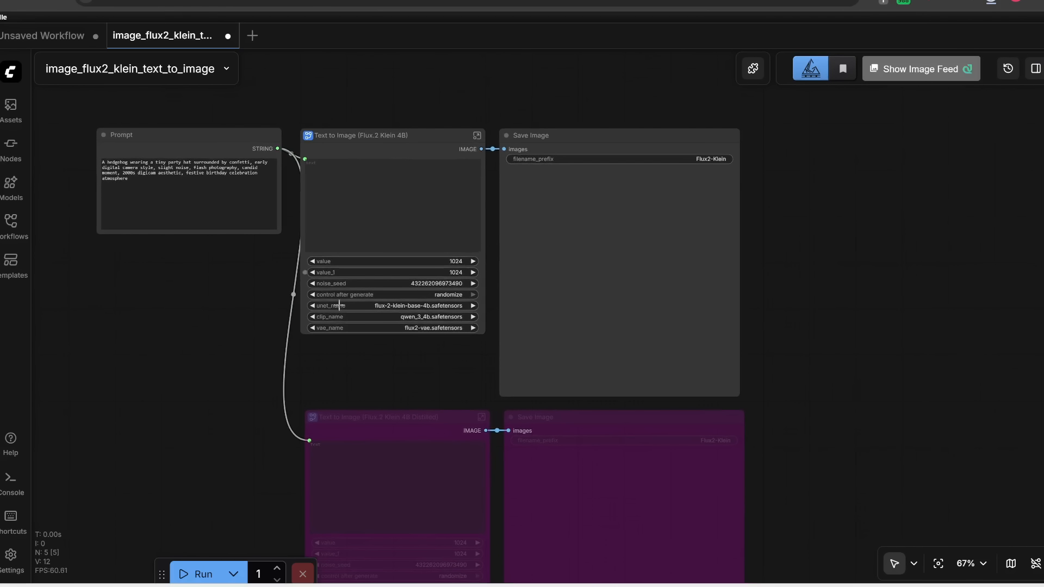
scroll(390, 158, up, 4)
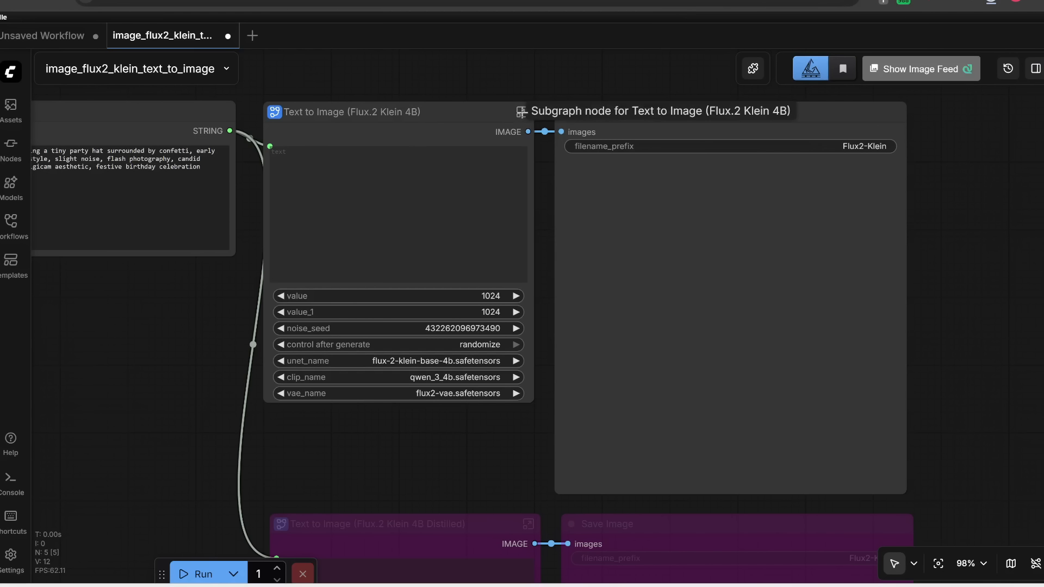
click(521, 112)
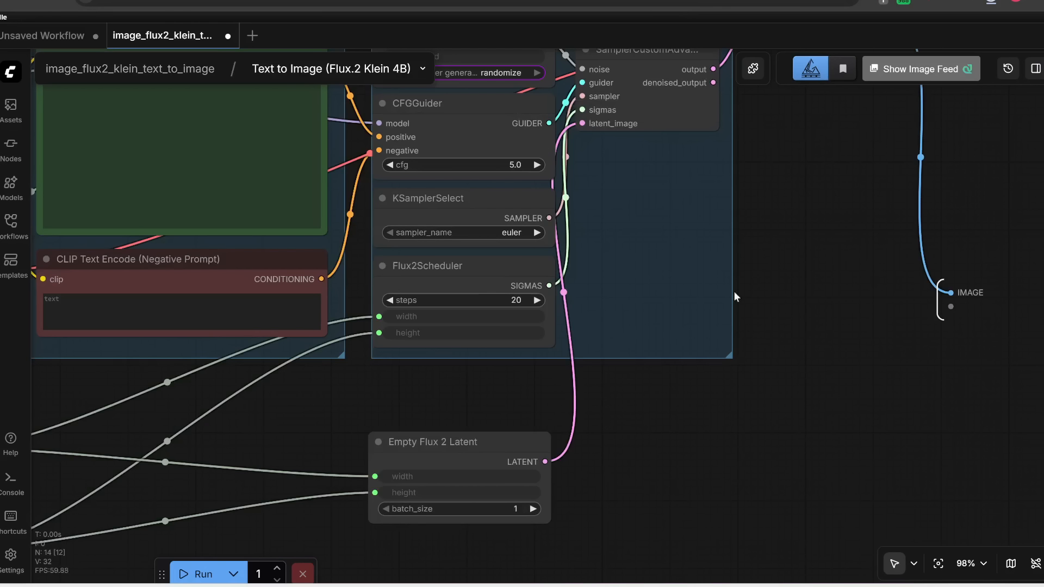
drag(778, 296, 870, 410)
scroll(660, 332, down, 4)
scroll(660, 333, up, 4)
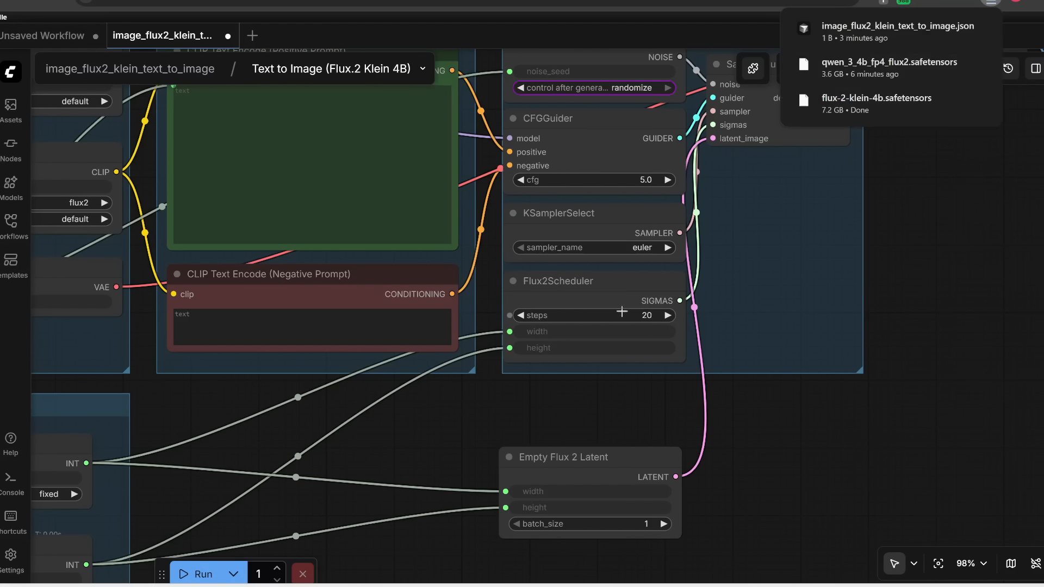
click(163, 69)
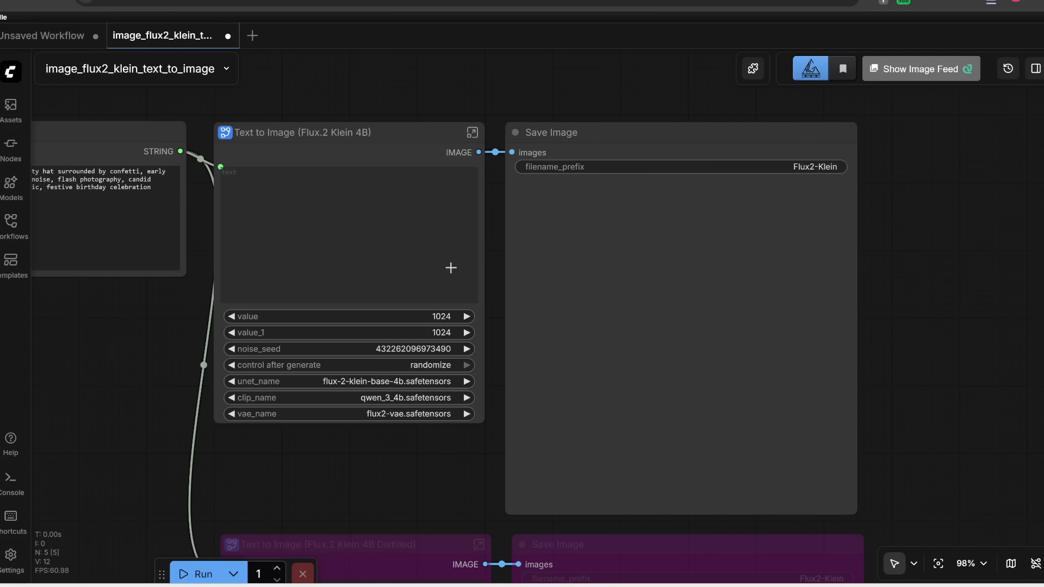
Step: Bypass the Text to Image (Flux.2 Klein 4B) base node together with its connected Save Image node
drag(447, 466, 480, 45)
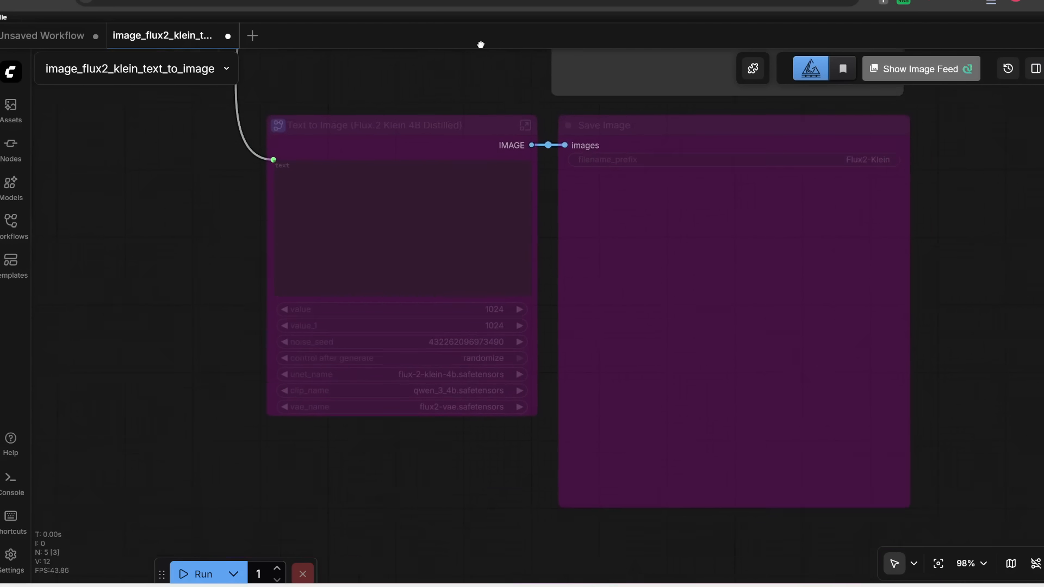
scroll(424, 275, down, 2)
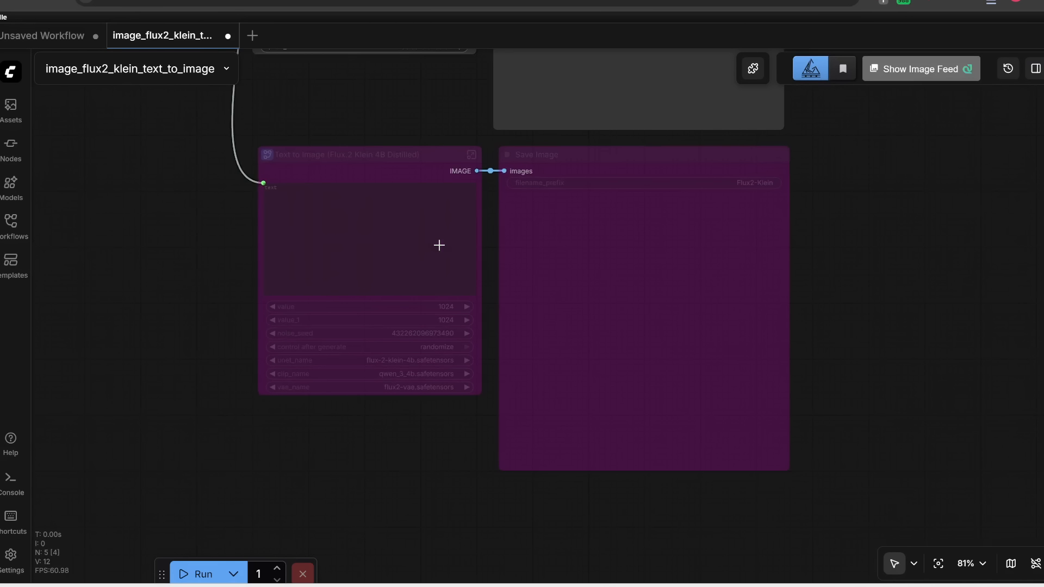
drag(194, 238, 99, 464)
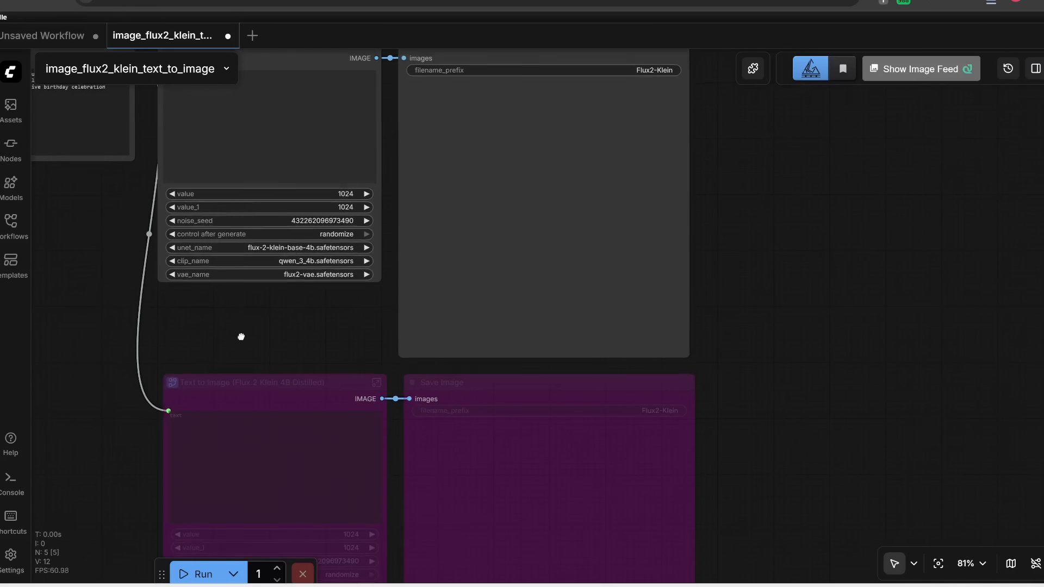
drag(237, 326, 605, 205)
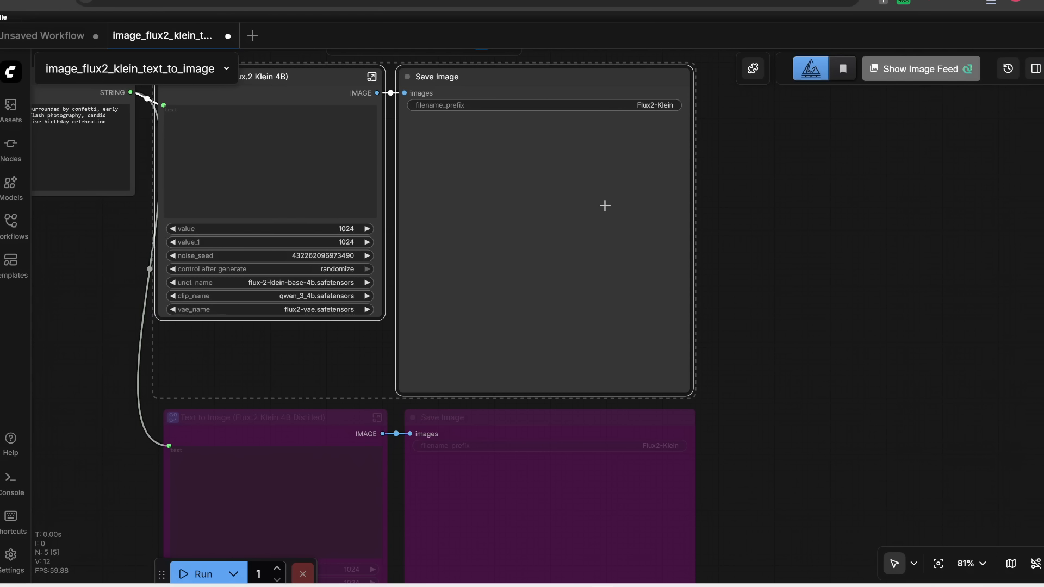
key(ctrl+b)
Step: Re-enable the bypassed Text to Image (Flux.2 Klein 4B Distilled) node and its connected Save Image node
drag(783, 415, 846, 154)
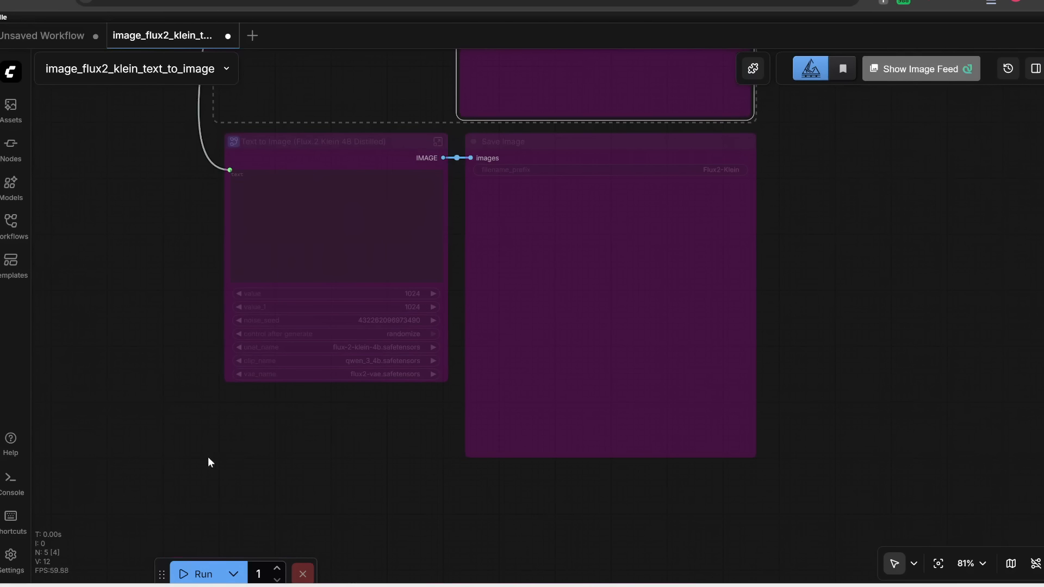
drag(198, 445, 781, 262)
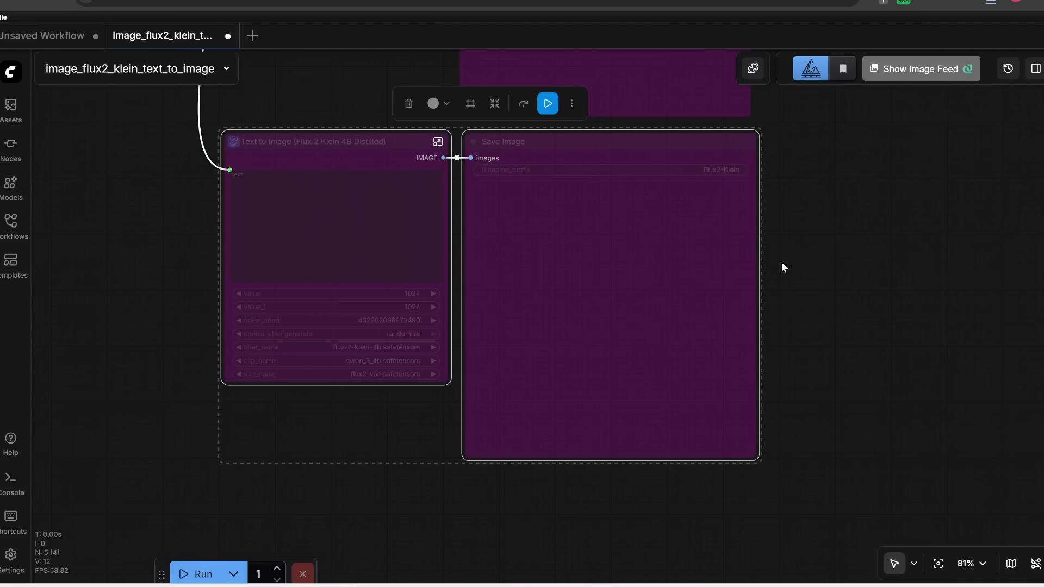
key(ctrl+b)
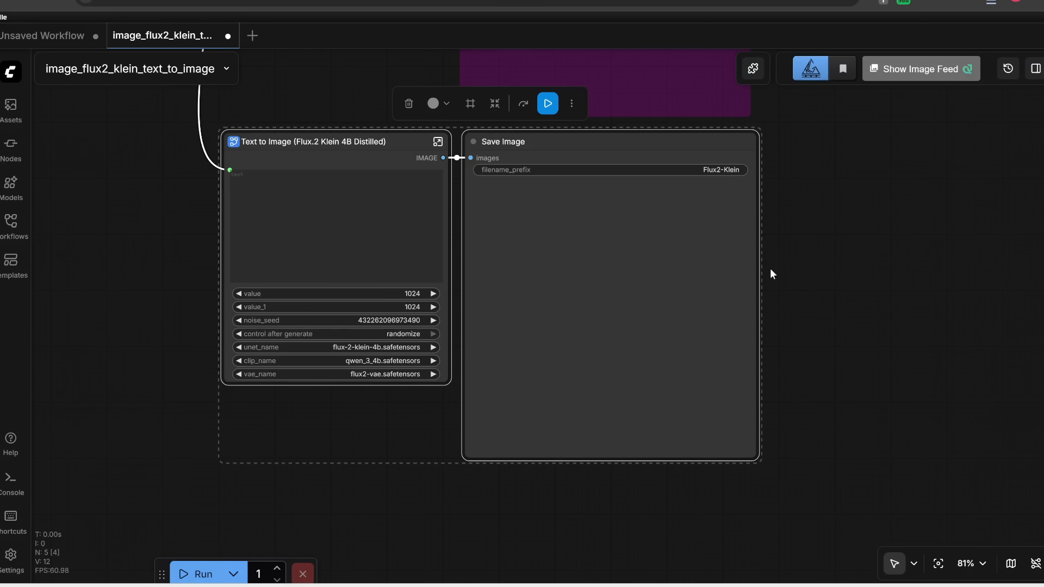
Step: Examine the scheduler steps and overall layout inside the Flux.2 Klein 4B Distilled subgraph, and return to the main workflow
scroll(345, 163, up, 1)
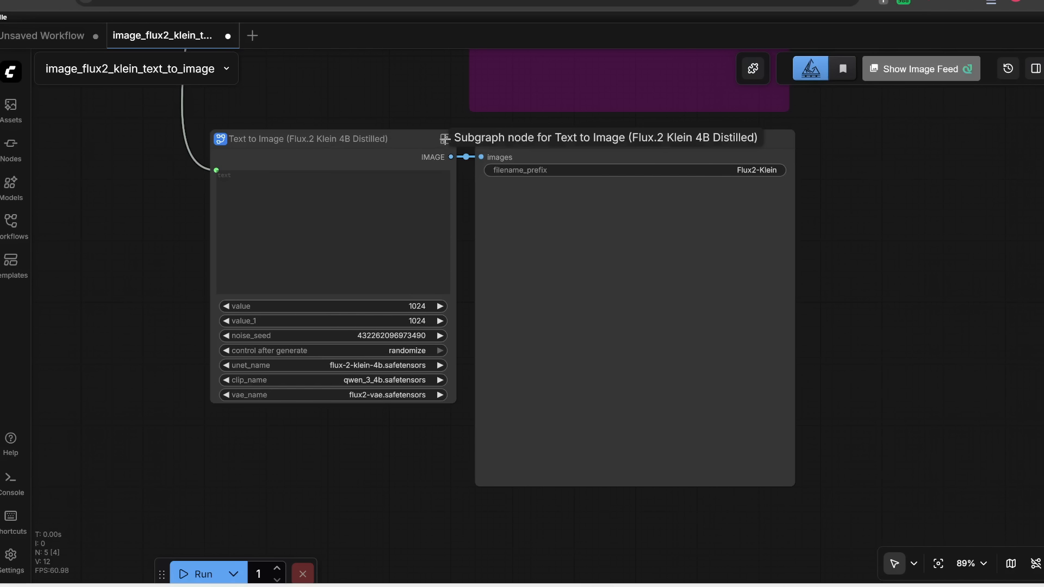
click(445, 139)
scroll(436, 276, up, 4)
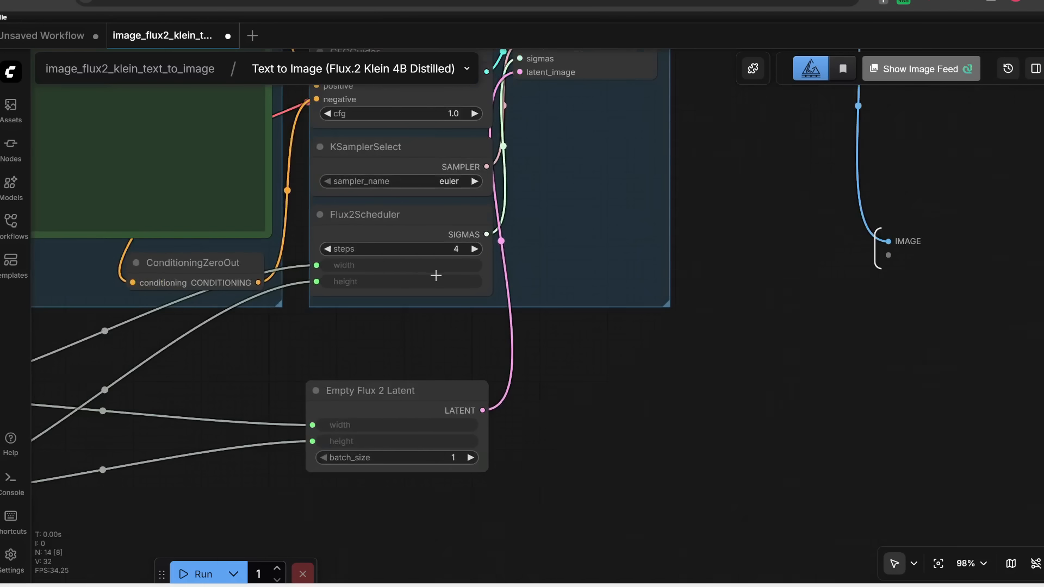
scroll(436, 276, up, 2)
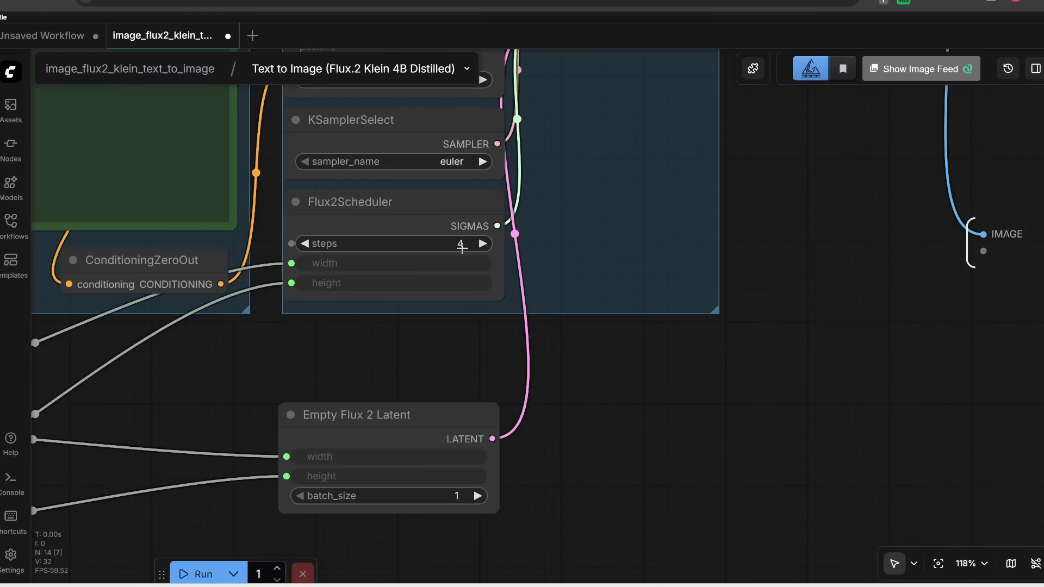
scroll(498, 302, down, 8)
drag(556, 336, 657, 370)
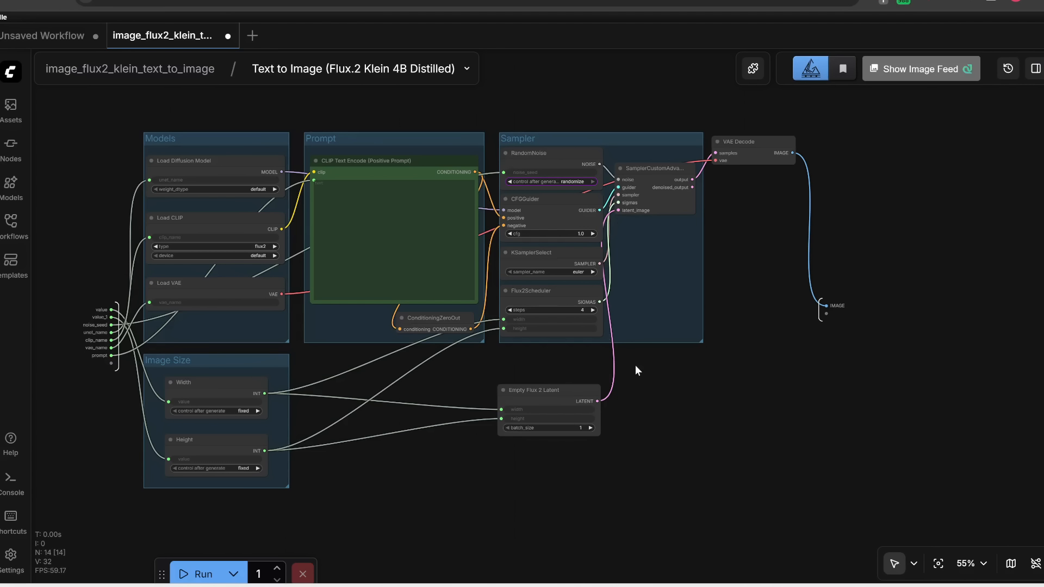
key(Escape)
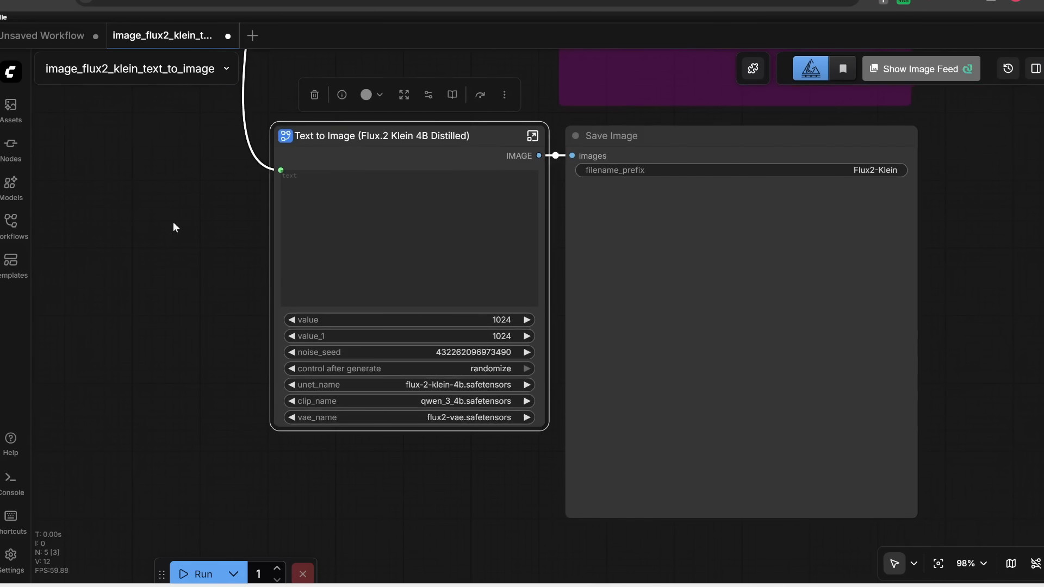
scroll(171, 216, down, 4)
drag(170, 213, 404, 429)
drag(345, 391, 156, 177)
scroll(333, 342, up, 5)
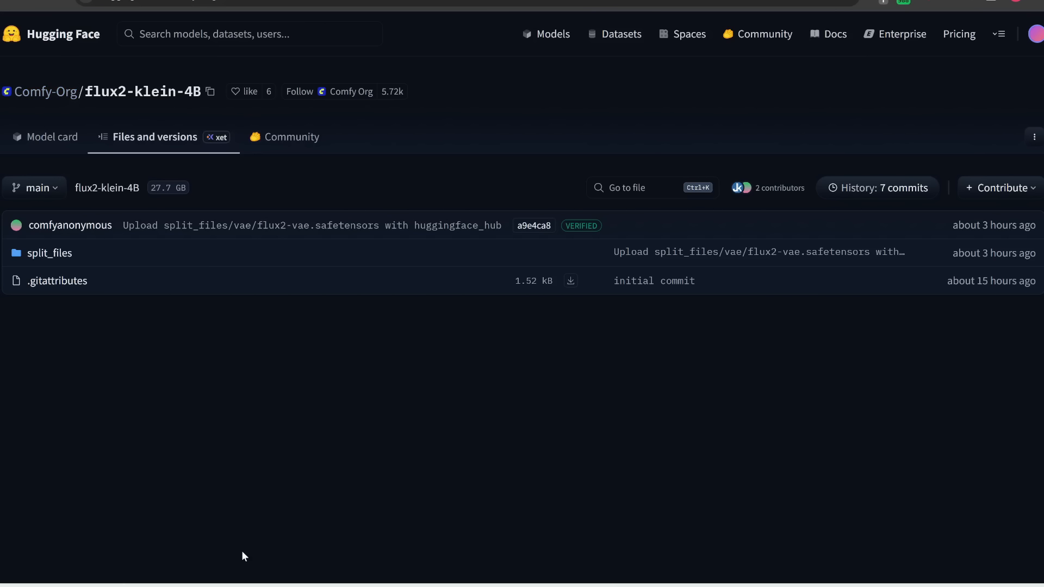
Step: Download flux-2-klein-4b.safetensors from the repository's split_files/diffusion_models folder into ComfyUI's models/diffusion_models folder
click(42, 253)
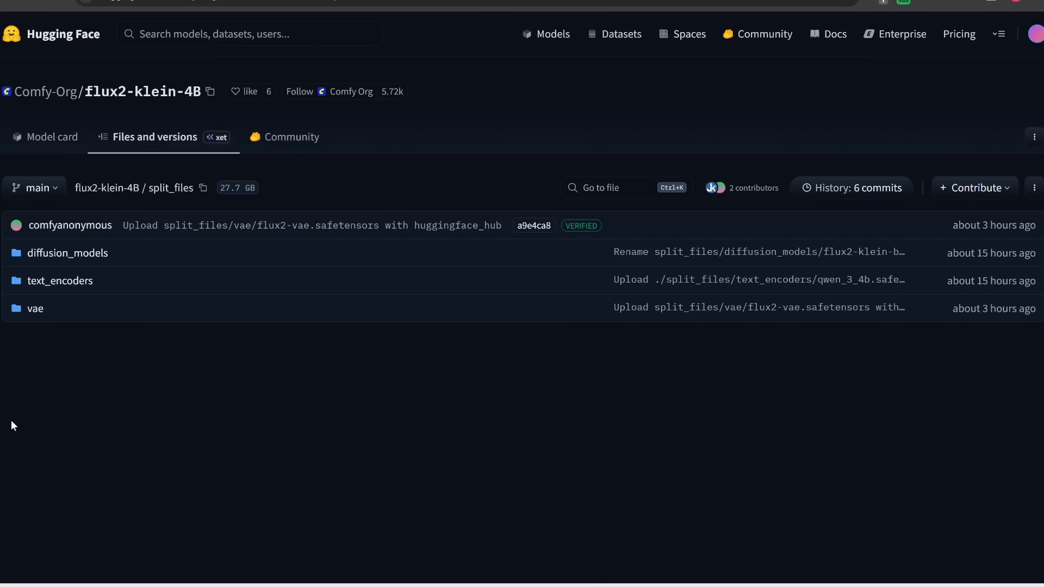
click(57, 254)
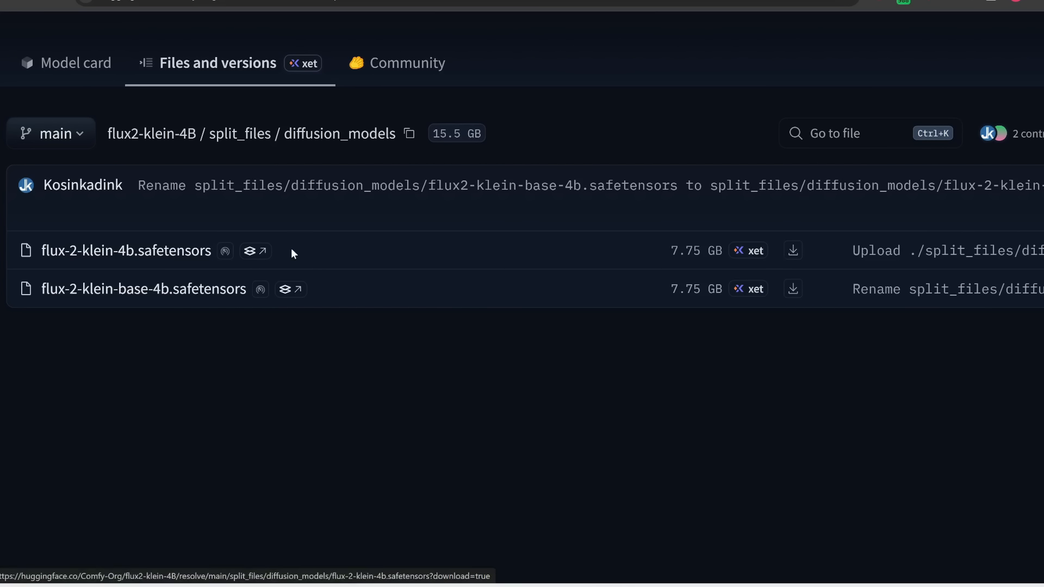
click(794, 252)
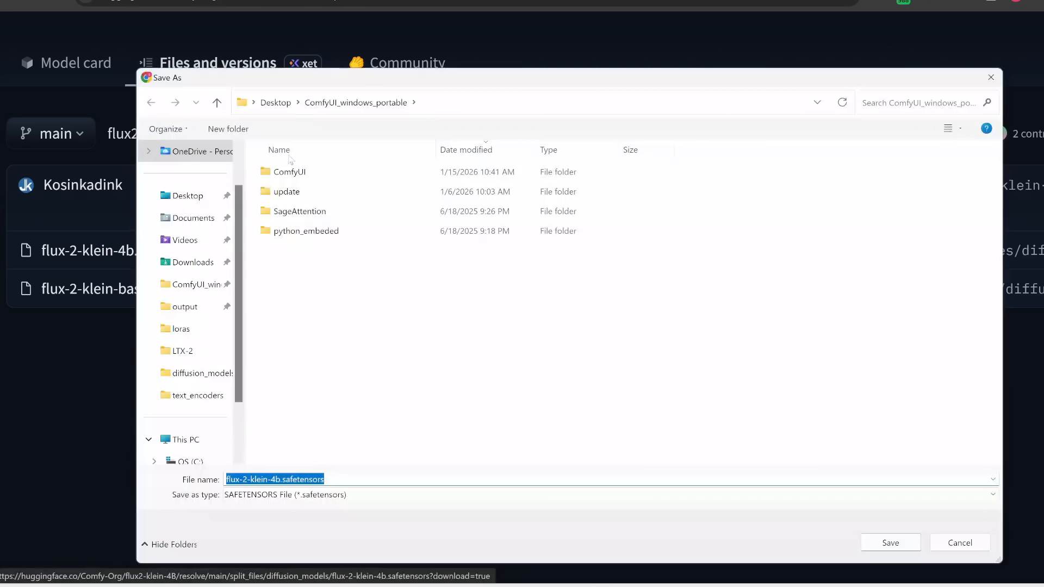
double_click(296, 173)
scroll(299, 326, down, 5)
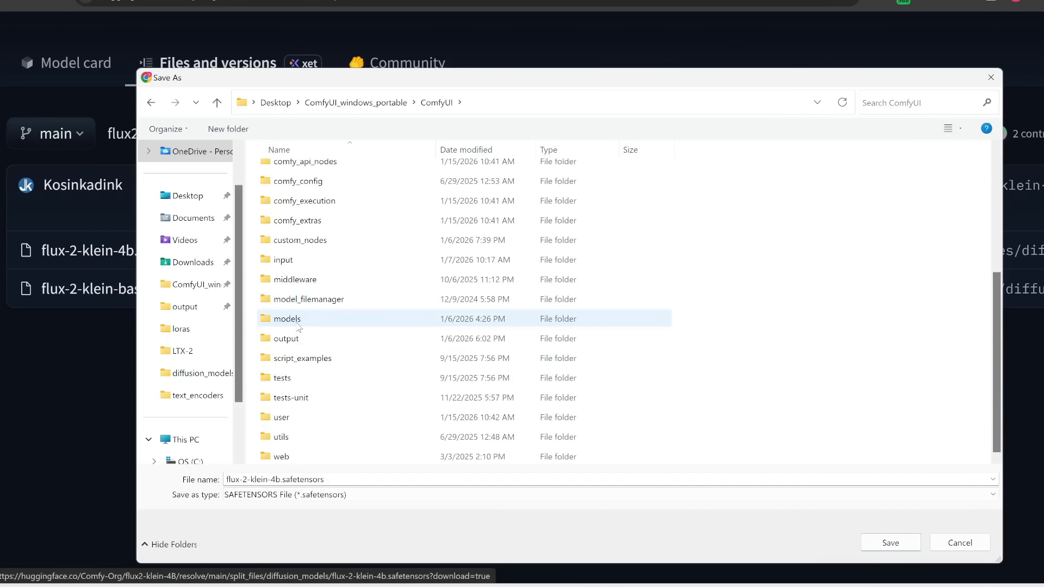
double_click(299, 323)
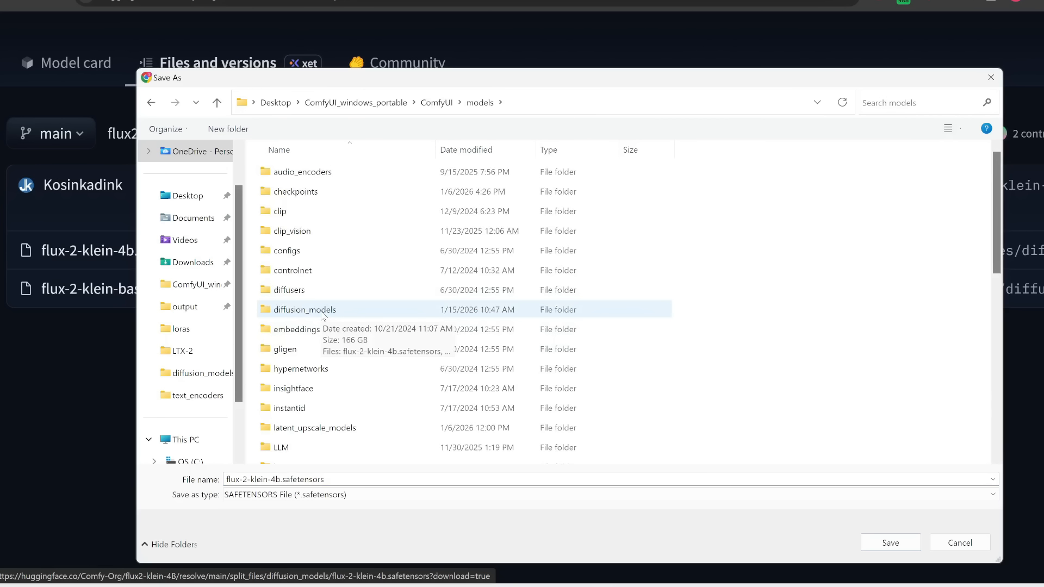
double_click(323, 311)
click(890, 543)
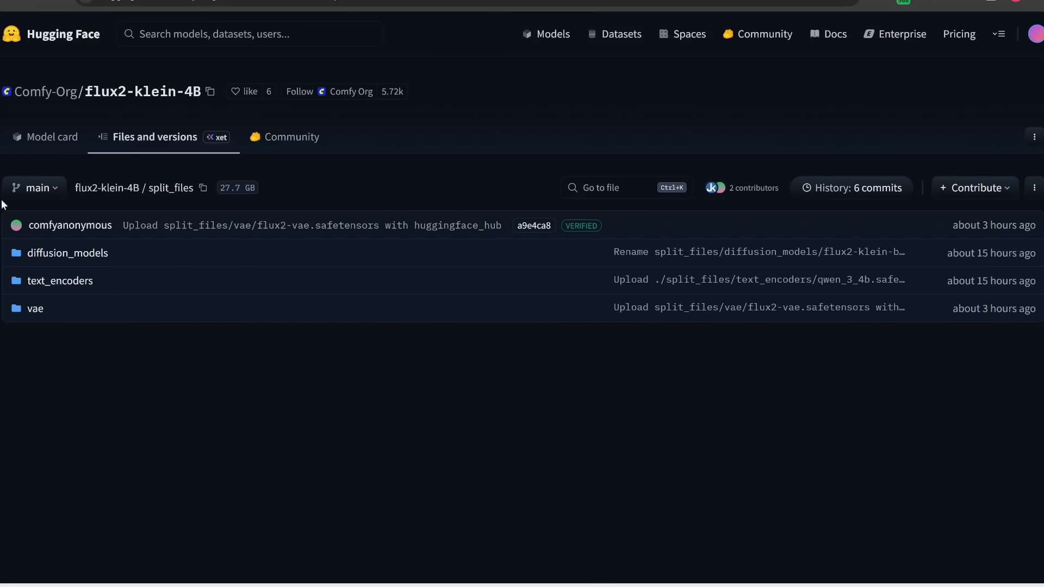
Step: Download qwen_3_4b_fp4_flux2.safetensors from the repository's text_encoders folder into ComfyUI's models/text_encoders folder
click(75, 282)
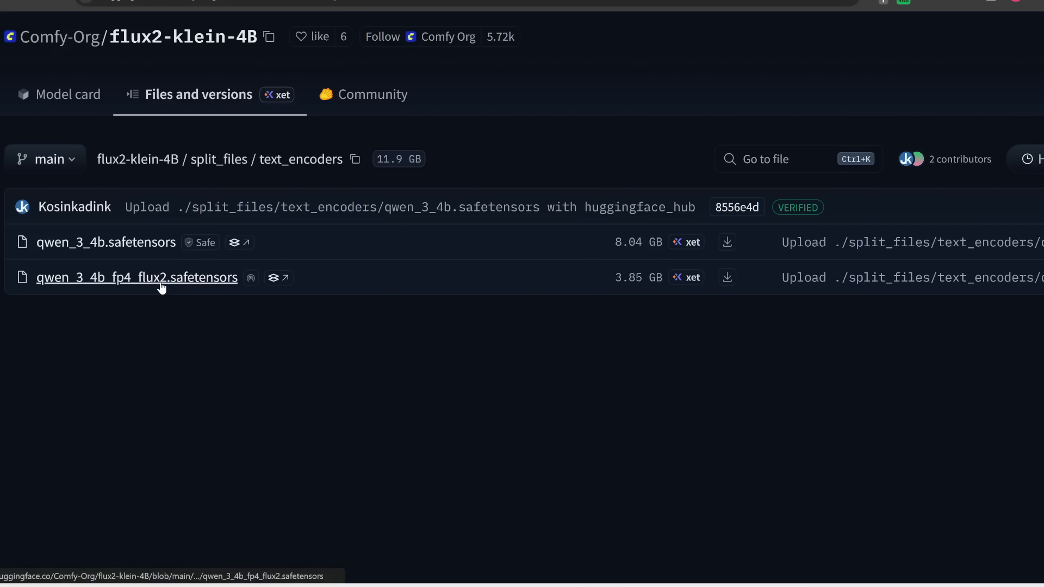
click(726, 279)
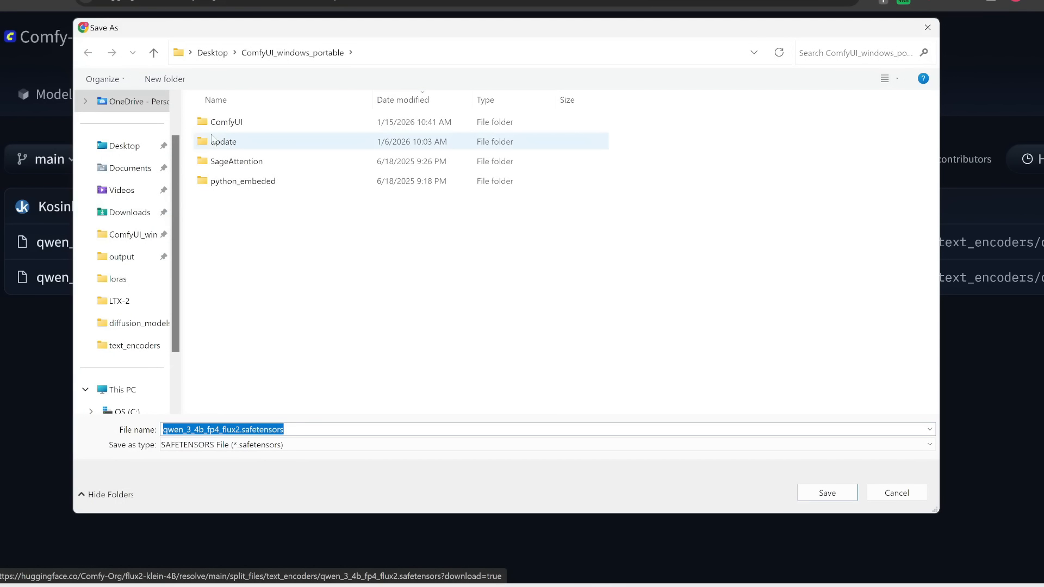
double_click(223, 125)
scroll(237, 312, down, 2)
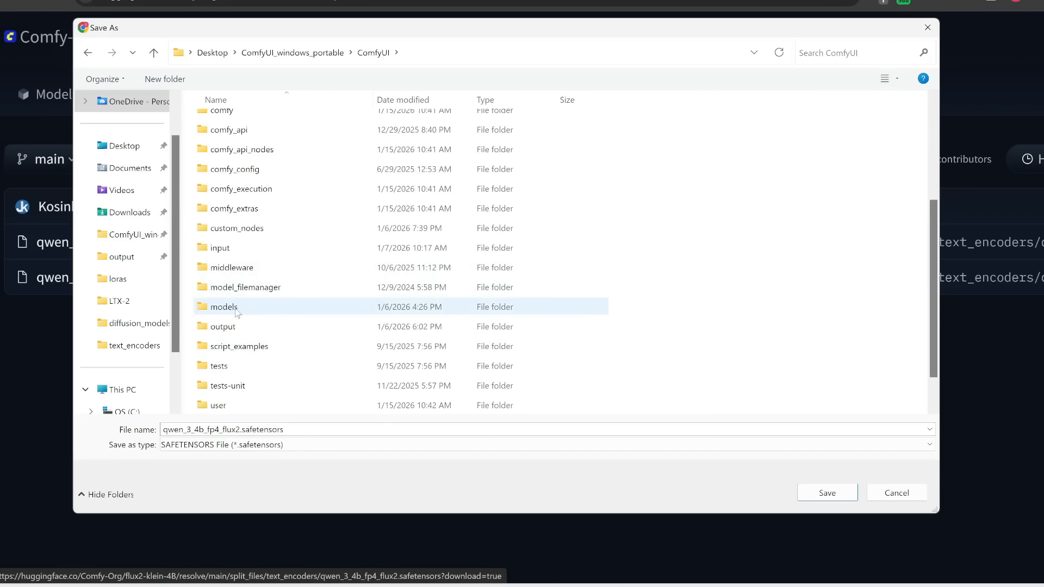
double_click(236, 308)
scroll(253, 347, down, 5)
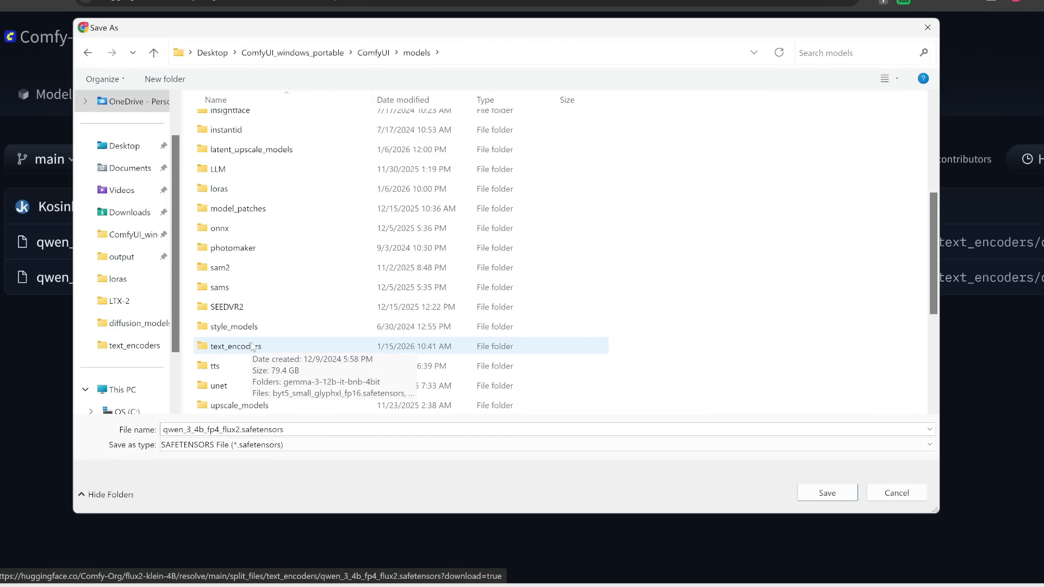
double_click(252, 346)
click(813, 493)
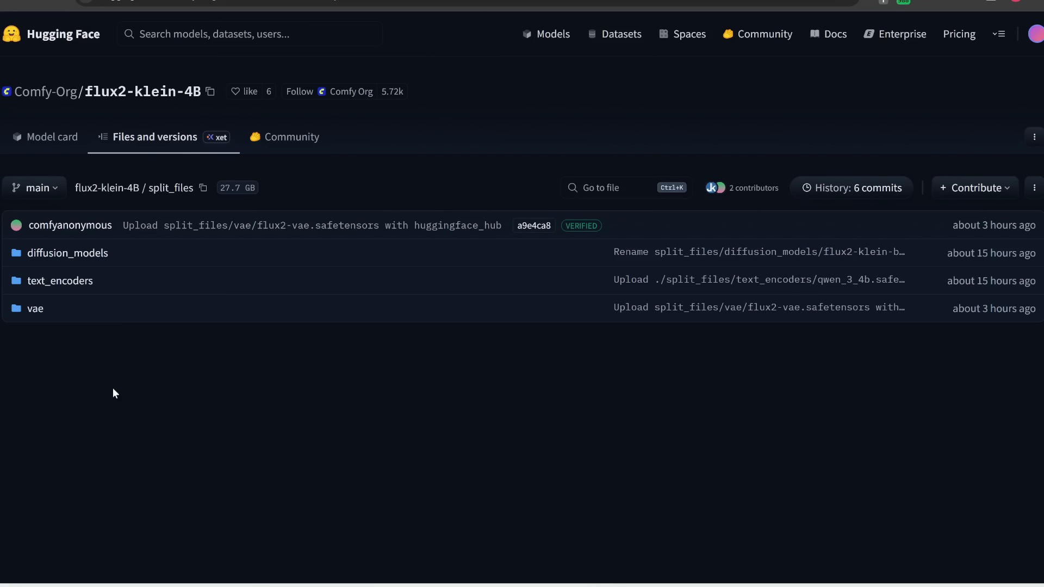
Step: Download flux2-vae.safetensors from the repository's vae folder into ComfyUI's models/vae folder
click(36, 310)
ctrl+scroll(55, 263, up, 3)
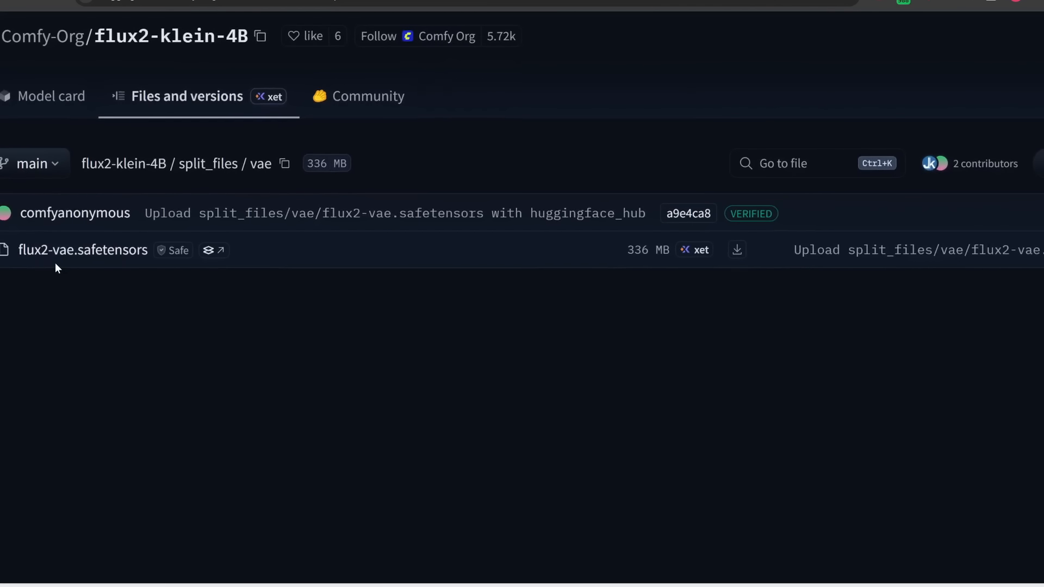
scroll(56, 263, left, 1)
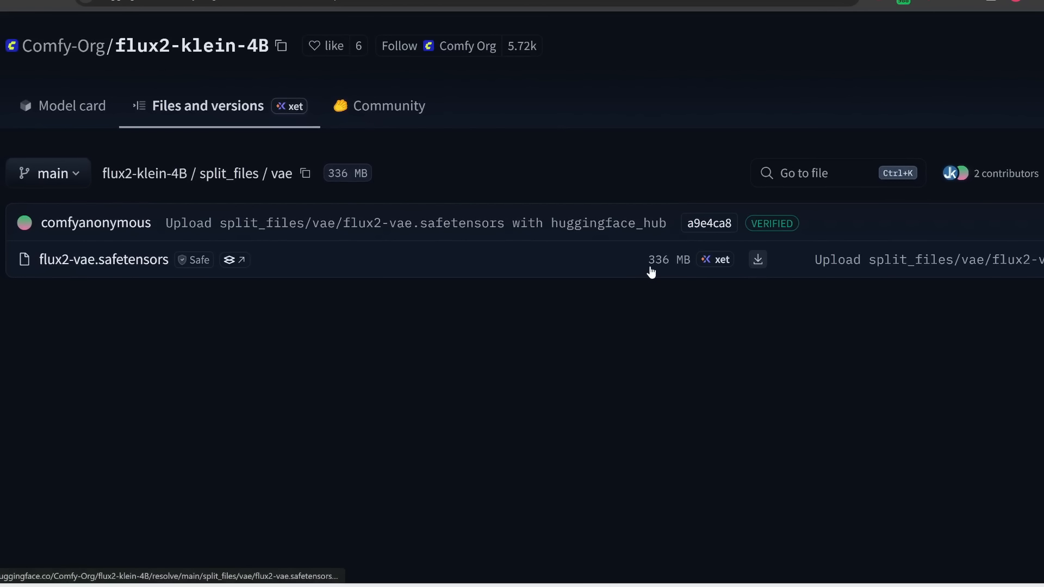
click(758, 259)
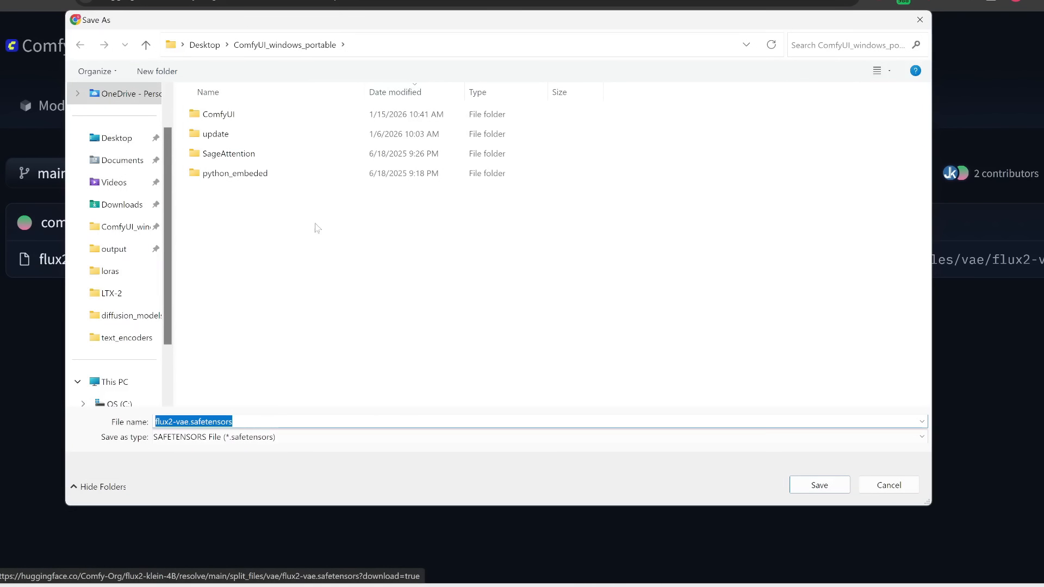
double_click(233, 114)
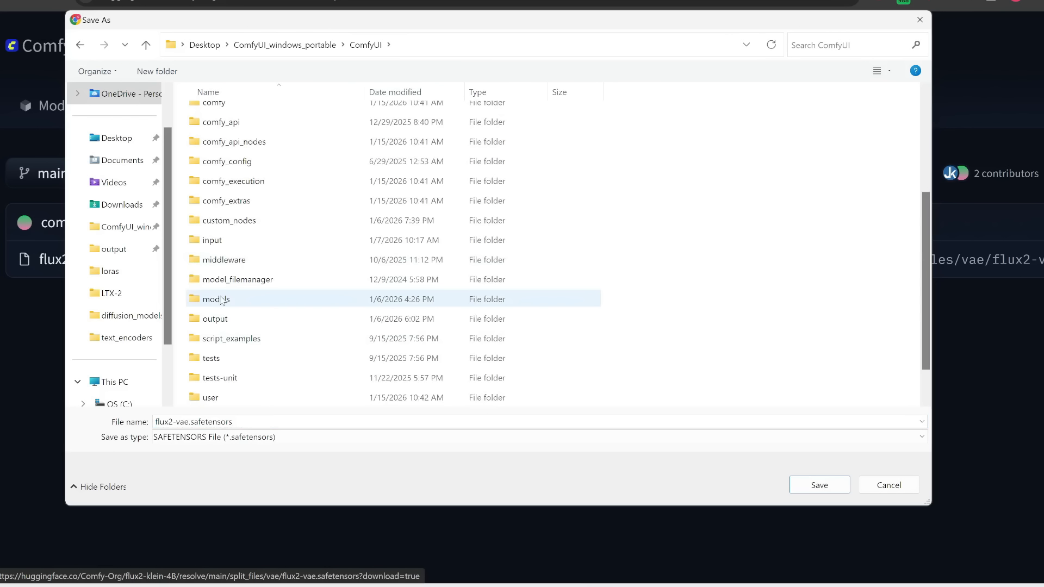
double_click(218, 298)
scroll(230, 326, down, 4)
double_click(230, 369)
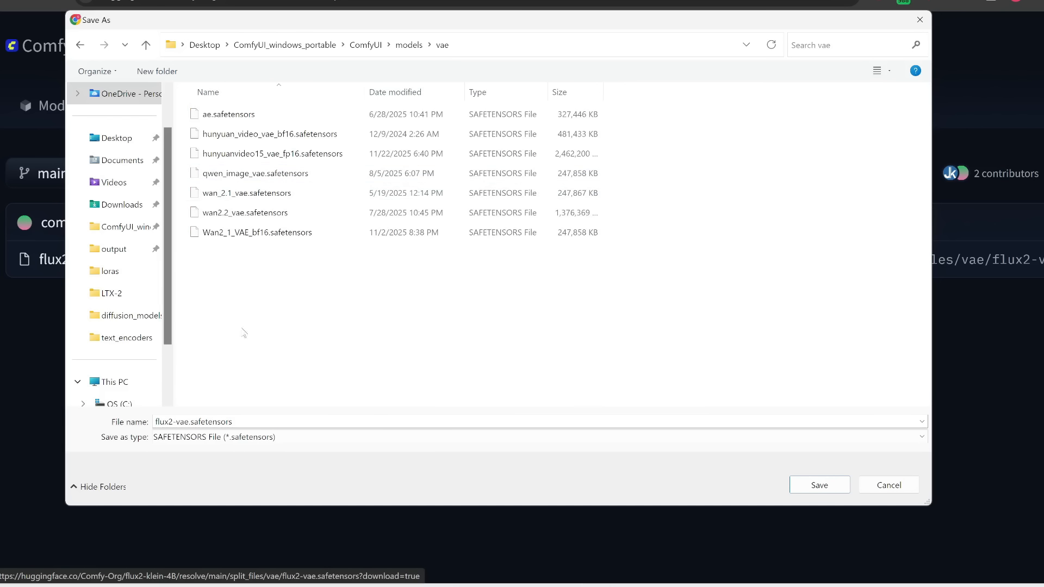
click(810, 485)
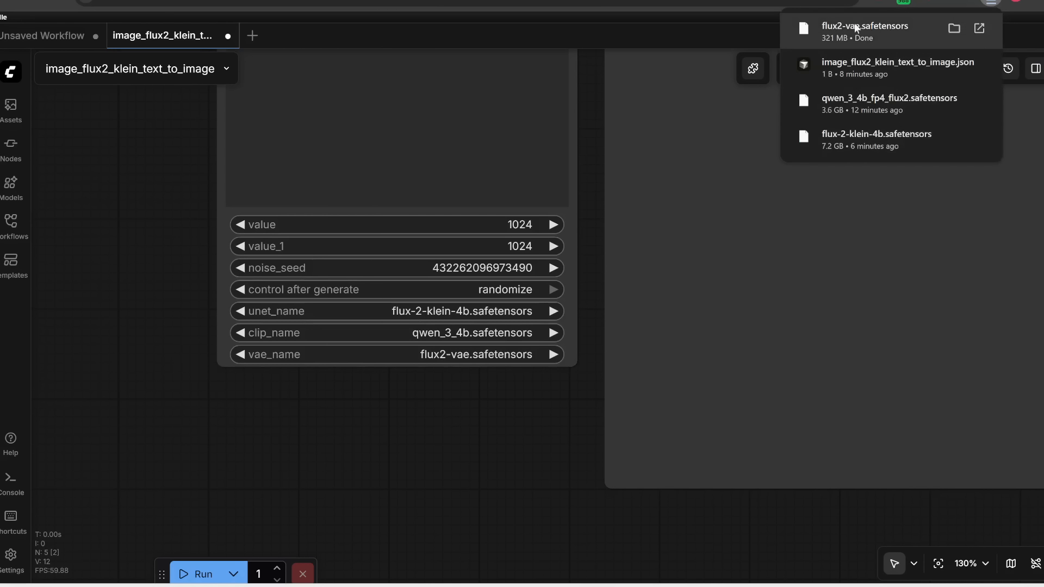
Step: Refresh the workflow's model lists and select flux-2-klein-4b.safetensors as the Distilled node's unet_name
click(512, 423)
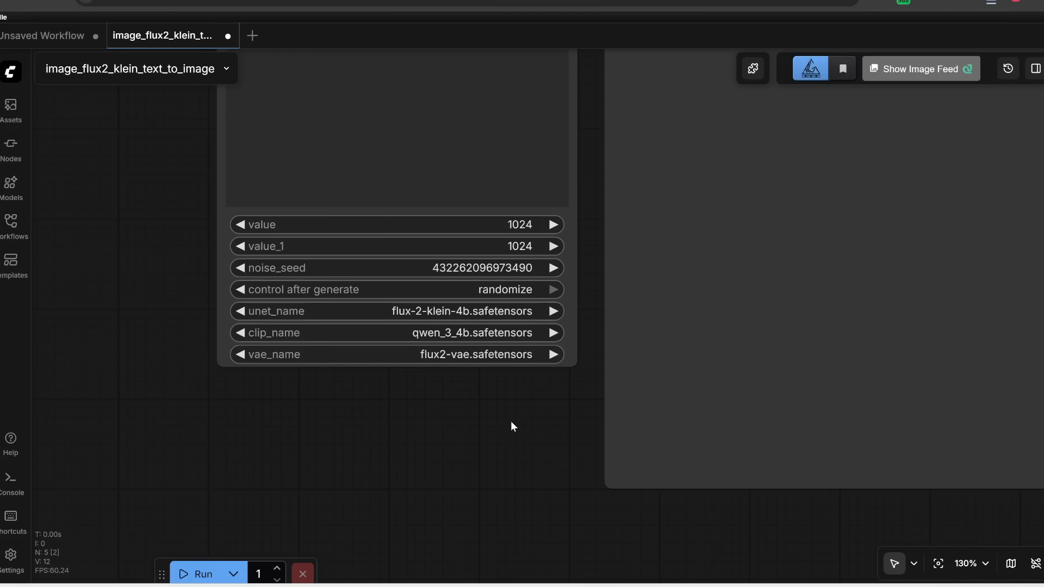
key(r)
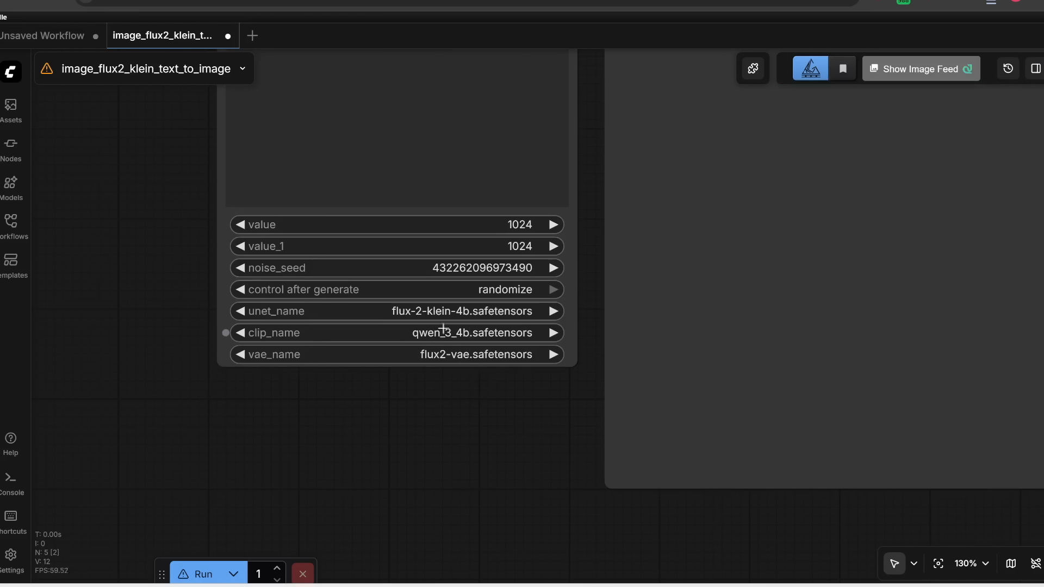
click(485, 313)
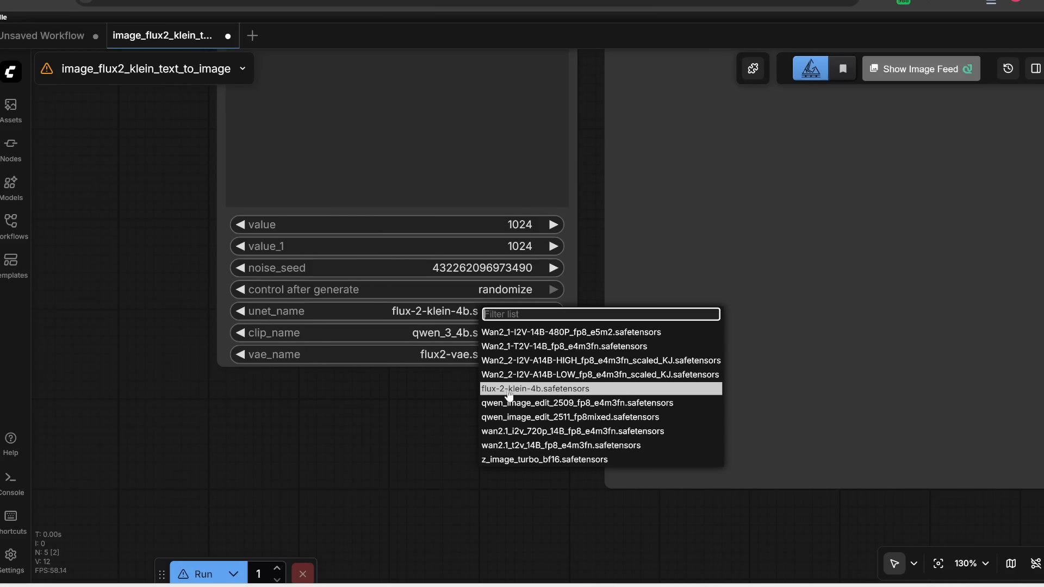
click(536, 391)
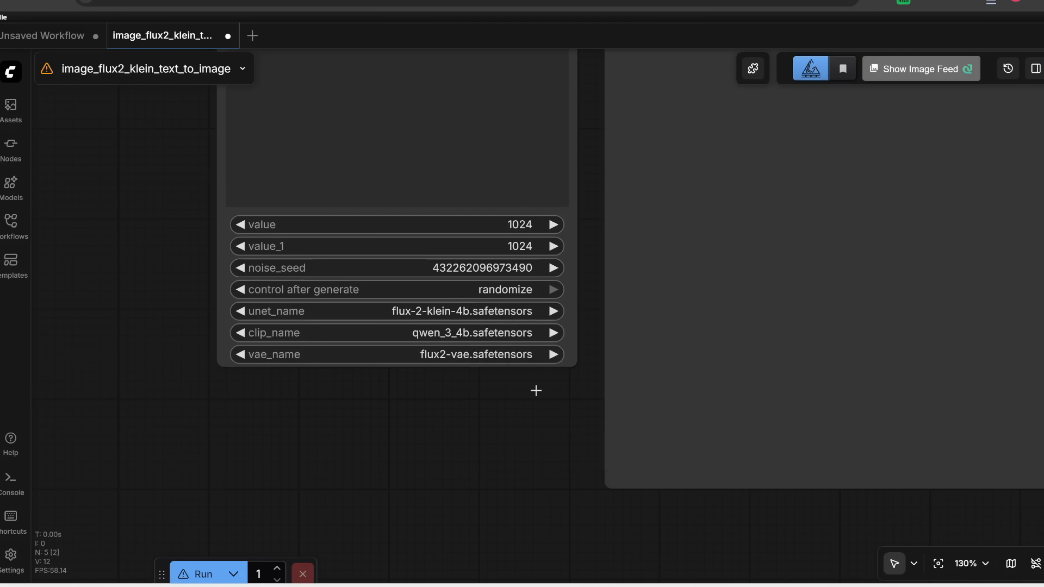
Step: Set the Distilled node's clip_name to qwen_3_4b_fp4_flux2.safetensors and its vae_name to flux2-vae.safetensors
click(498, 334)
key(Down)
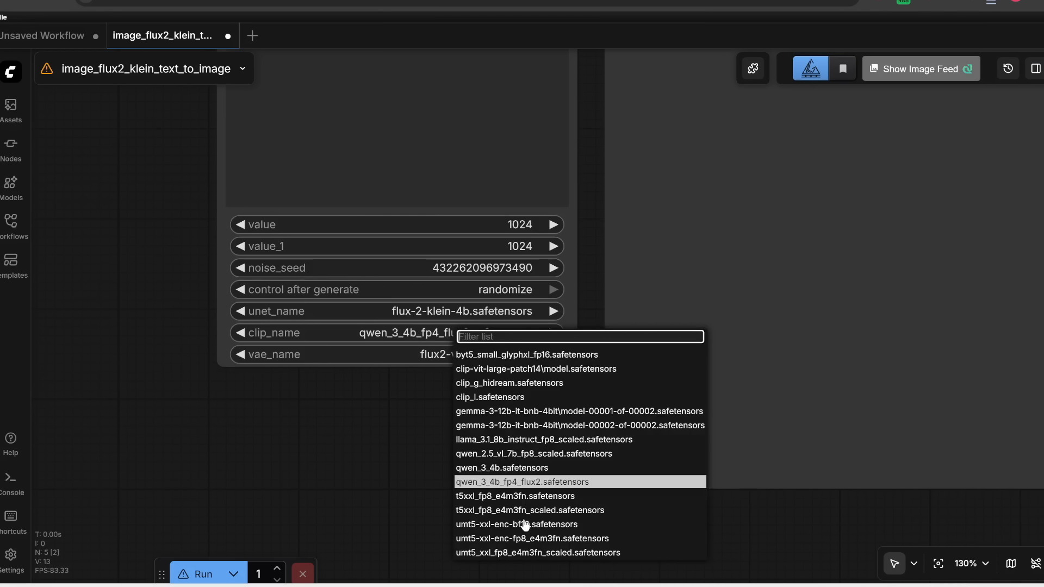
click(518, 483)
click(474, 355)
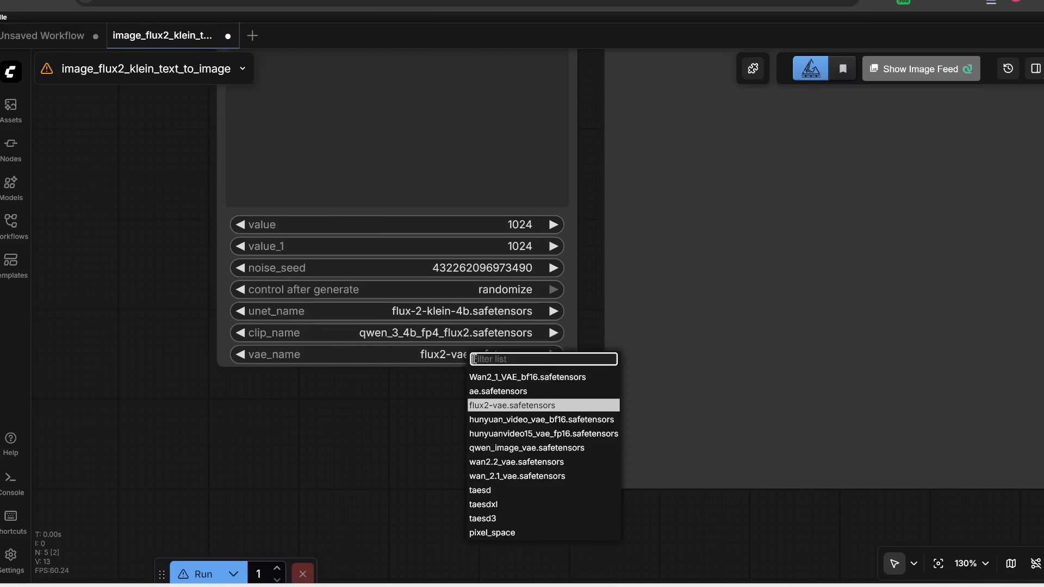
click(507, 406)
Step: Examine the Prompt node's text and the image size, seed and model settings of the Flux.2 Klein 4B Distilled node
scroll(380, 413, down, 6)
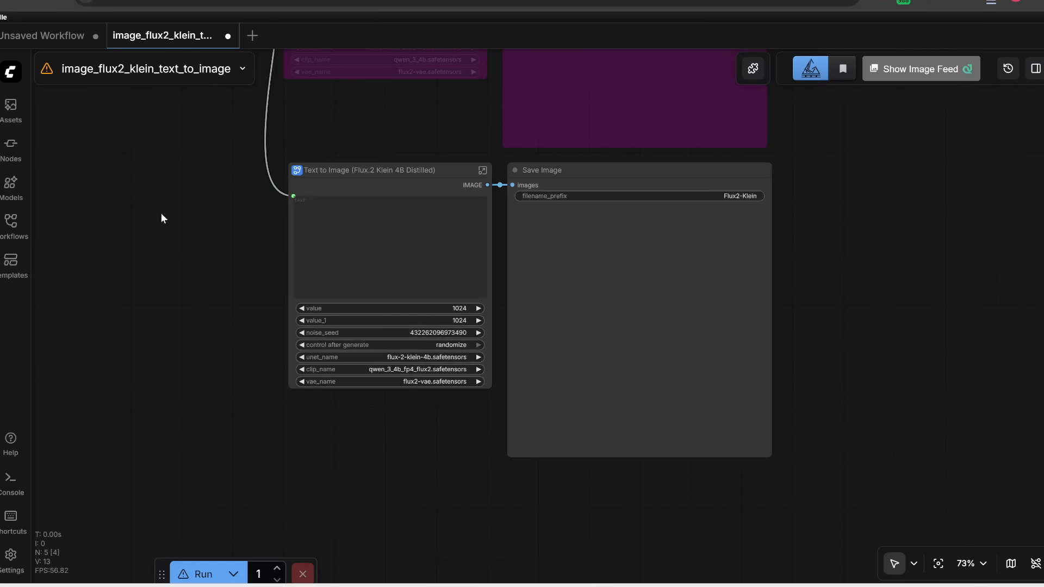
scroll(194, 152, up, 3)
drag(195, 148, 396, 483)
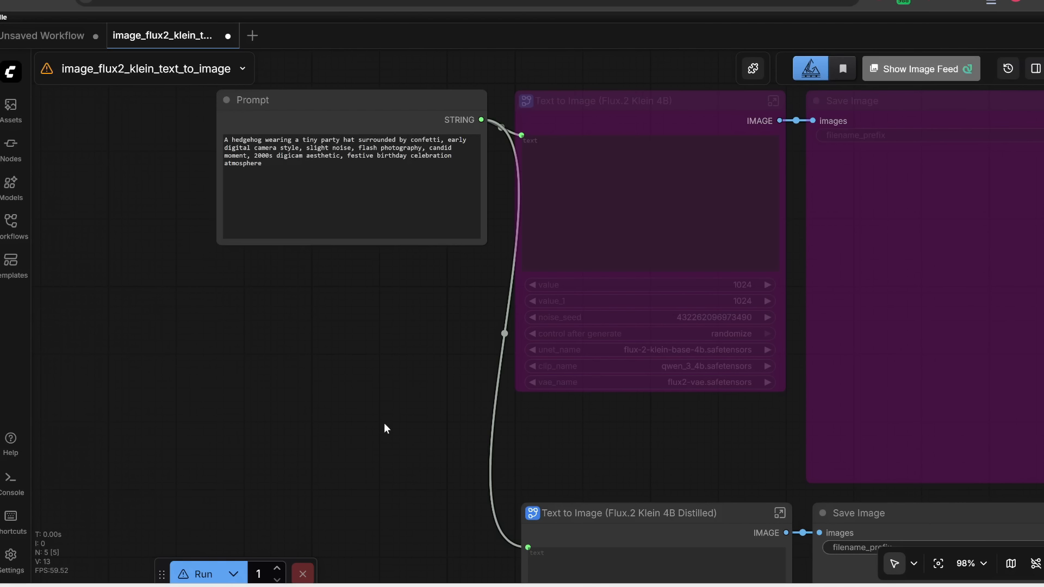
scroll(351, 297, up, 1)
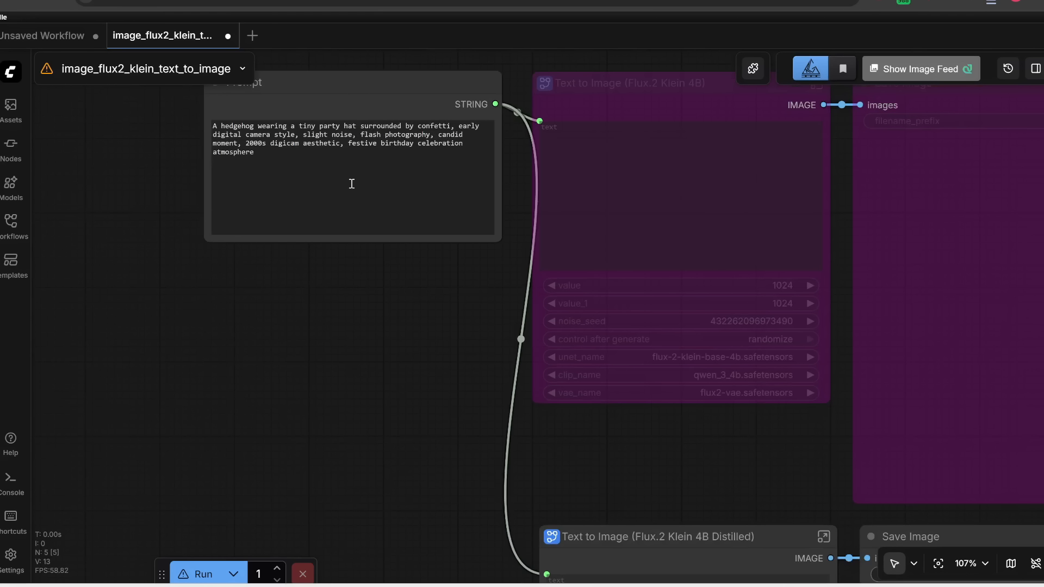
drag(343, 300, 380, 413)
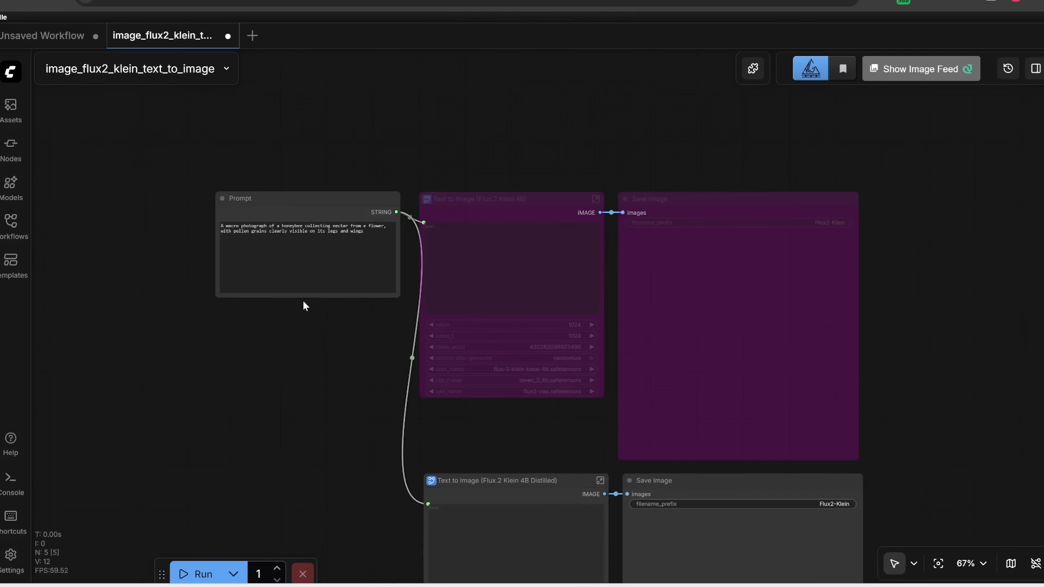
scroll(302, 300, up, 2)
drag(320, 392, 329, 333)
scroll(352, 310, up, 2)
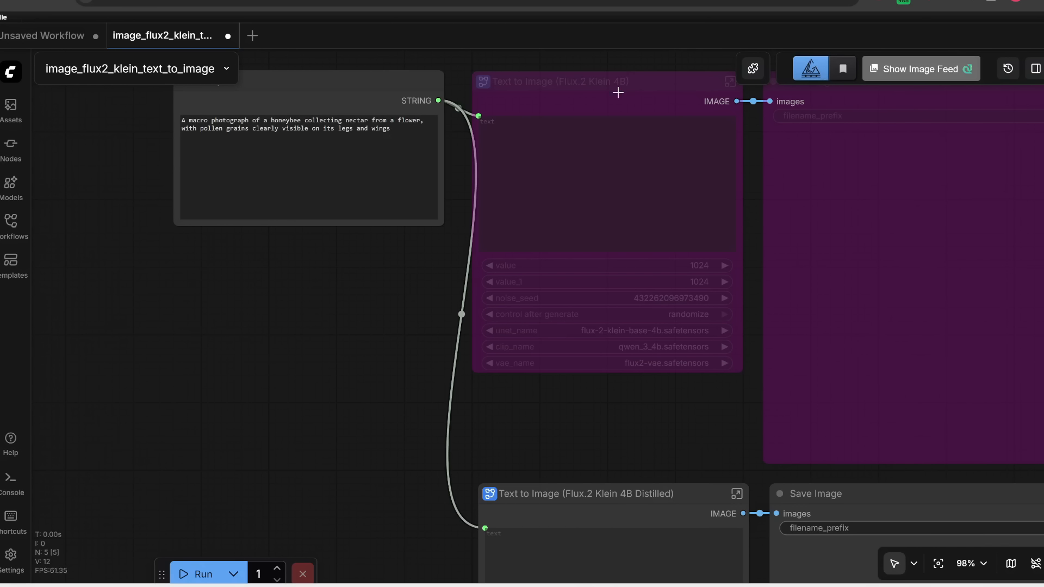
drag(372, 355, 387, 65)
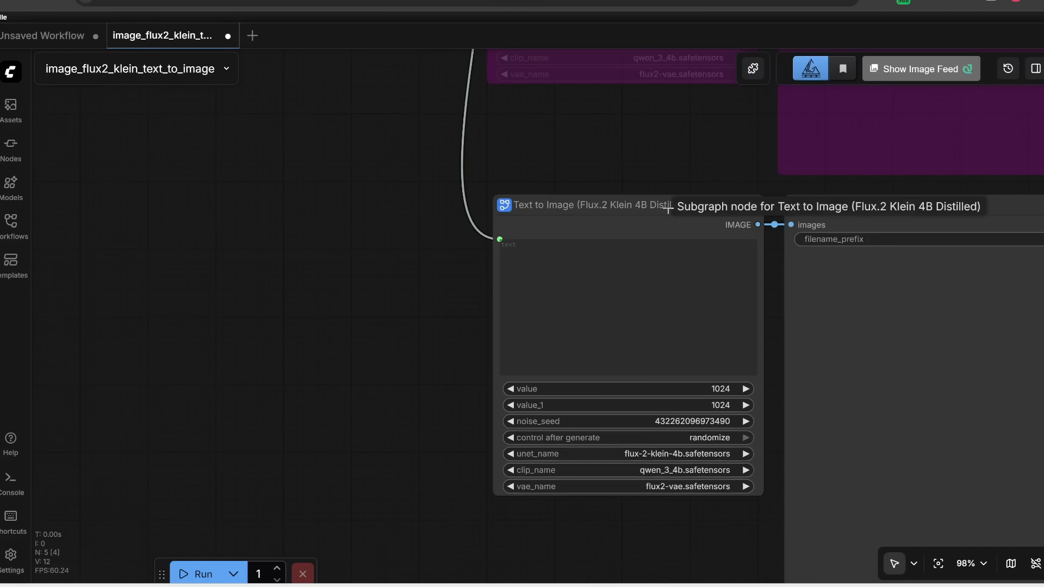
drag(442, 403, 298, 308)
scroll(484, 339, up, 3)
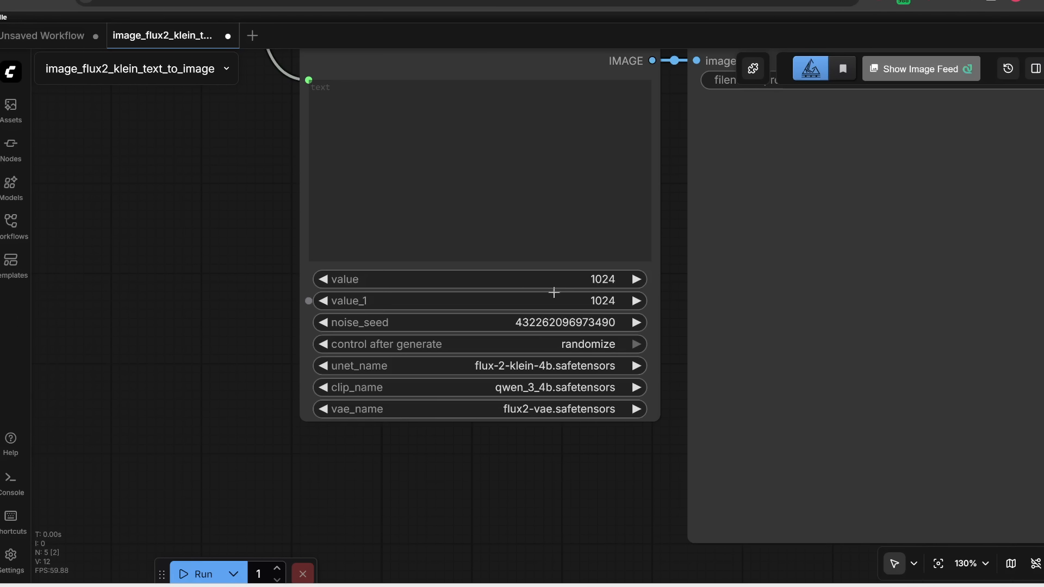
drag(575, 301, 455, 377)
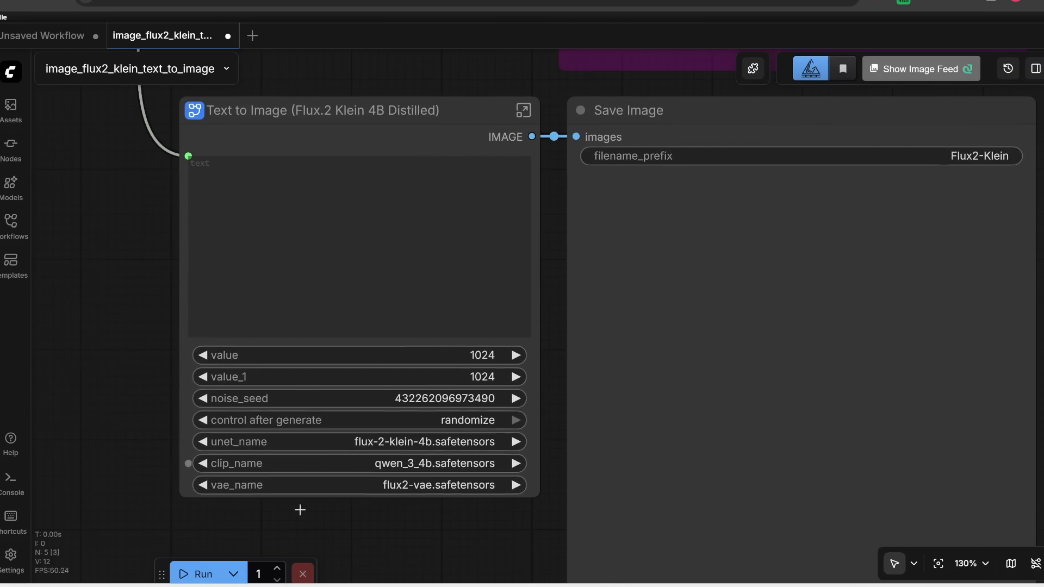
Step: Open the Text to Image (Flux.2 Klein 4B Distilled) subgraph and examine its CFG, sampler and scheduler step settings
click(524, 110)
drag(503, 455, 712, 413)
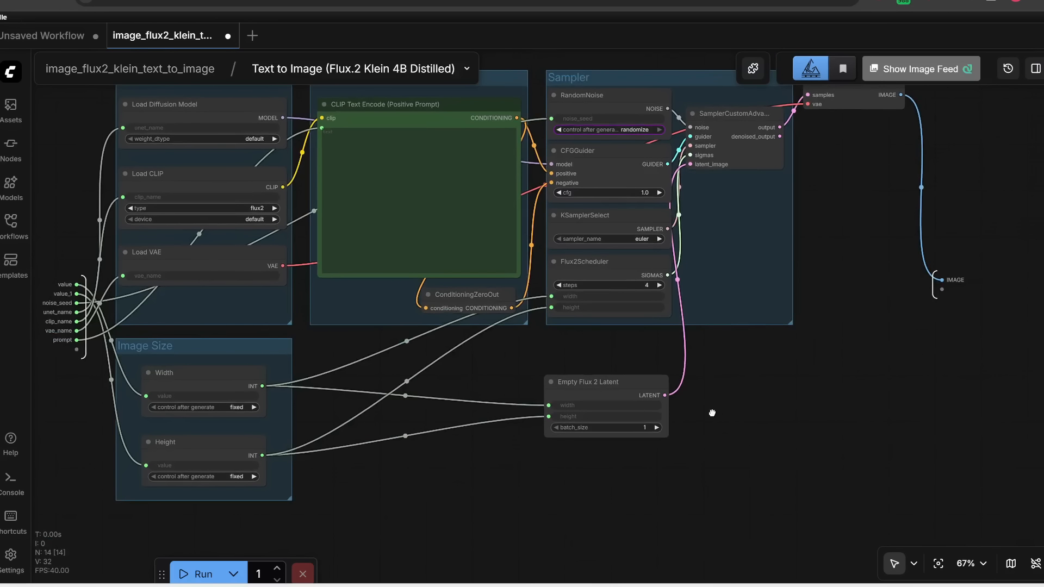
scroll(728, 304, up, 4)
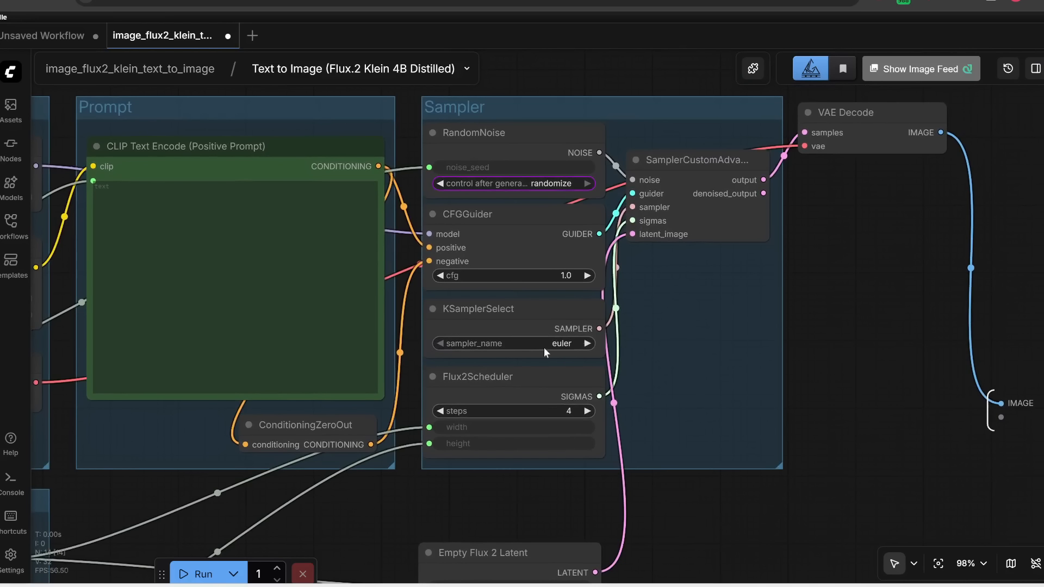
scroll(552, 345, up, 3)
click(553, 343)
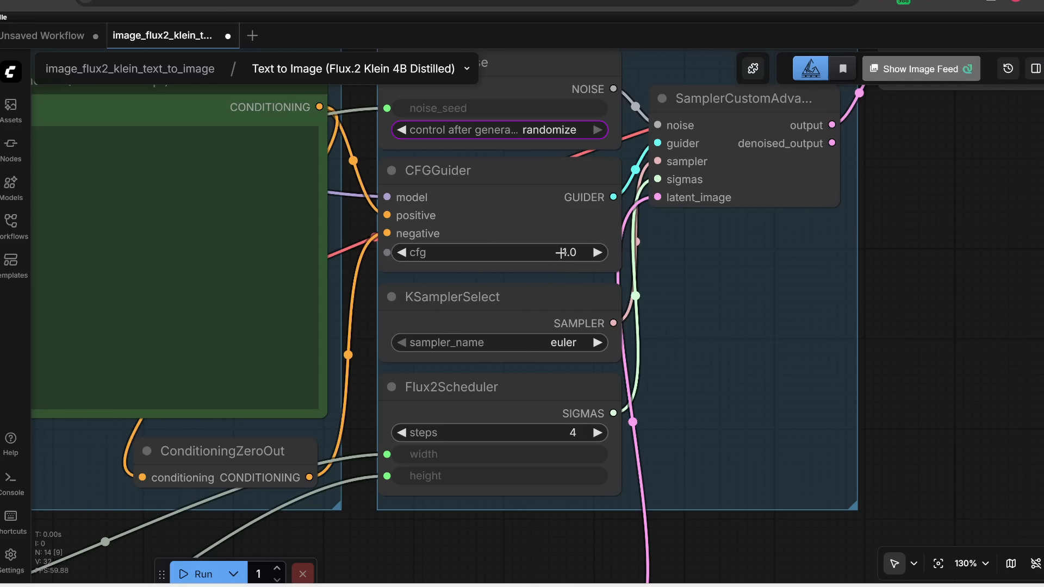
Step: Examine the Flux2Scheduler steps and the Empty Flux 2 Latent batch size, and return to the main text-to-image workflow
scroll(554, 260, down, 4)
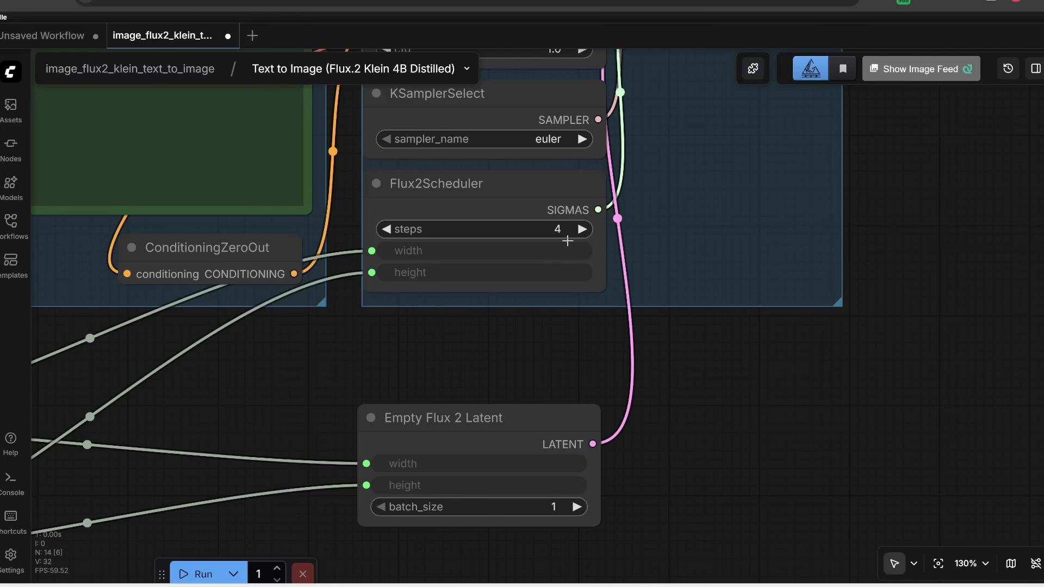
scroll(567, 241, down, 3)
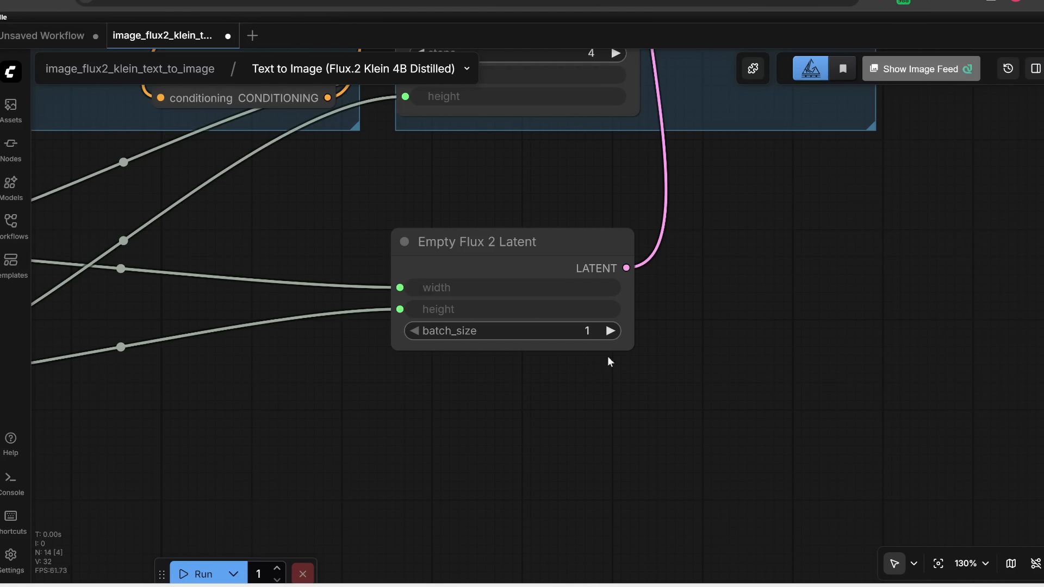
scroll(728, 343, down, 6)
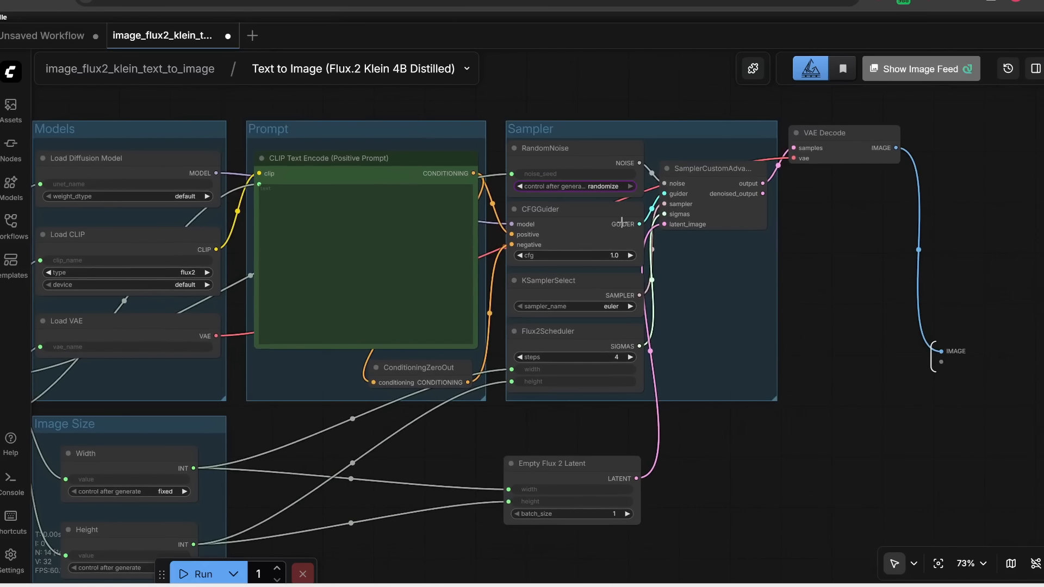
click(178, 74)
Step: Run the text-to-image workflow with the Flux.2 Klein 4B Distilled node
scroll(143, 317, down, 3)
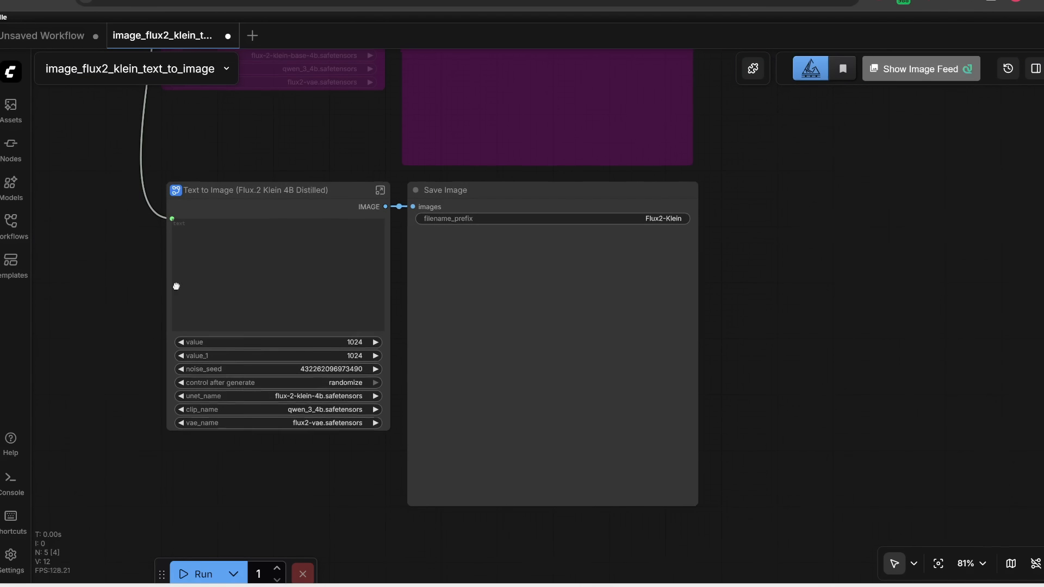
drag(177, 286, 315, 330)
click(199, 575)
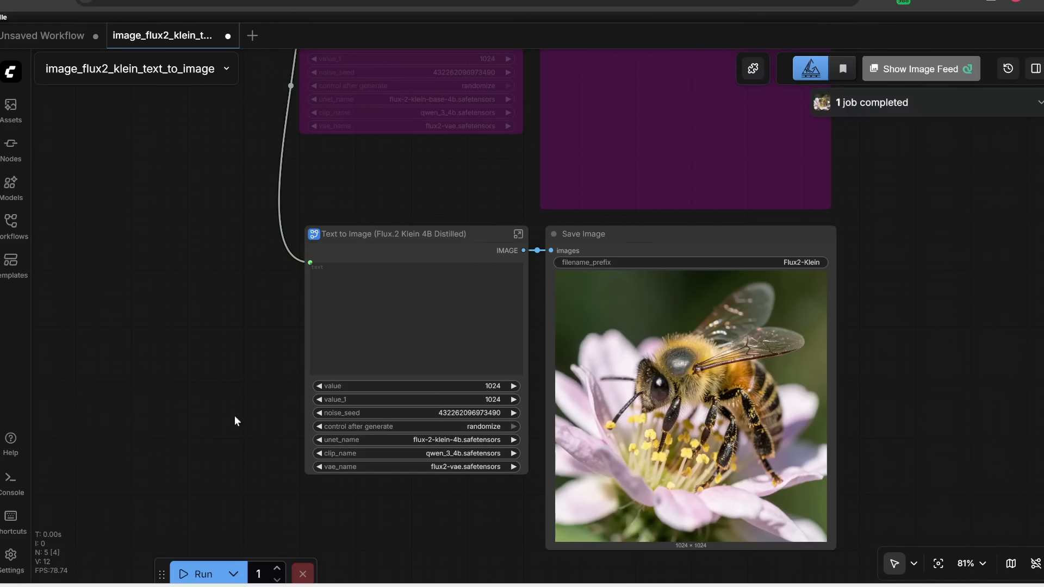
Step: Check the generation log in the command window and examine the generated image in the Save Image node
click(660, 586)
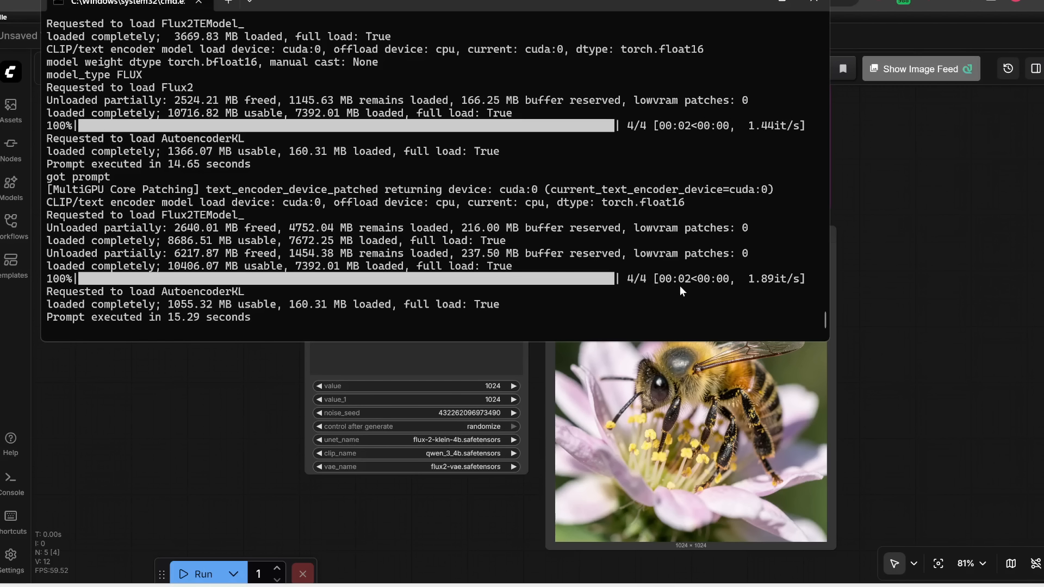
click(853, 364)
scroll(790, 374, up, 4)
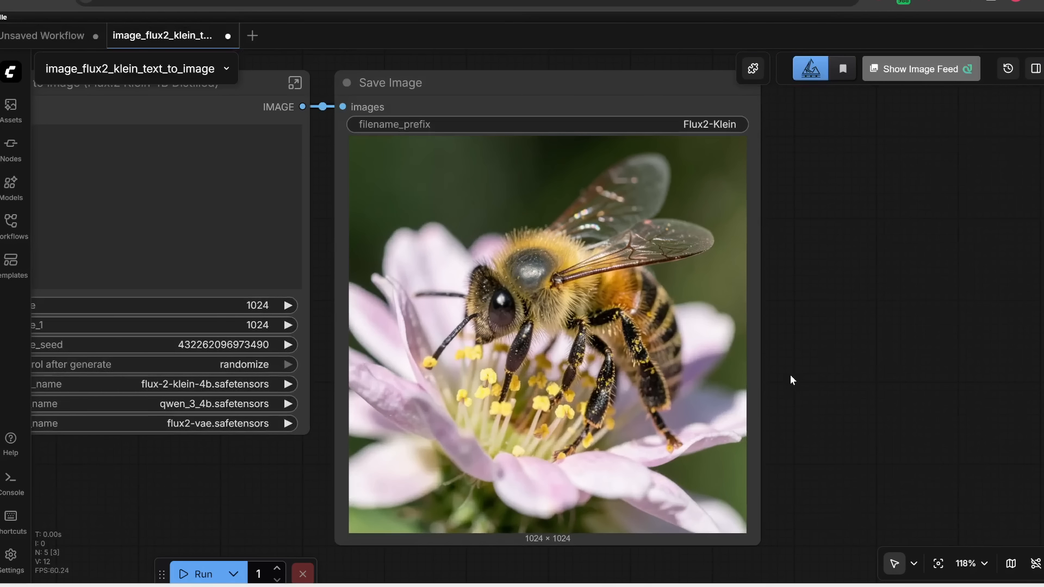
drag(822, 378, 901, 348)
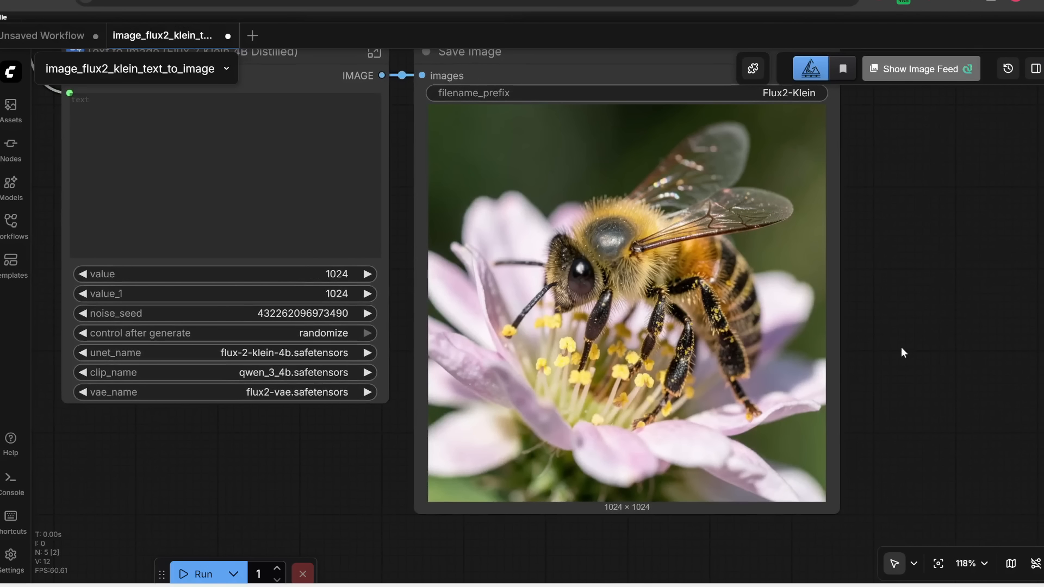
scroll(611, 420, down, 2)
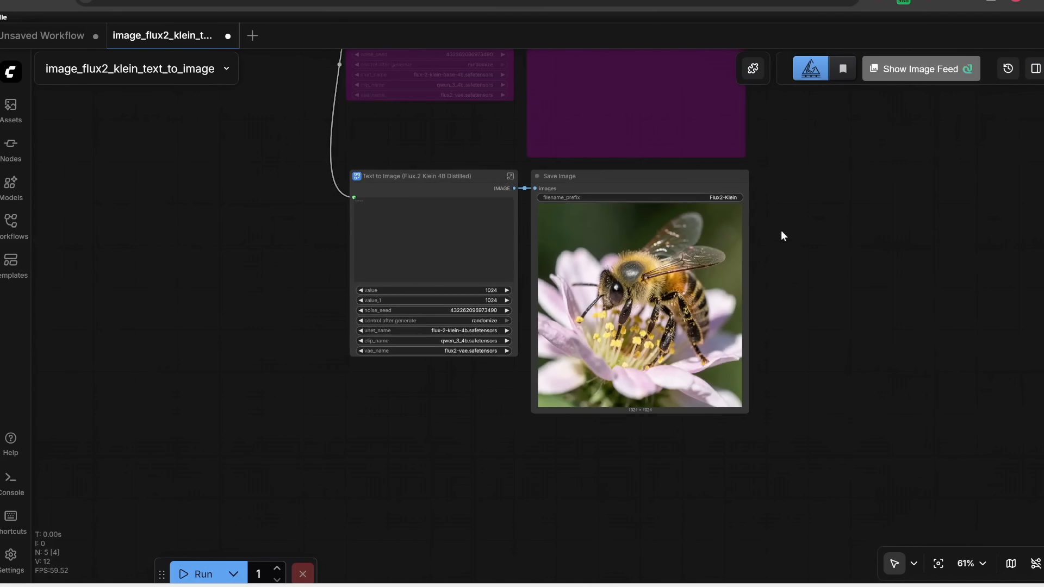
drag(784, 236, 811, 341)
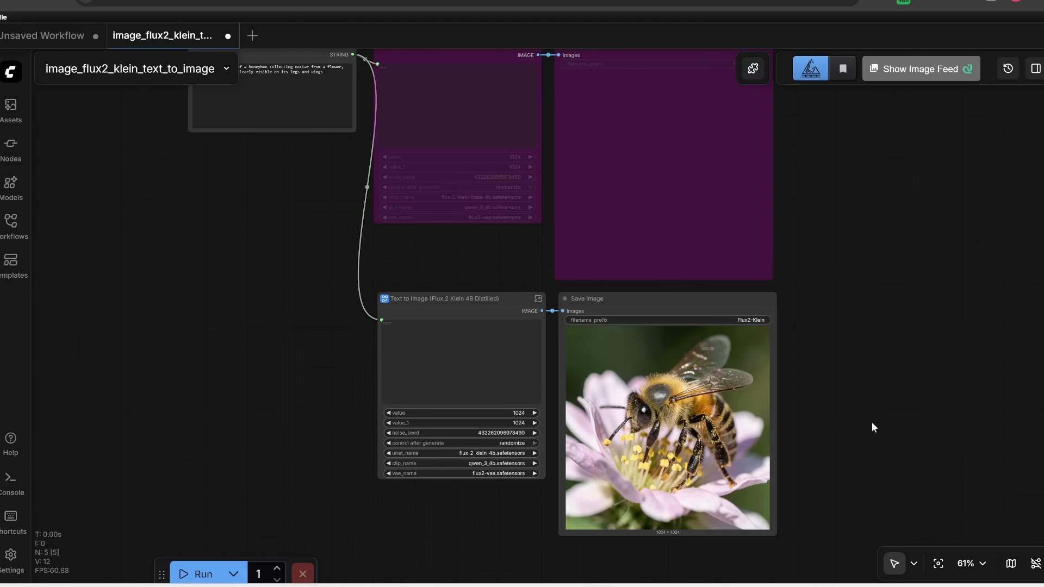
drag(872, 427, 836, 395)
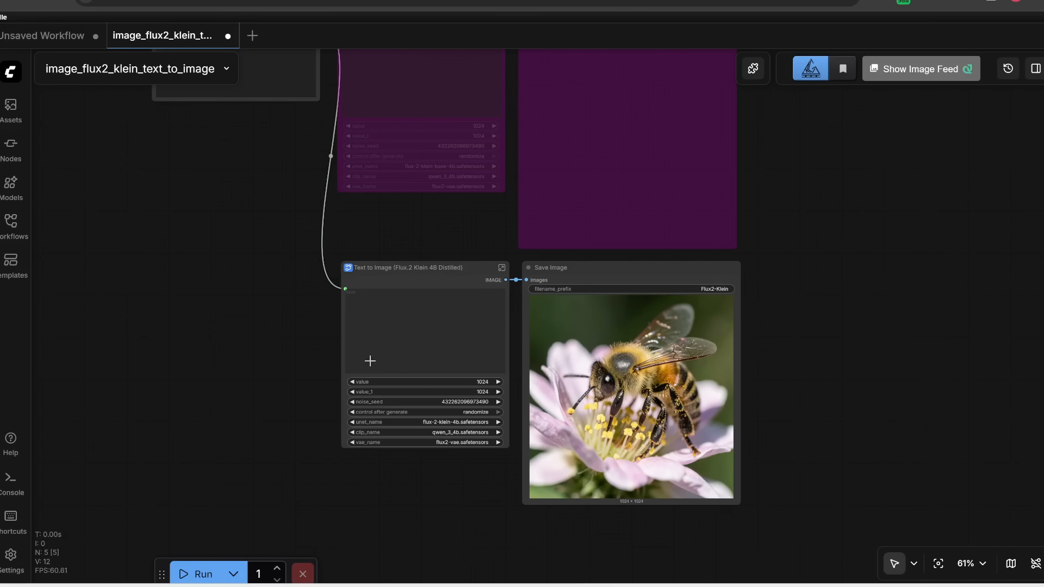
Step: Open the workflow templates browser and close it again
click(11, 263)
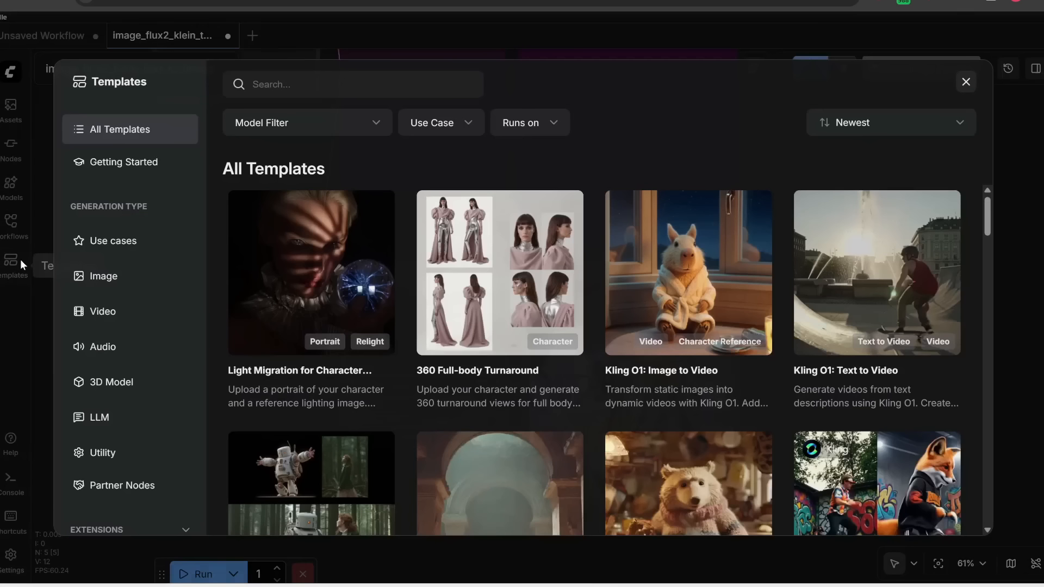
key(Escape)
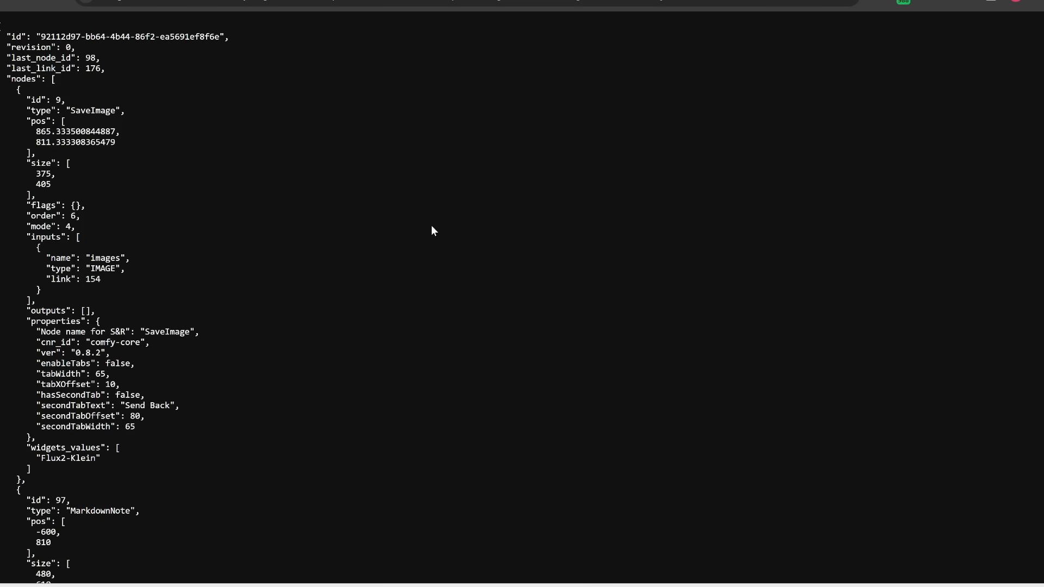
Step: Save the workflow's JSON web page as a file and load image_flux2_klein_image_edit_4b_distilled.json from ComfyUI_windows_portable onto the canvas
right_click(261, 223)
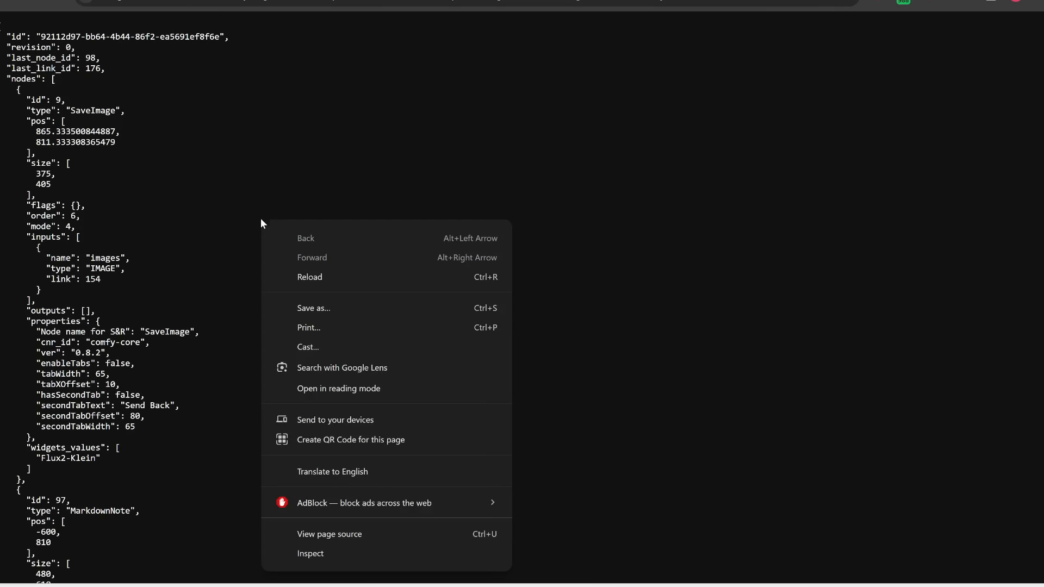
click(324, 304)
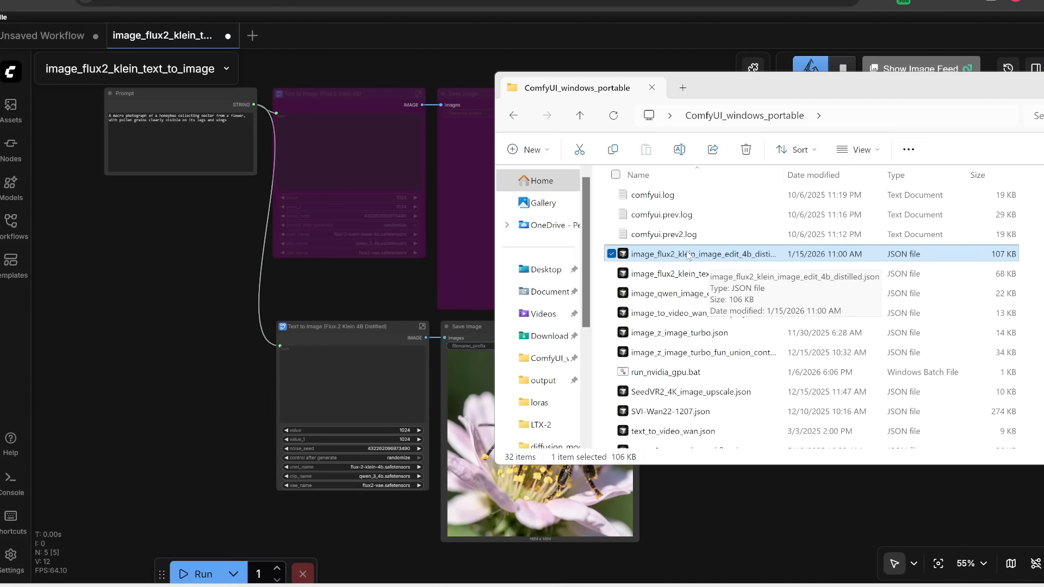
drag(689, 254, 161, 263)
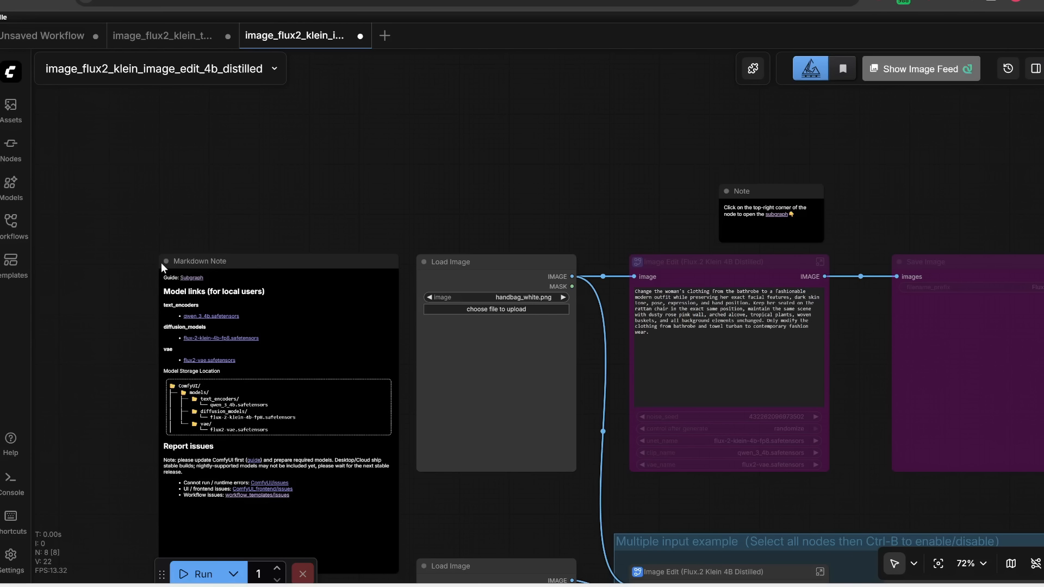
Step: Examine the image-edit workflow's Markdown Note for the required text encoder, diffusion model and VAE files and their storage folders
scroll(507, 243, down, 1)
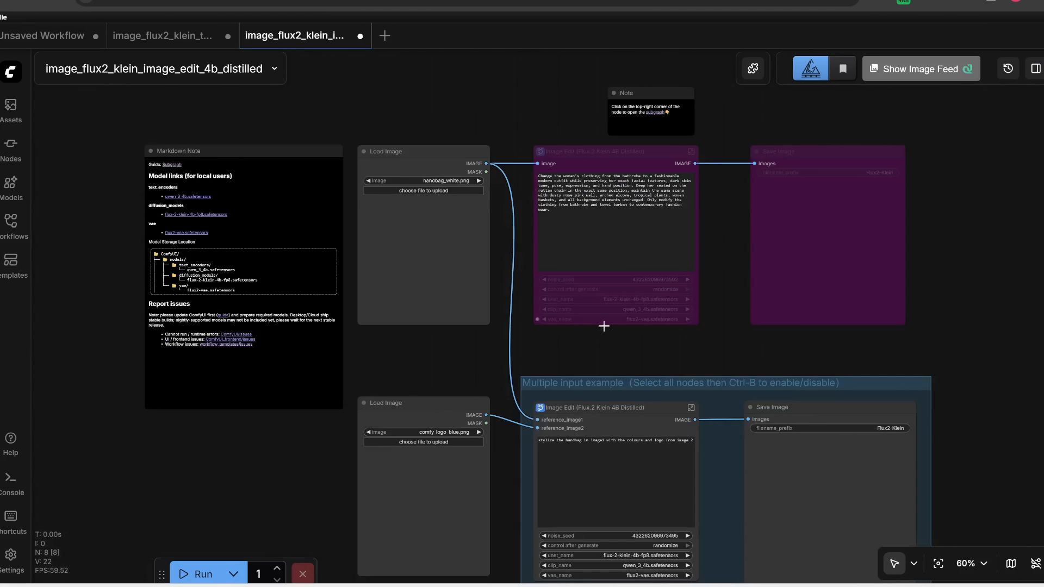
scroll(129, 278, up, 8)
drag(129, 278, 109, 294)
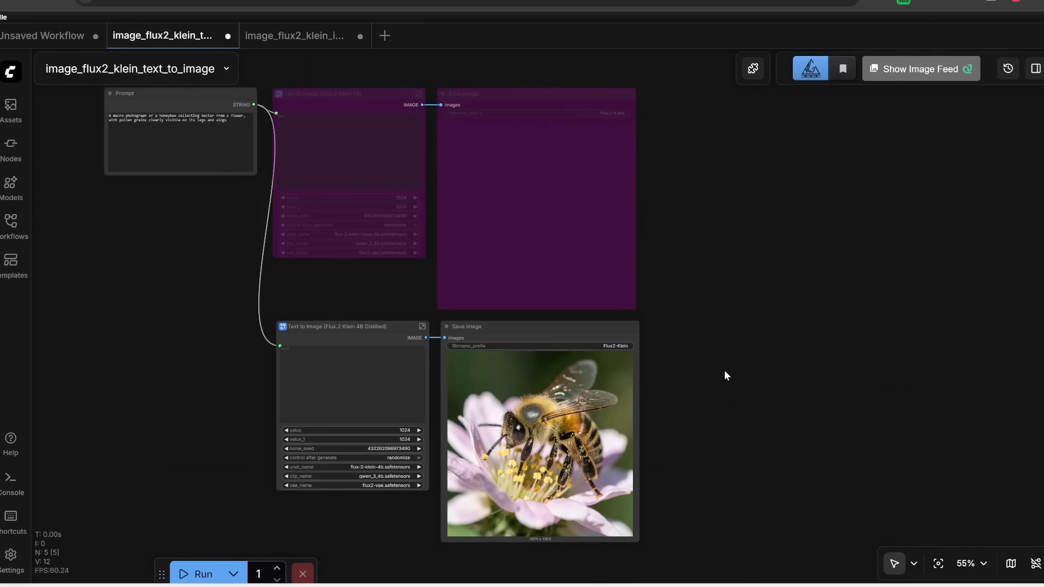
drag(724, 370, 777, 349)
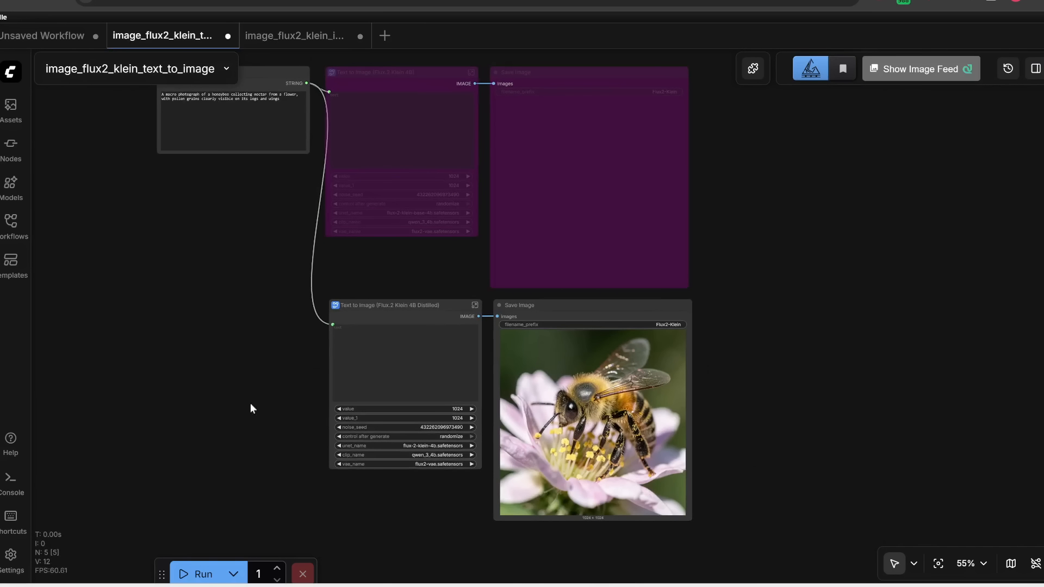
drag(262, 469, 249, 399)
scroll(437, 408, up, 4)
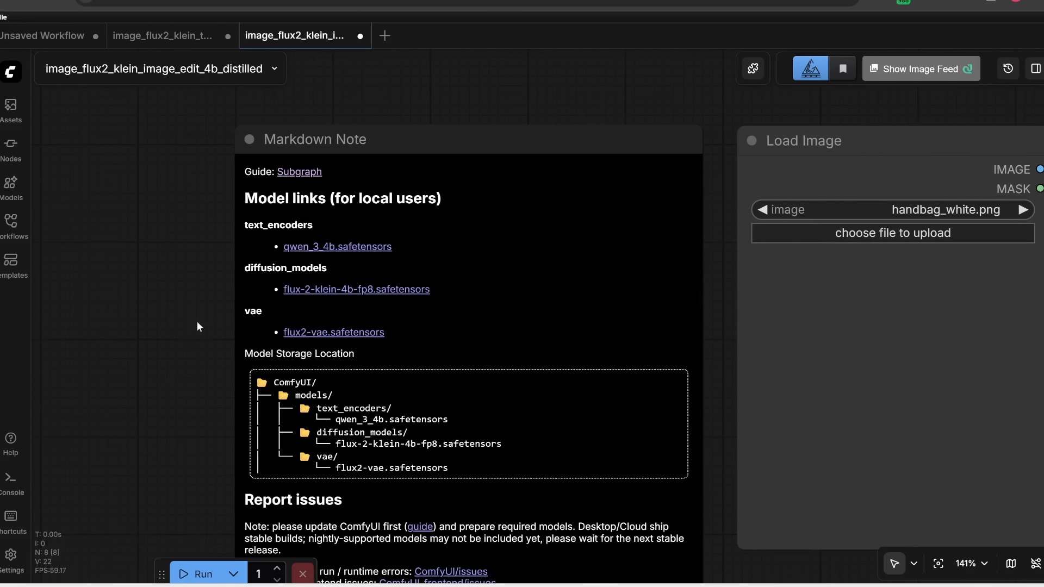
scroll(220, 290, up, 2)
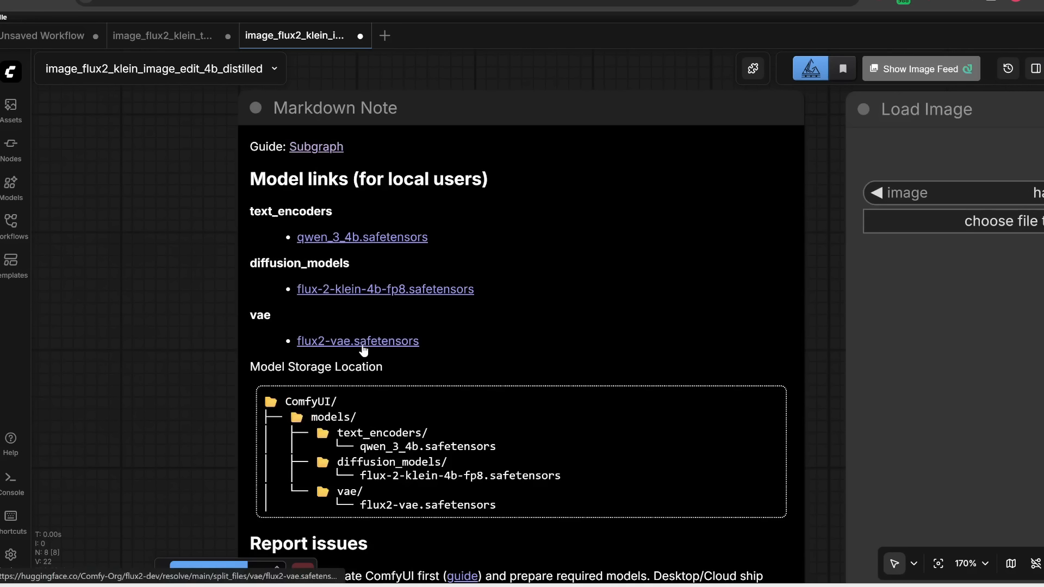
scroll(154, 348, down, 5)
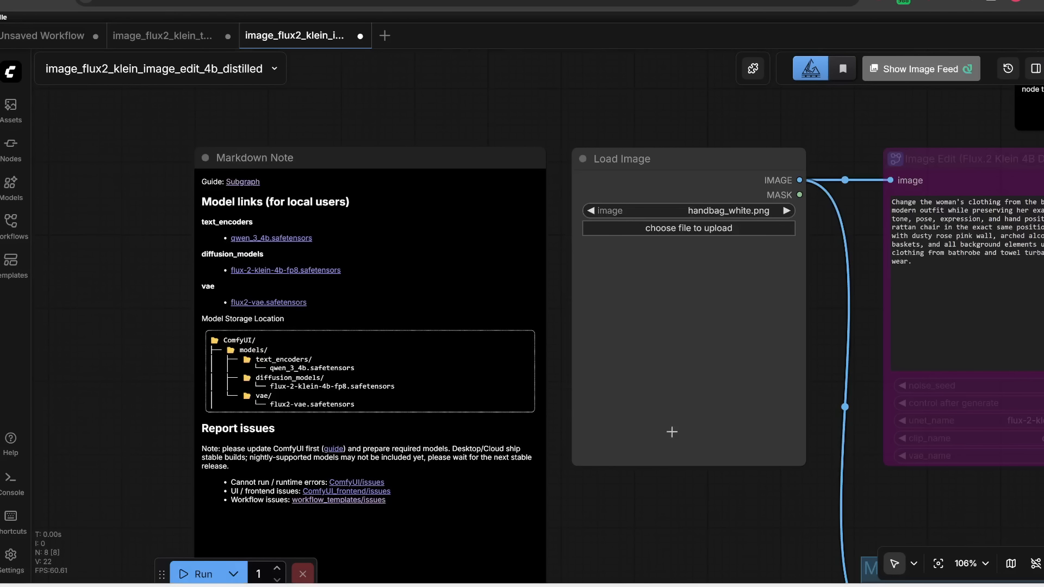
Step: Compare the text-to-image workflow's models with the image-edit workflow's, and examine its single-input and multiple-input node layouts
click(179, 34)
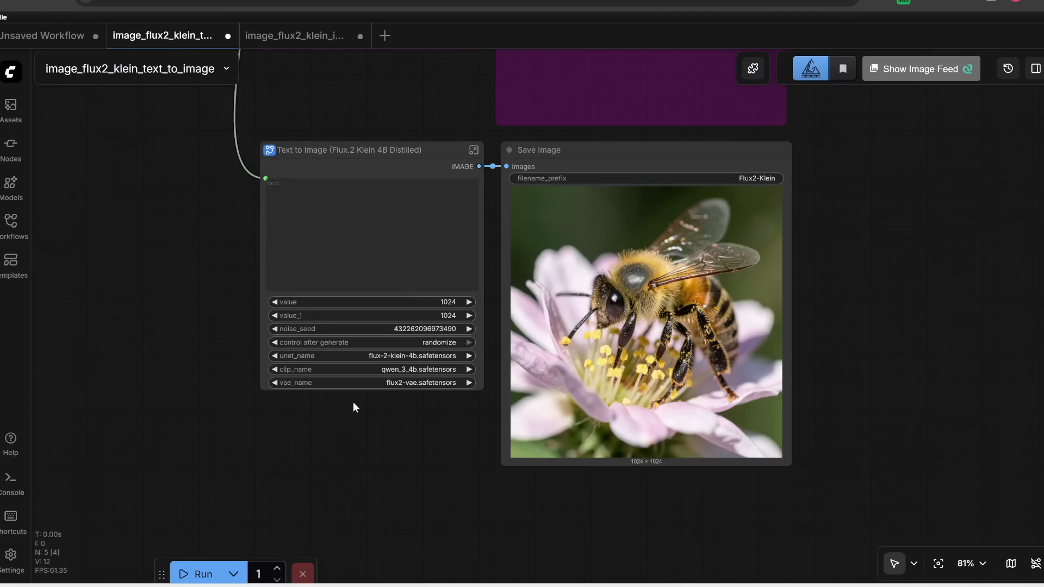
click(301, 36)
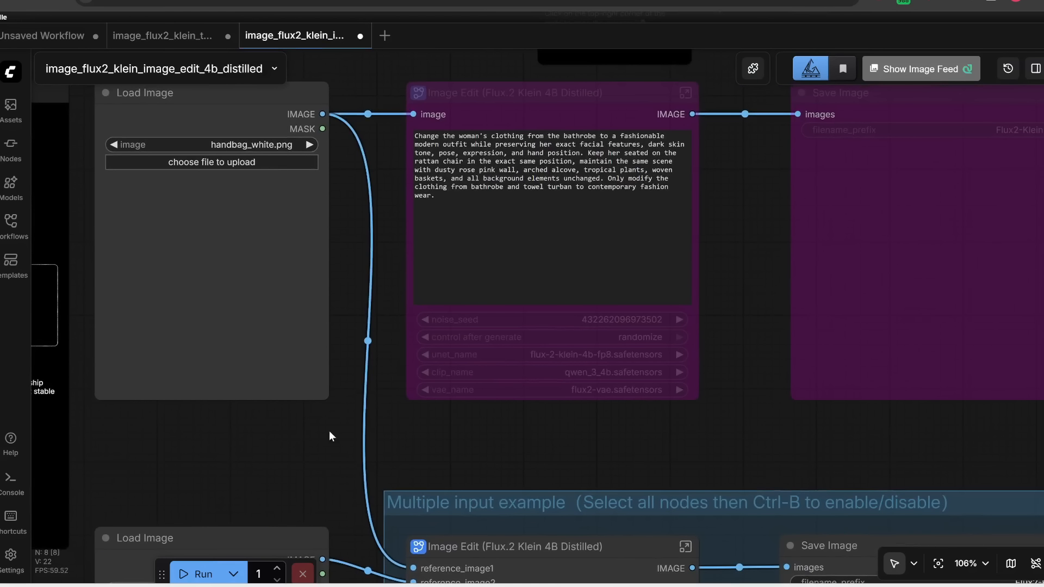
scroll(572, 403, down, 4)
scroll(572, 403, down, 3)
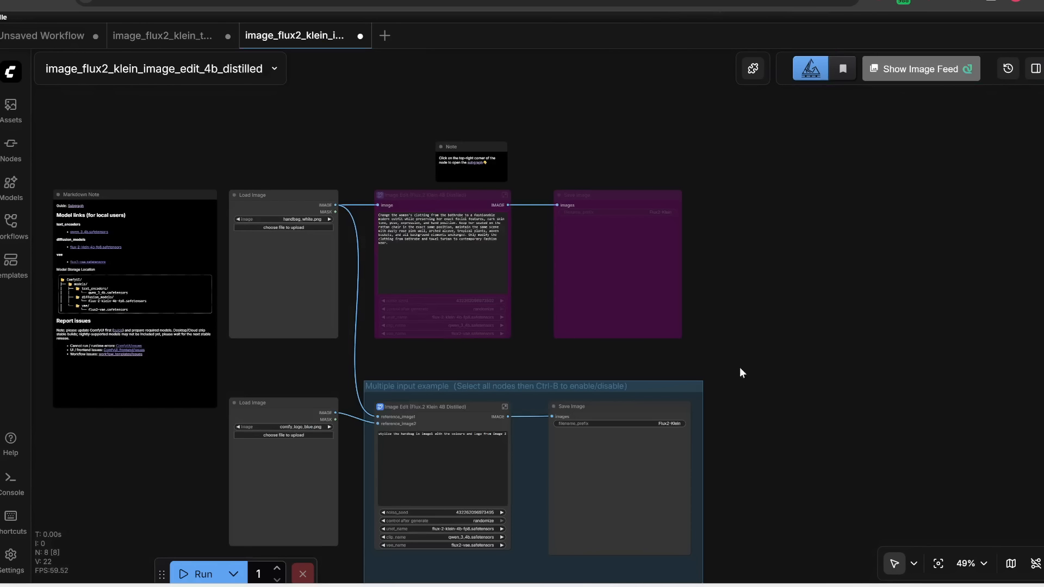
drag(766, 367, 790, 320)
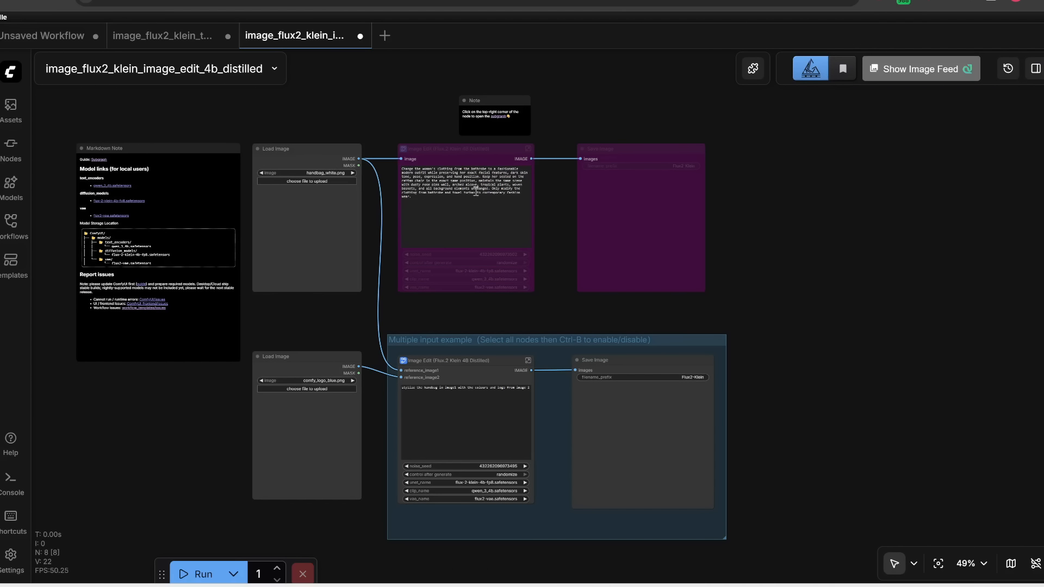
scroll(438, 213, up, 2)
scroll(438, 214, up, 3)
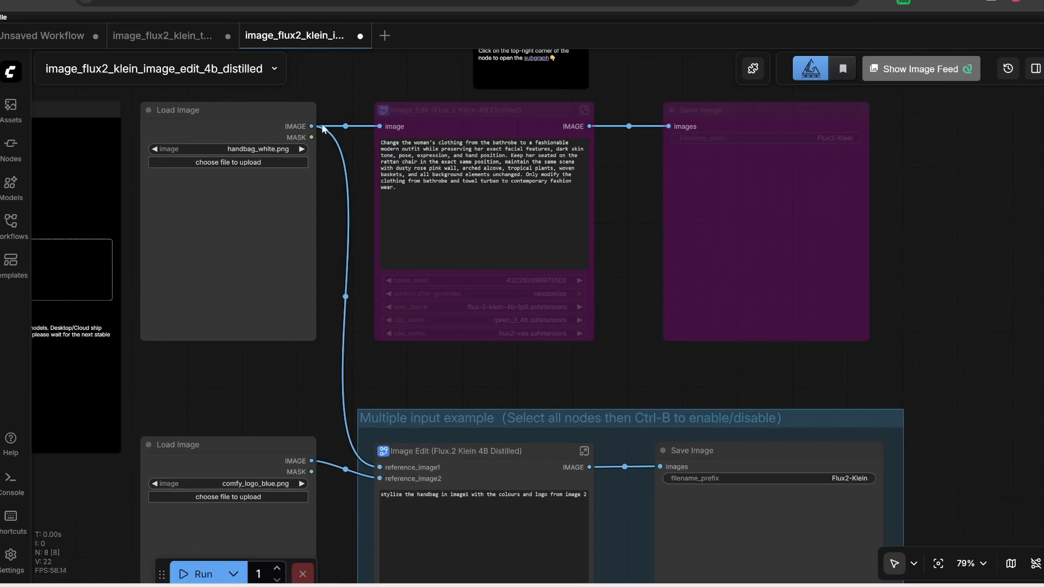
scroll(345, 137, up, 2)
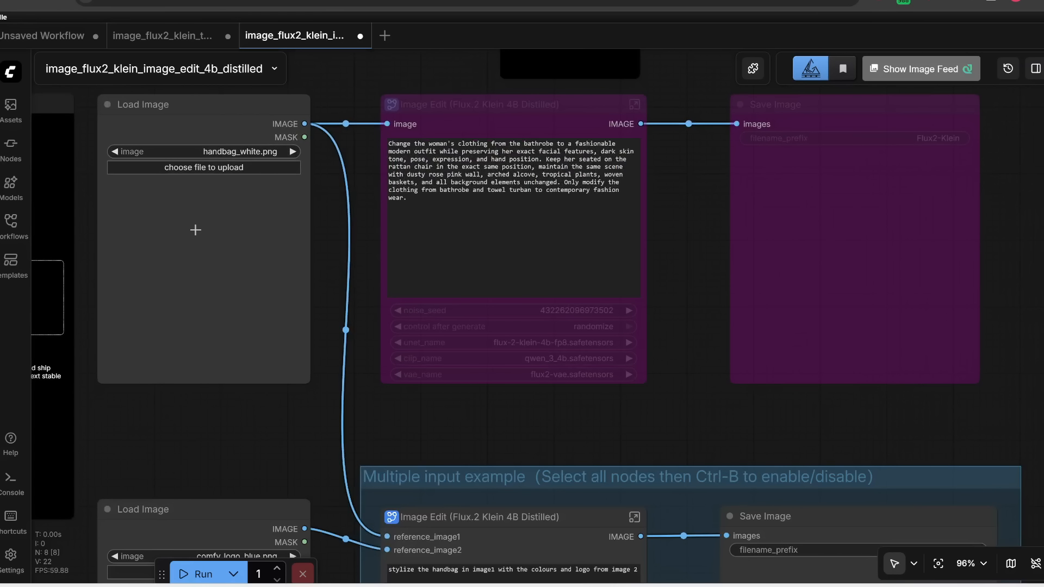
scroll(709, 288, down, 6)
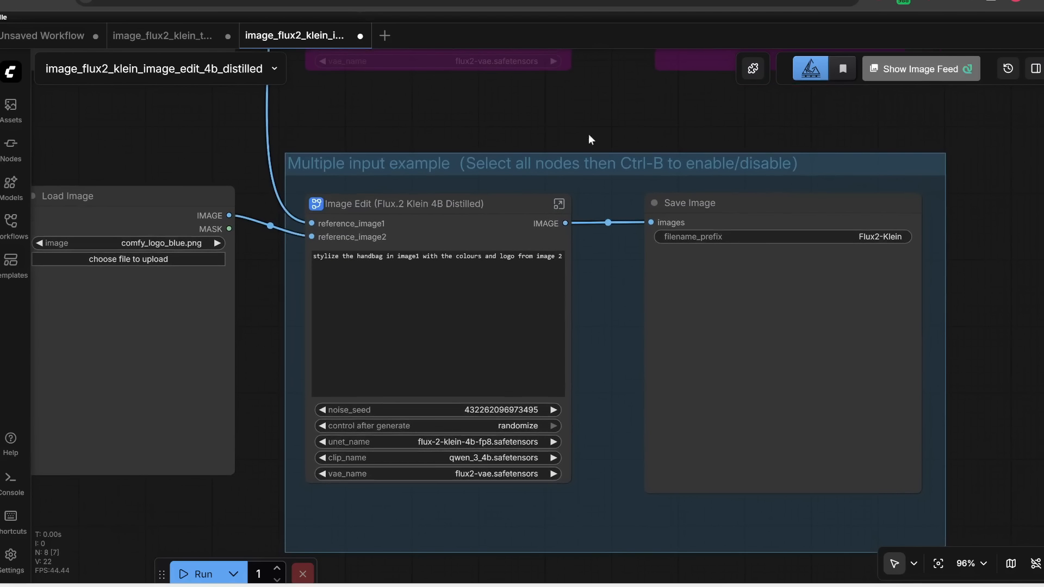
scroll(268, 300, down, 5)
Step: Enable the bypassed single-input Image Edit (Flux.2 Klein 4B Distilled) node and its Save Image node
drag(254, 174, 332, 277)
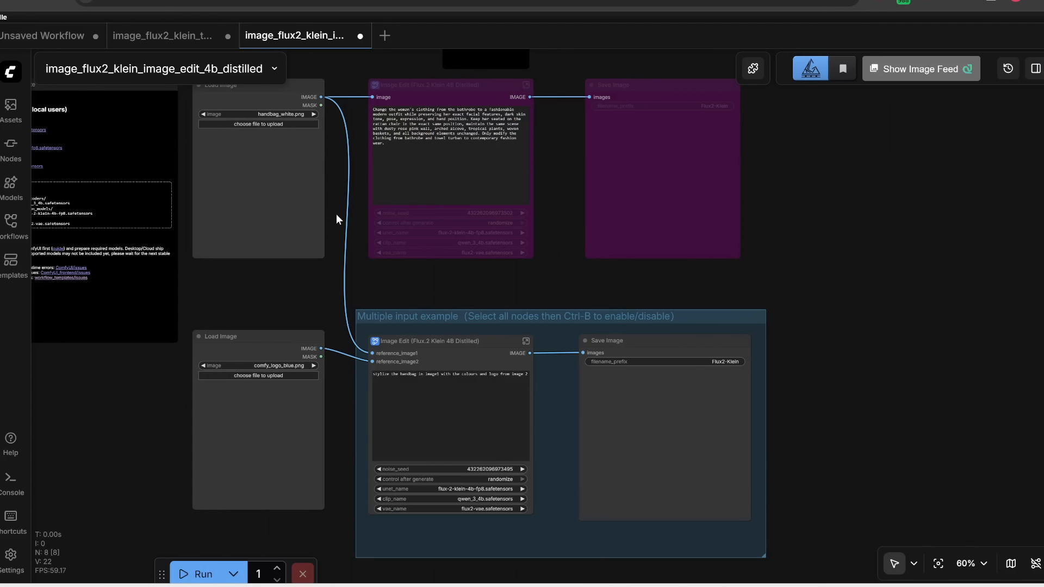
drag(337, 217, 311, 319)
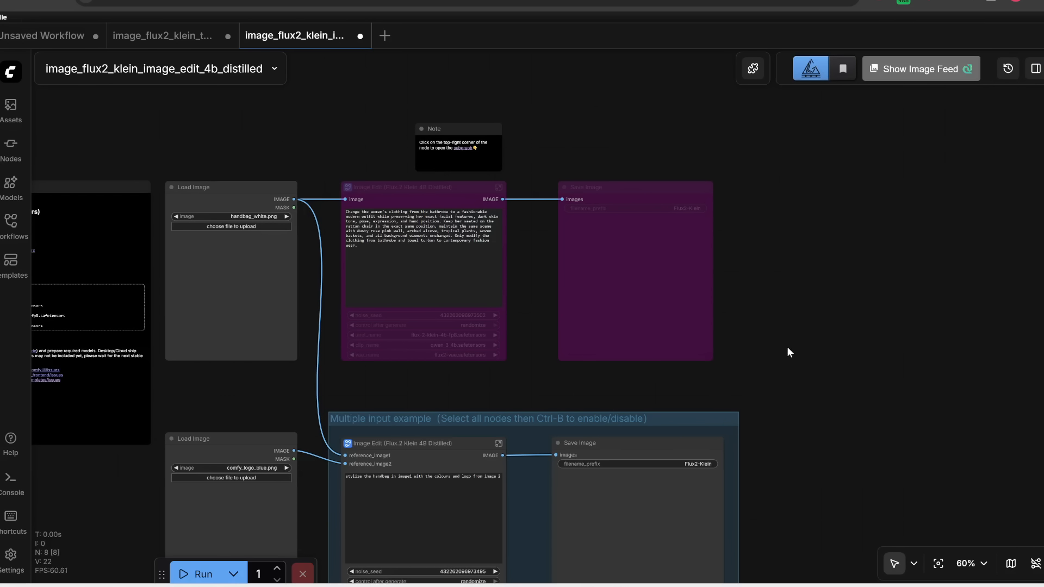
drag(800, 366, 391, 258)
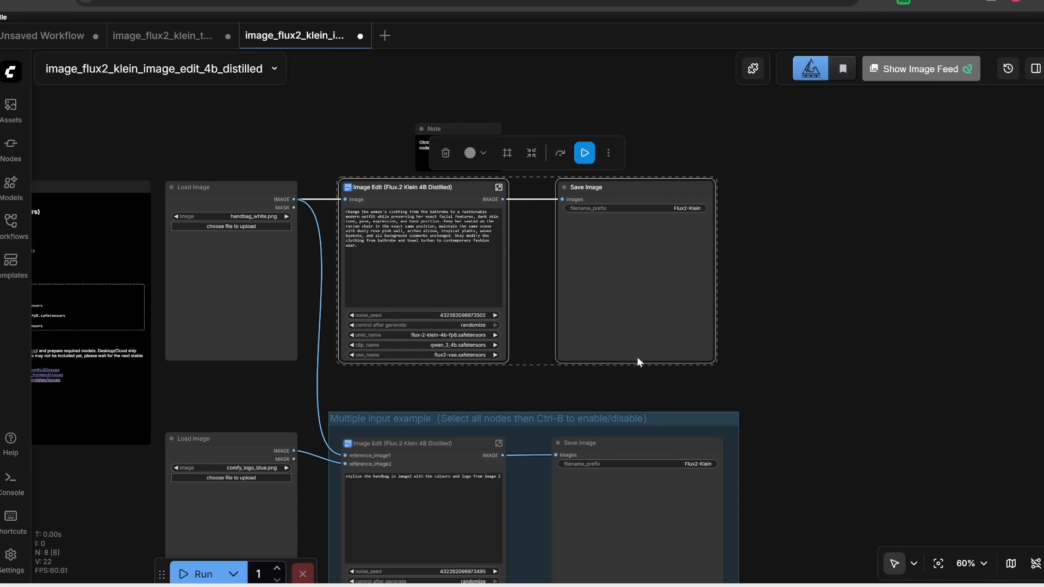
Step: Bypass the Image Edit (Flux.2 Klein 4B Distilled) and Save Image nodes in the Multiple input example group
drag(803, 382, 781, 215)
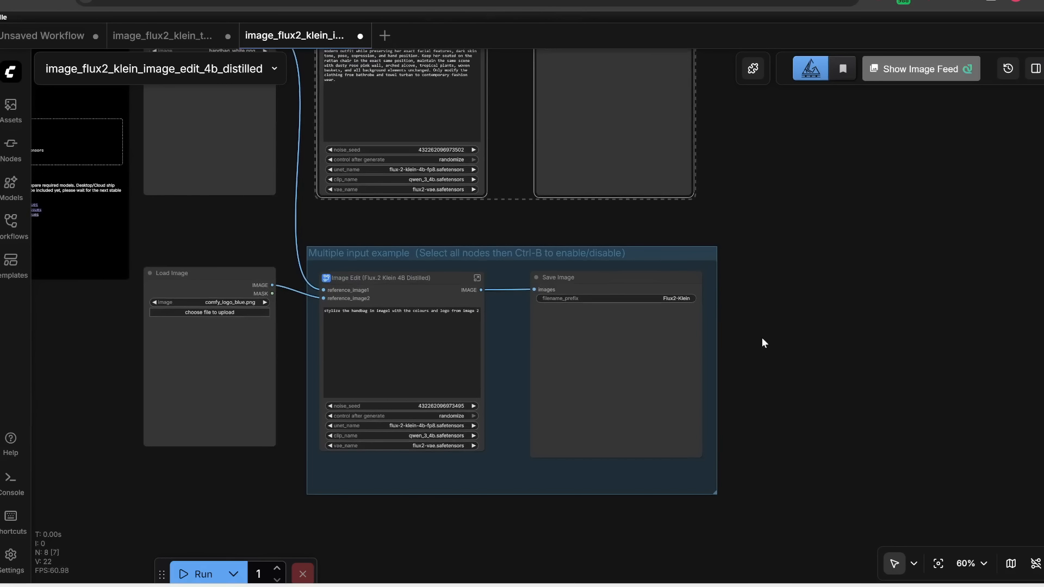
drag(781, 295, 303, 477)
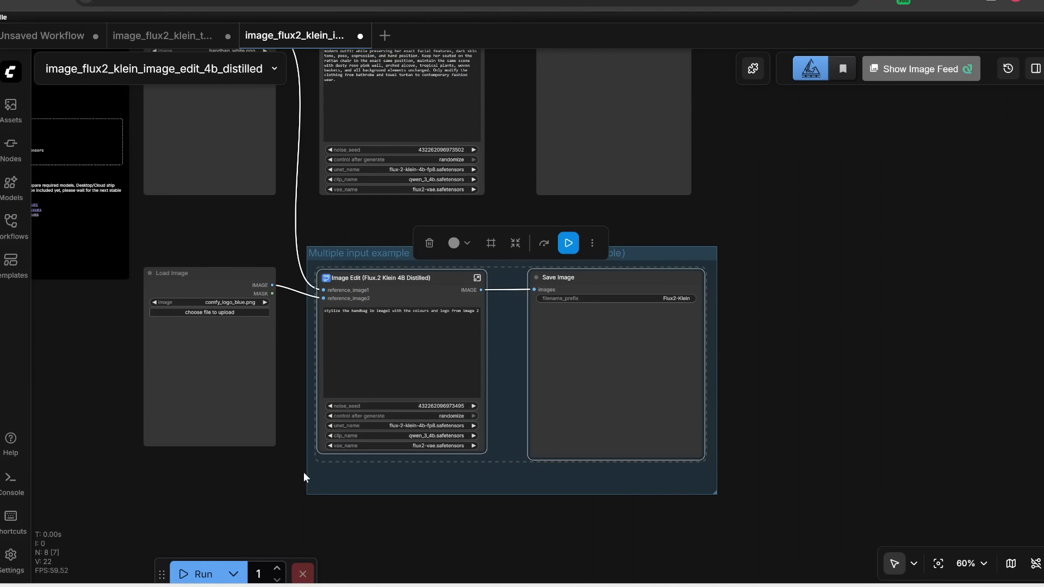
key(ctrl+b)
scroll(348, 441, up, 2)
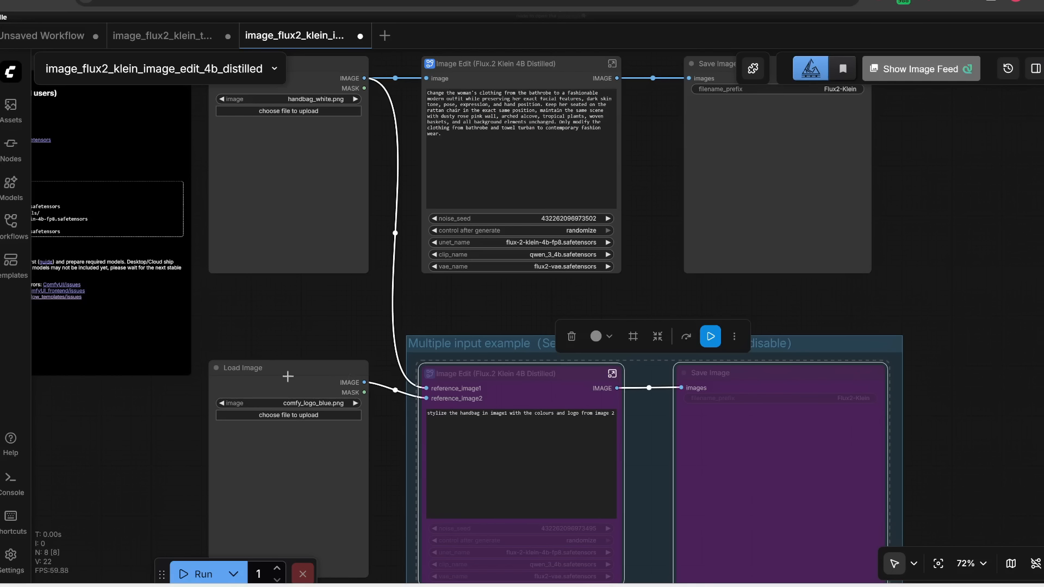
Step: Bypass the second Load Image node, which holds comfy_logo_blue.png, and load image (1).webp into the first Load Image node
click(323, 370)
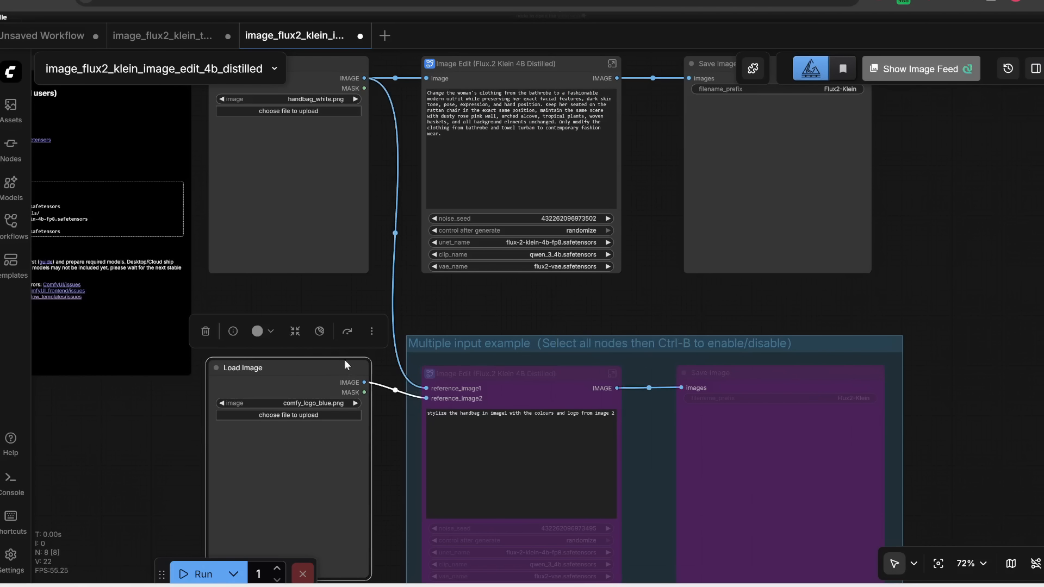
key(ctrl+b)
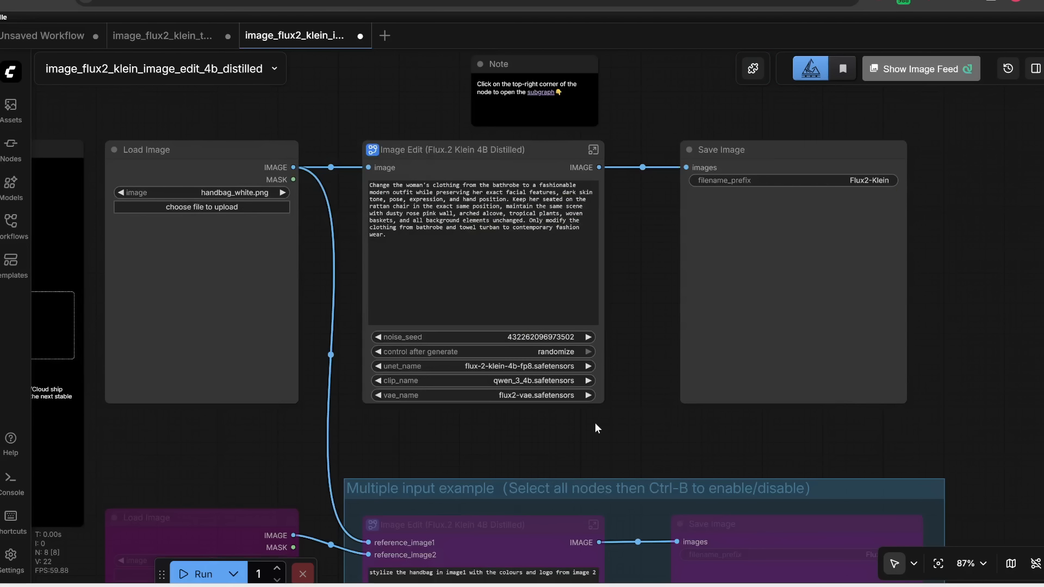
drag(595, 422, 632, 421)
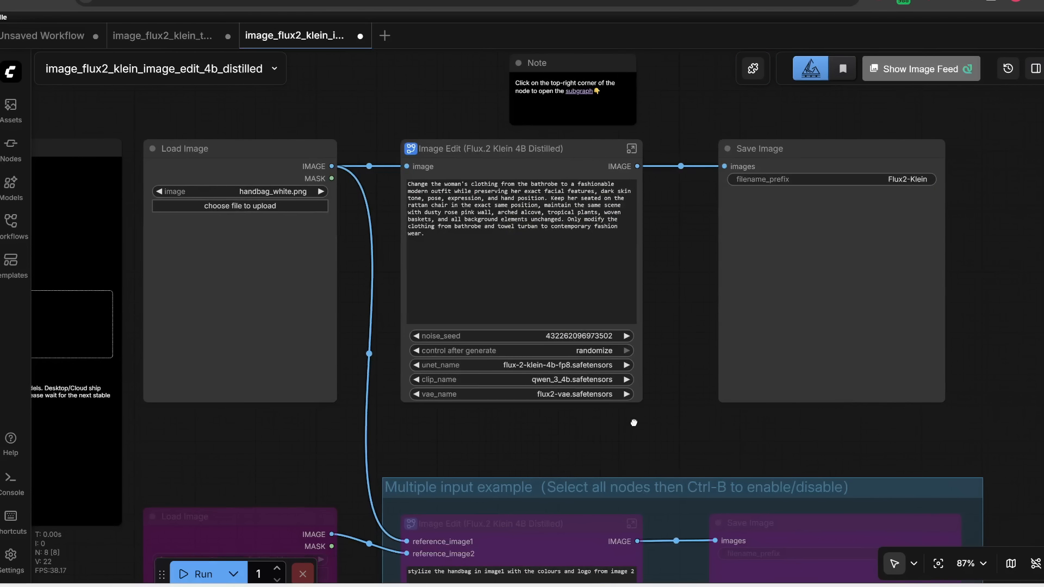
click(233, 207)
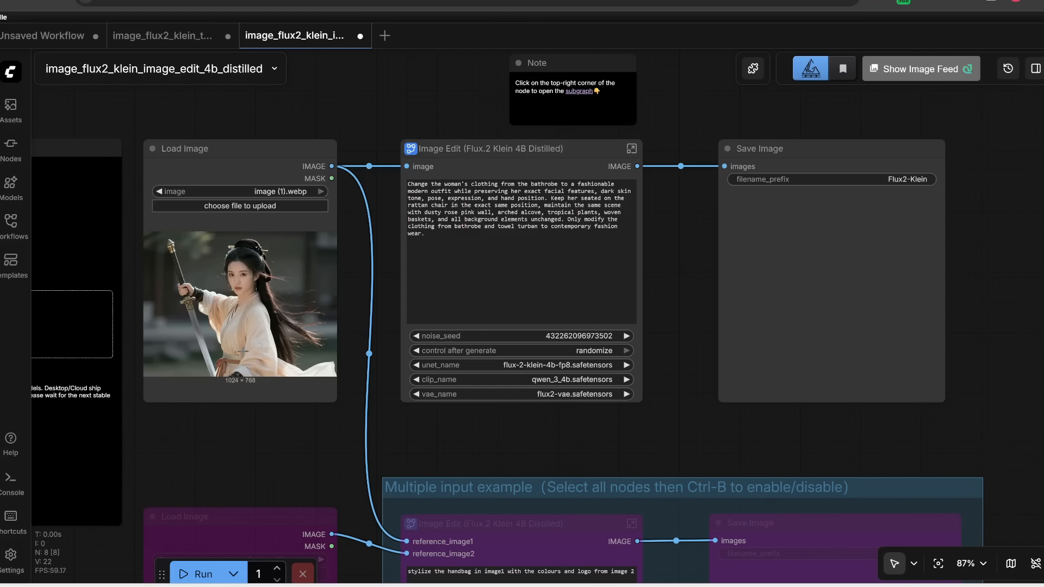
Step: Replace the single-input Image Edit node's prompt with "turn her hanfu to red"
scroll(256, 289, up, 3)
click(544, 216)
key(ctrl+a)
text(turn her h)
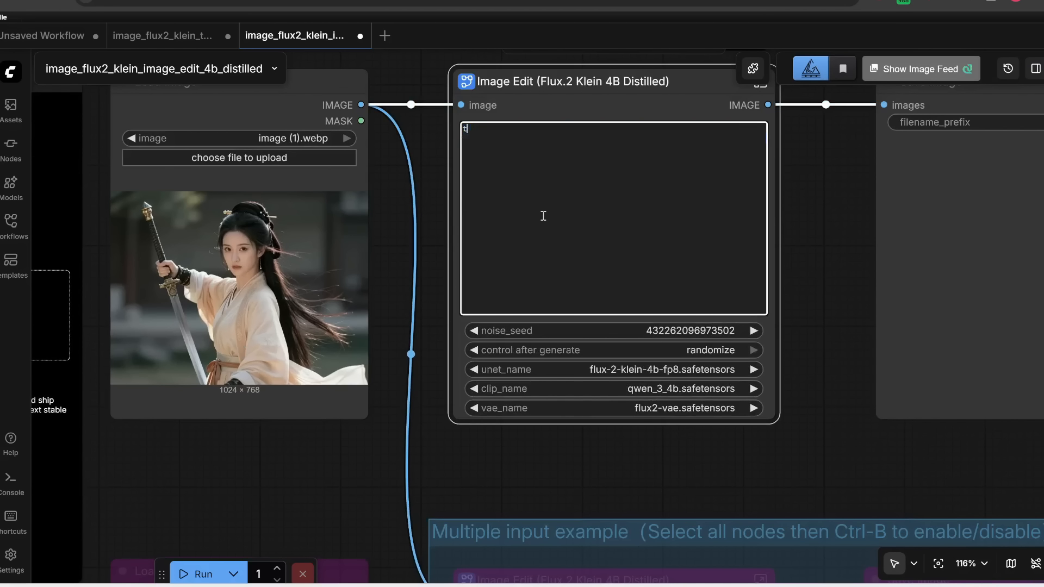
text(anfu to red)
Step: Set the Image Edit node's models to flux-2-klein-4b.safetensors, qwen_3_4b_fp4_flux2.safetensors as the text encoder and flux2-vae.safetensors as the VAE
scroll(727, 350, up, 3)
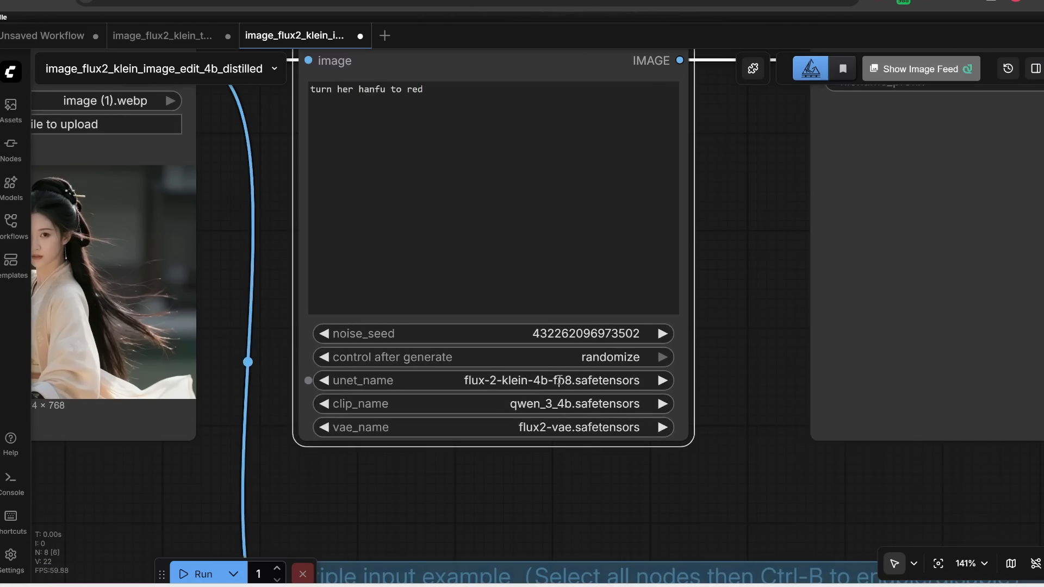
click(558, 380)
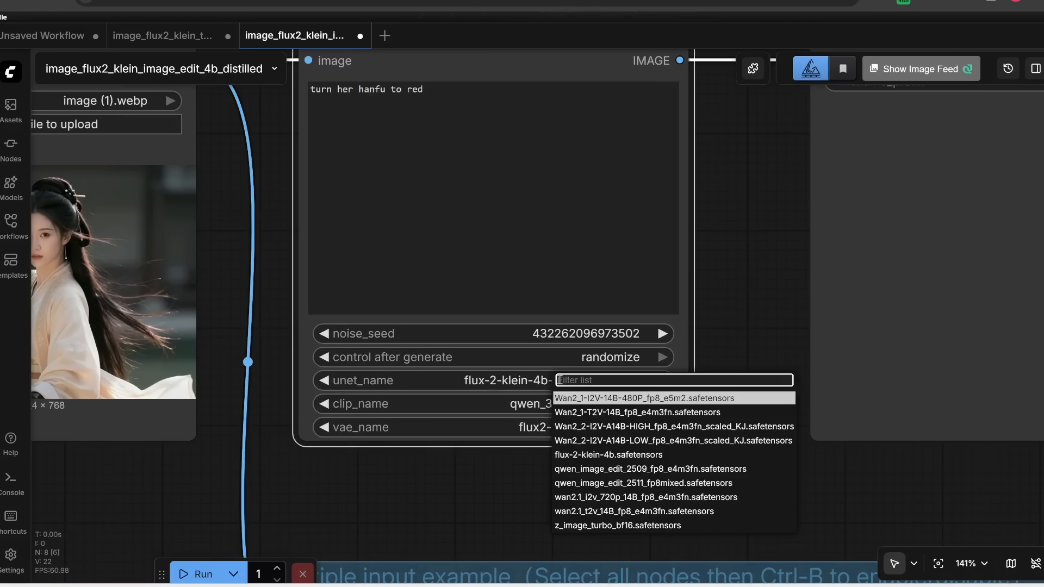
click(580, 456)
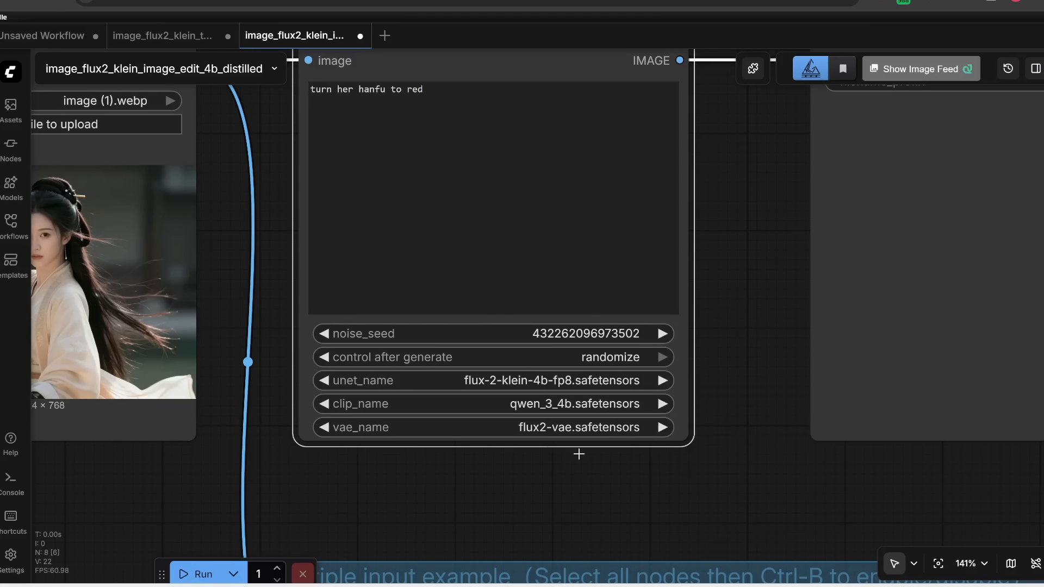
click(559, 406)
click(602, 517)
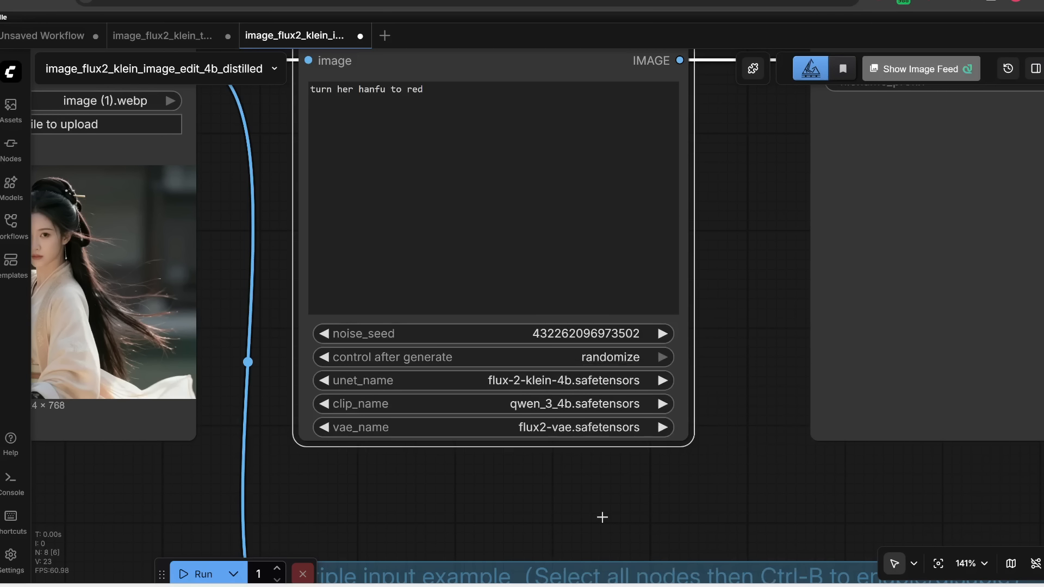
click(560, 427)
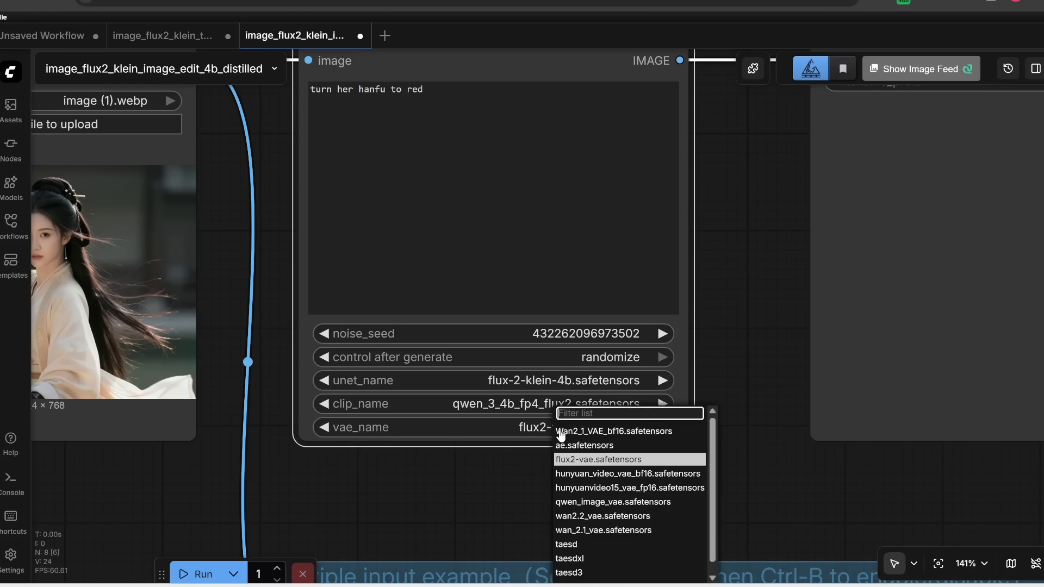
click(593, 460)
Step: Examine the Image Edit subgraph, including its CFG, sampler, scheduler steps, image size and latent nodes
scroll(598, 413, down, 5)
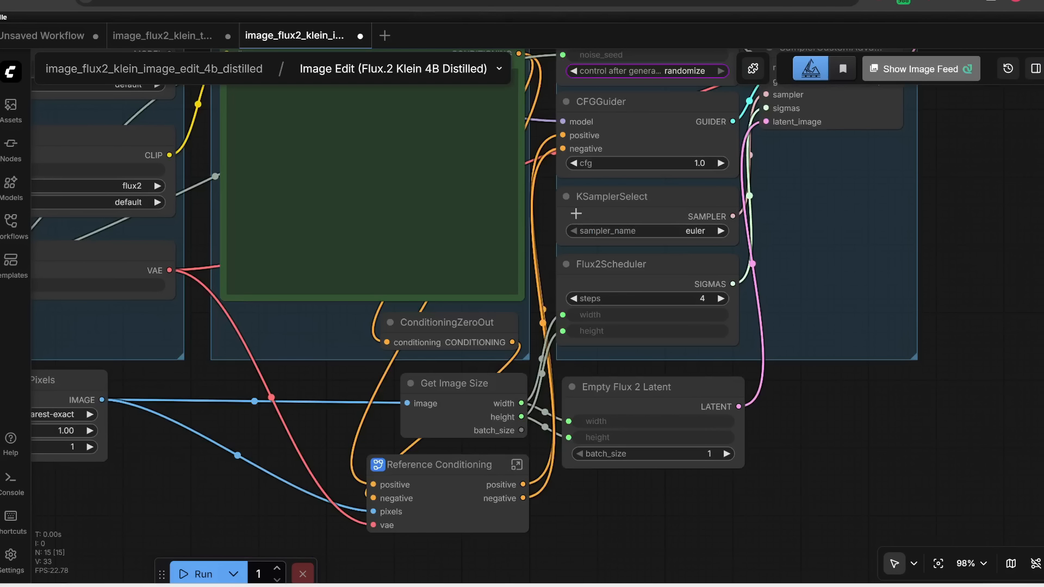
click(576, 212)
scroll(691, 451, down, 5)
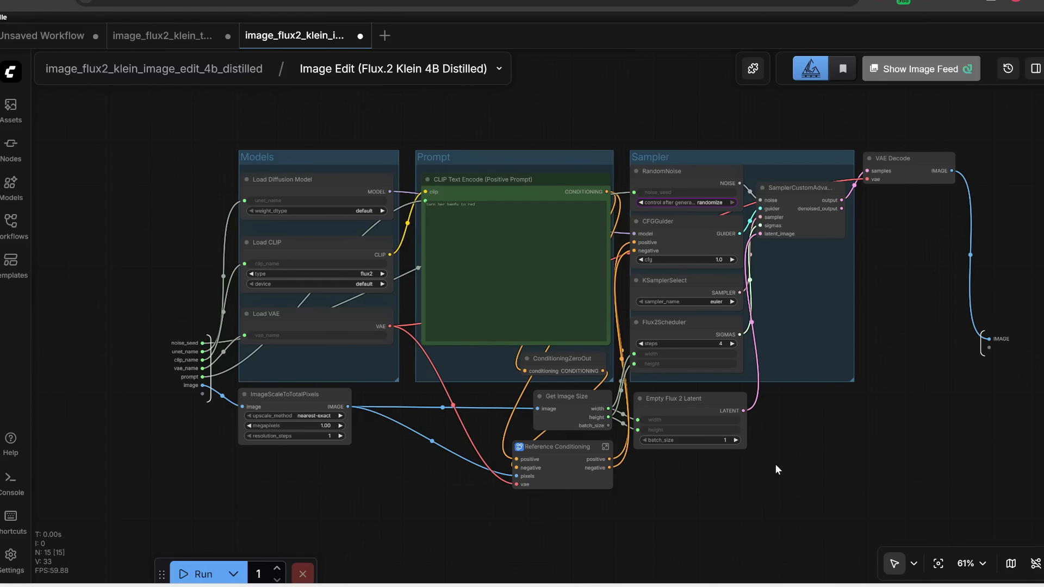
scroll(771, 437, up, 3)
scroll(777, 431, up, 1)
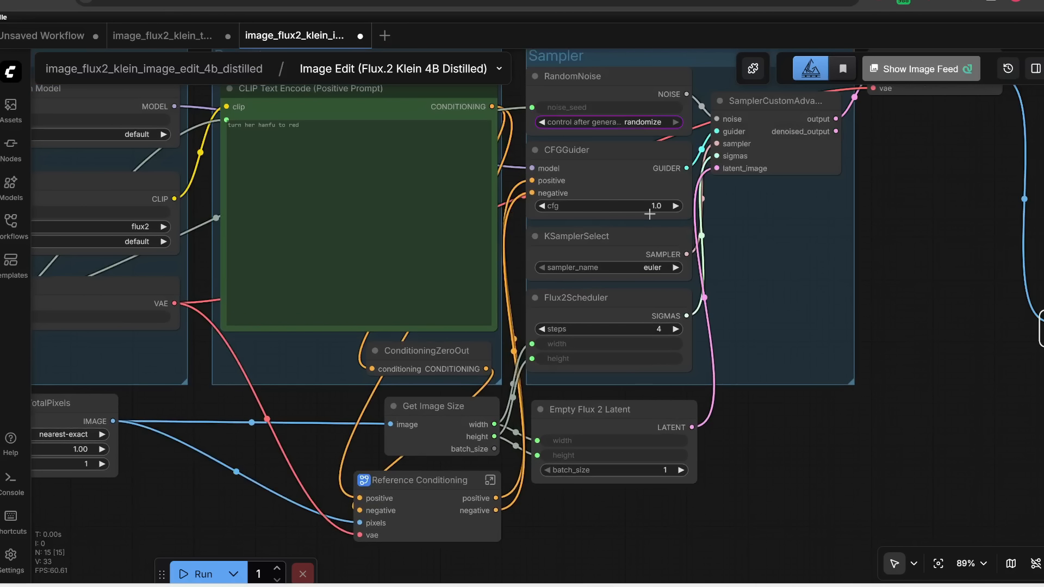
click(647, 267)
scroll(667, 493, up, 3)
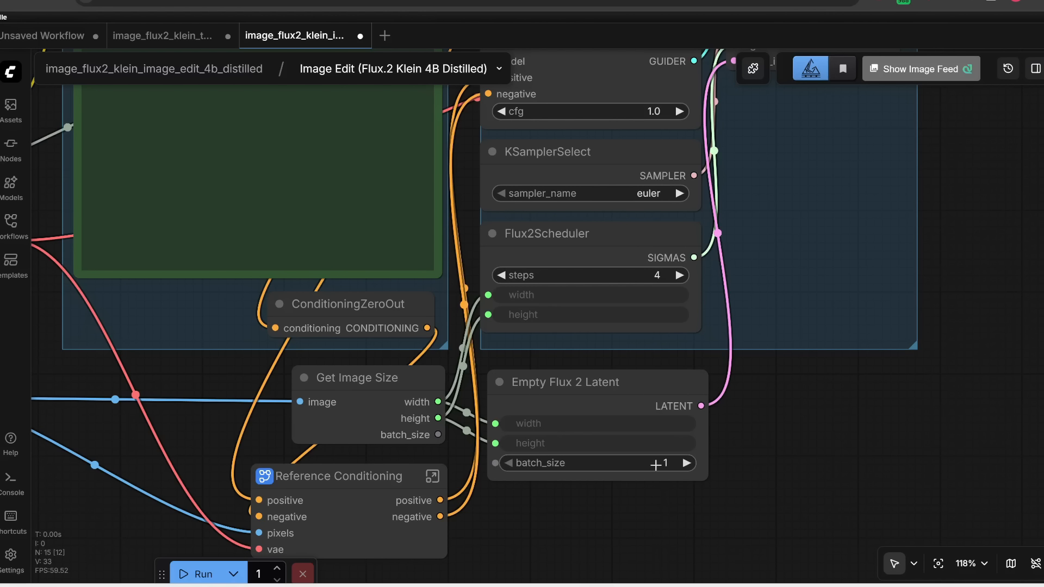
scroll(656, 465, down, 8)
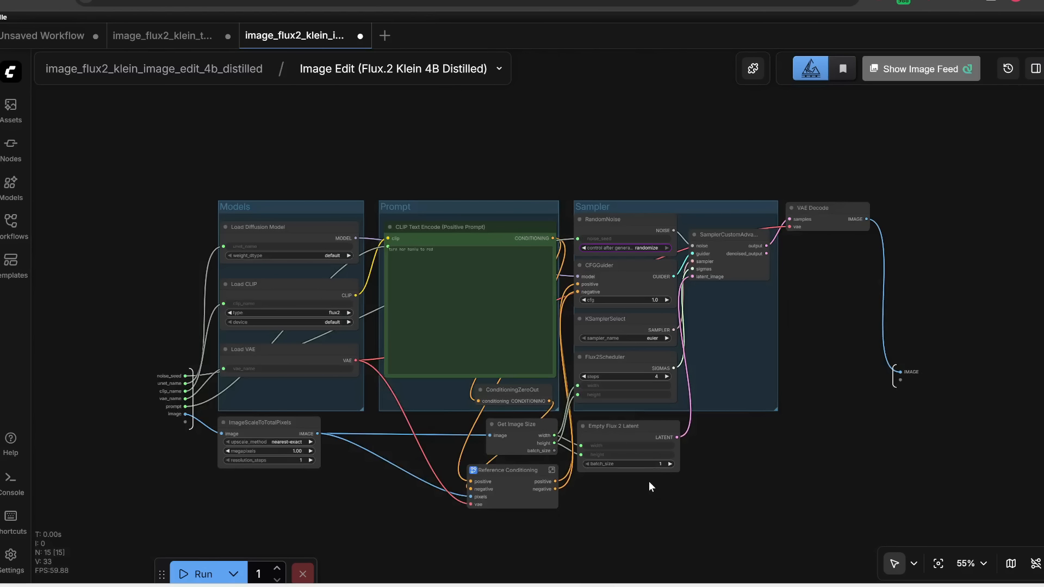
Step: Return to the main image-edit workflow and run it
click(223, 78)
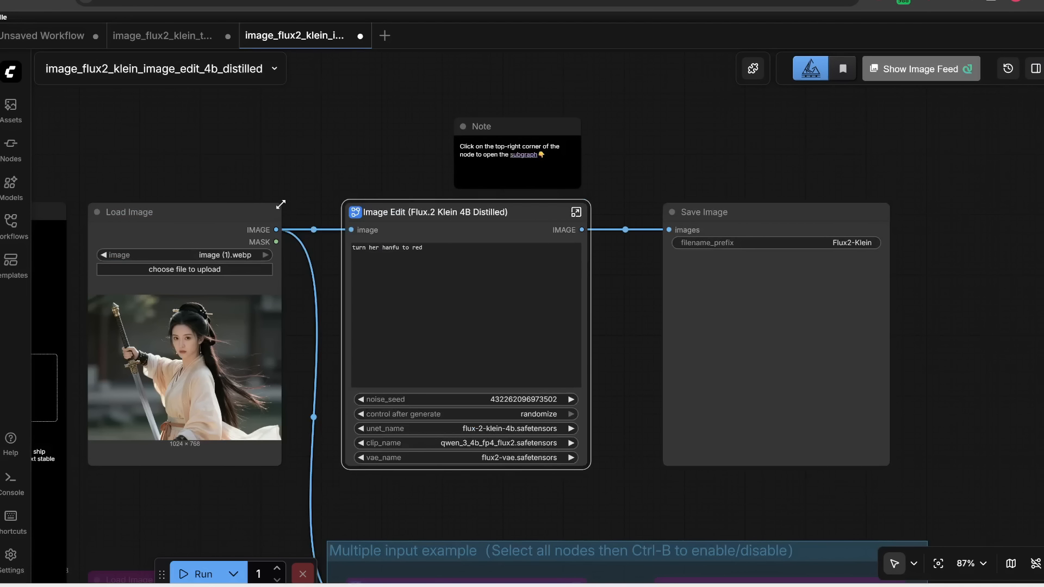
scroll(592, 367, down, 4)
click(194, 574)
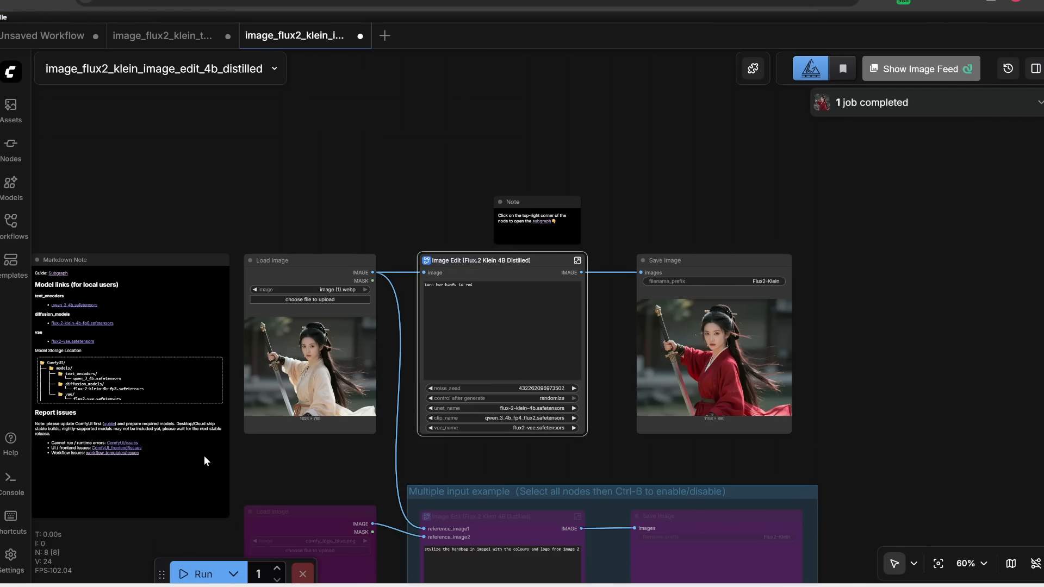
Step: Place the Load Image node beside Save Image to compare the source with the edited picture, and check the console log for the execution time
scroll(204, 461, up, 4)
drag(113, 173, 470, 169)
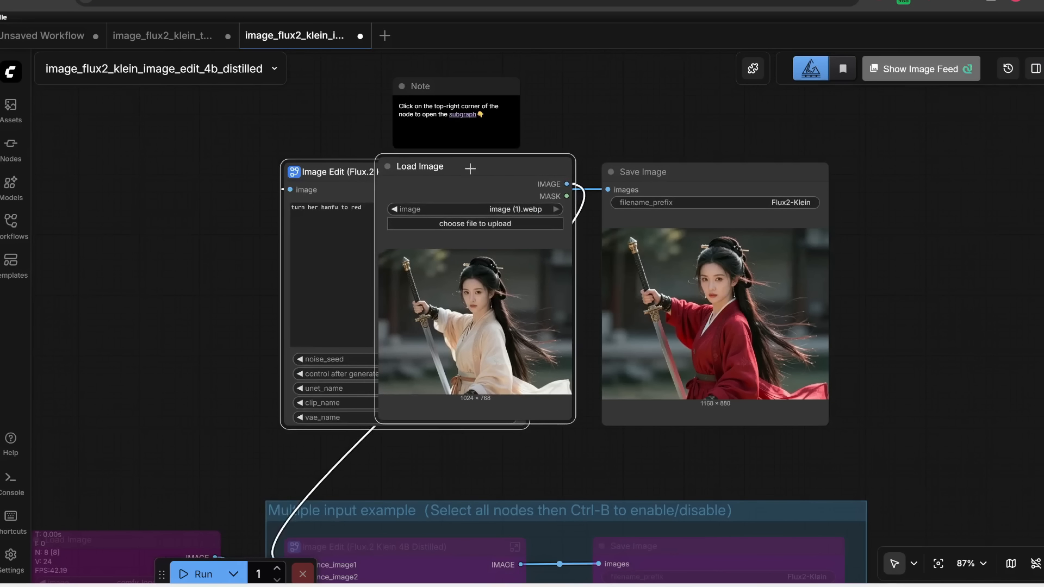
scroll(651, 333, up, 5)
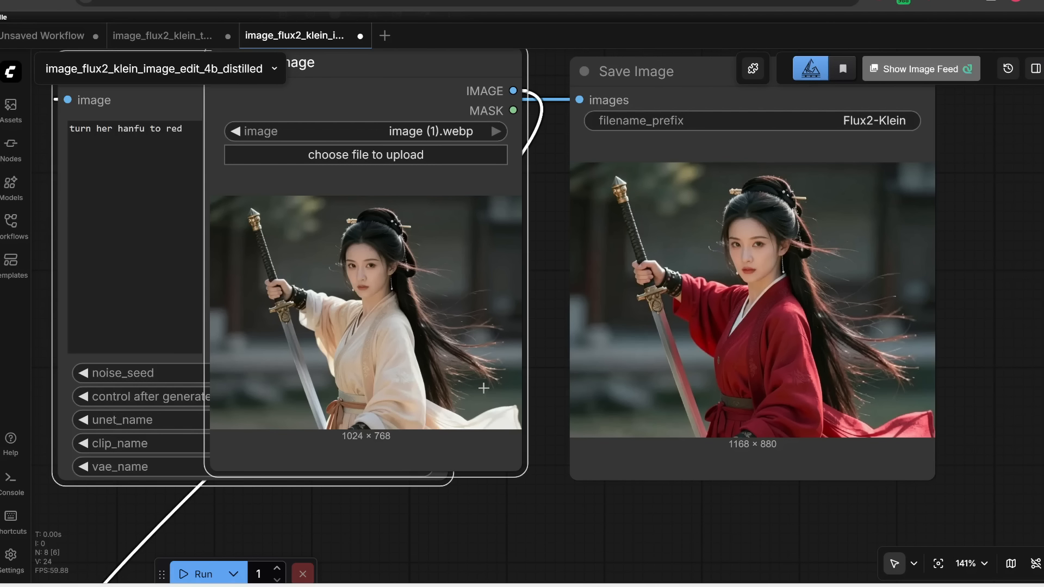
scroll(483, 388, up, 2)
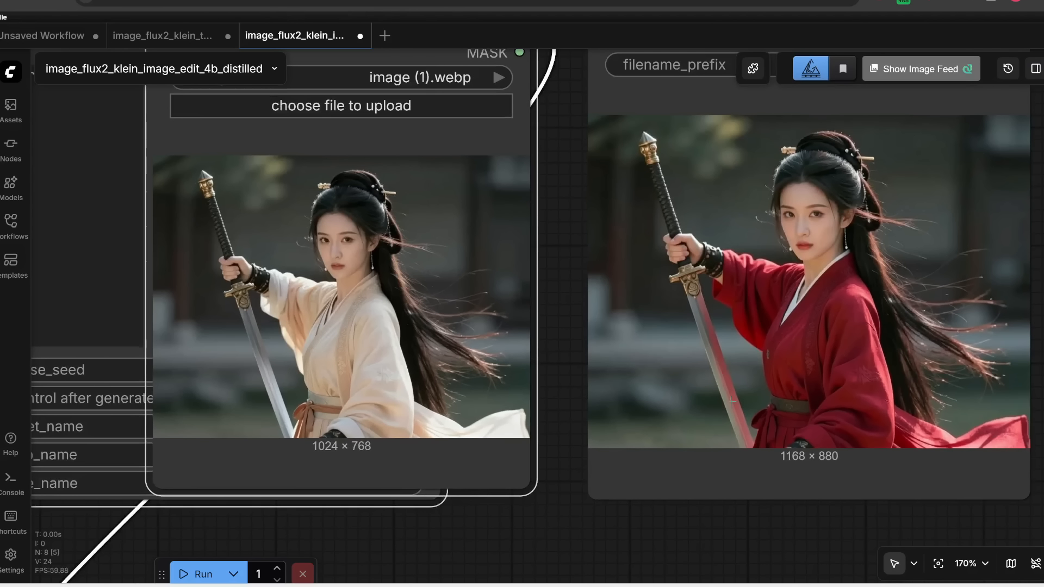
scroll(727, 413, up, 1)
scroll(721, 386, down, 1)
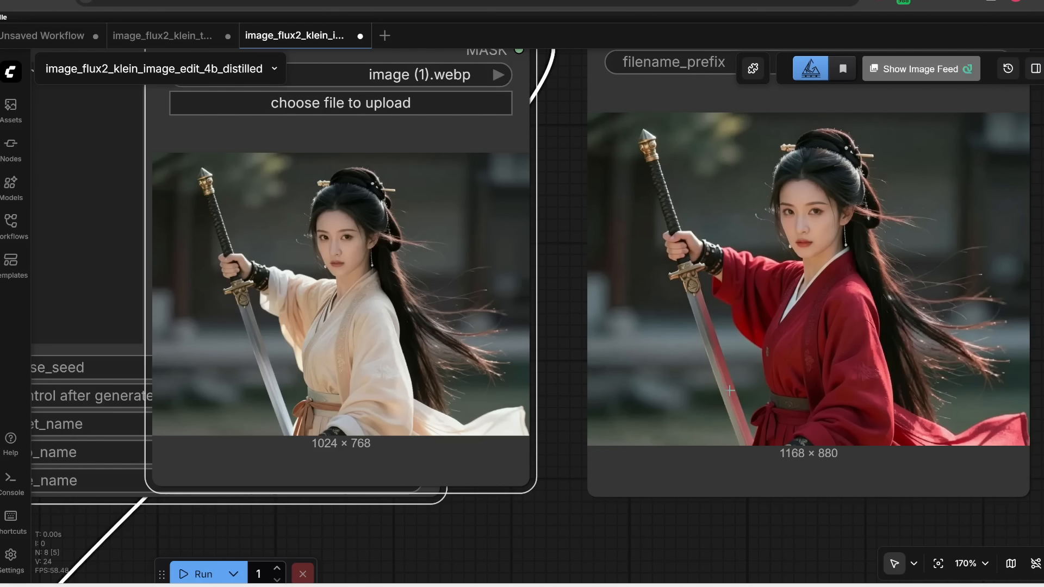
scroll(696, 416, down, 6)
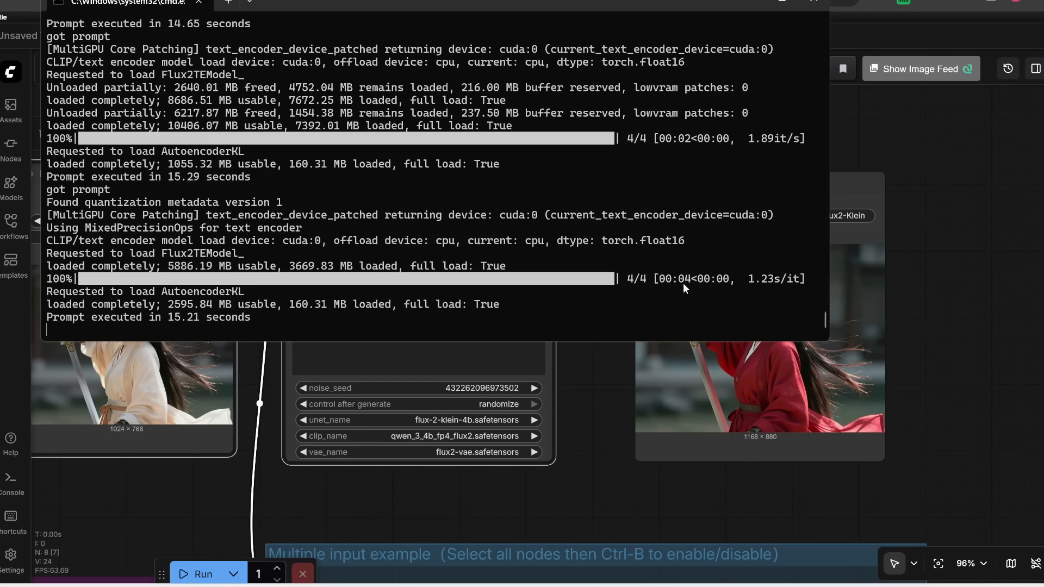
click(591, 389)
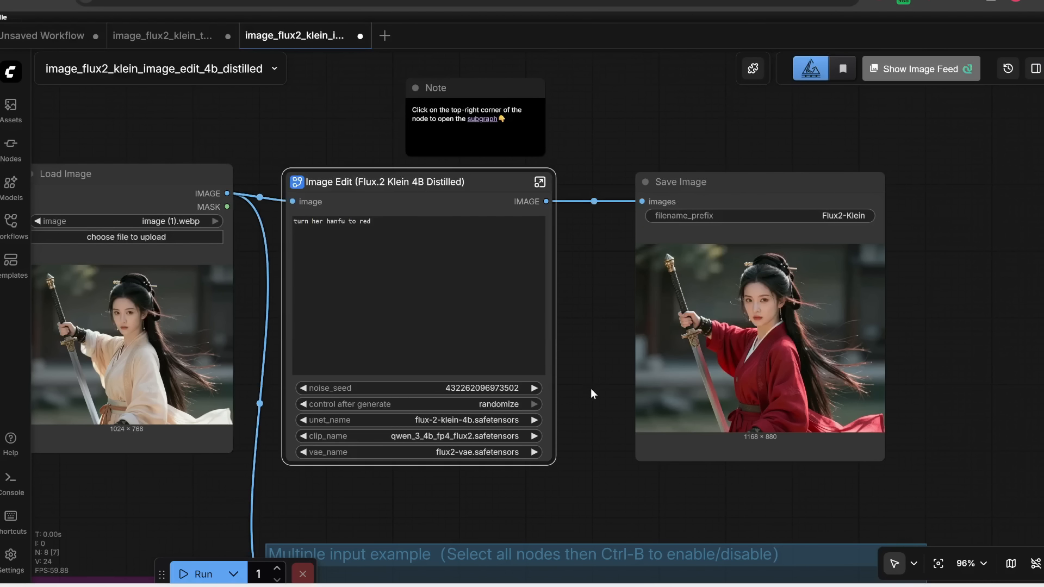
Step: Compare the source and output image dimensions side by side, and return the Load Image node to its place before the Image Edit node
drag(590, 389, 645, 410)
drag(678, 514, 664, 474)
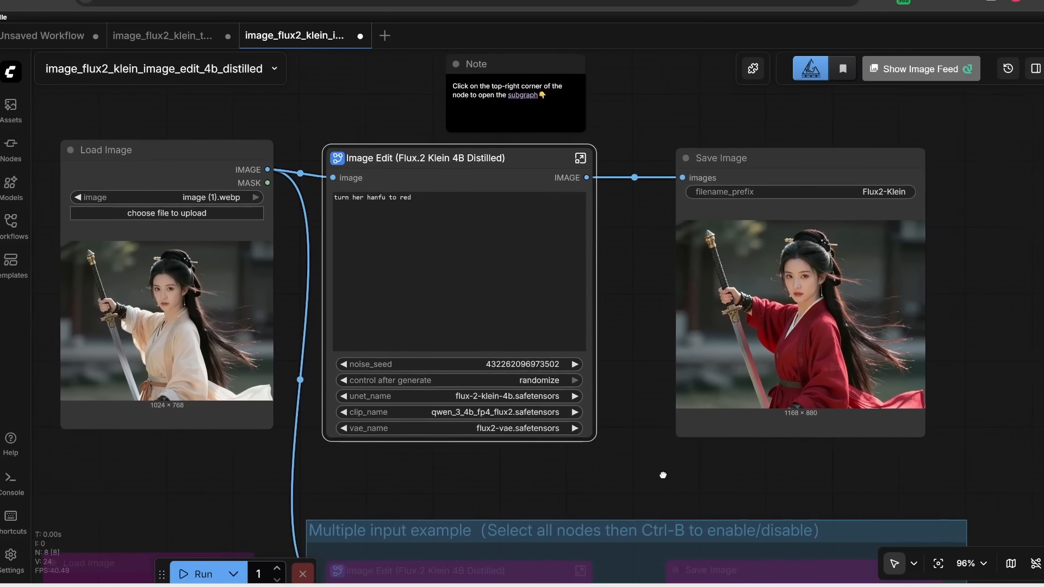
drag(228, 181, 603, 184)
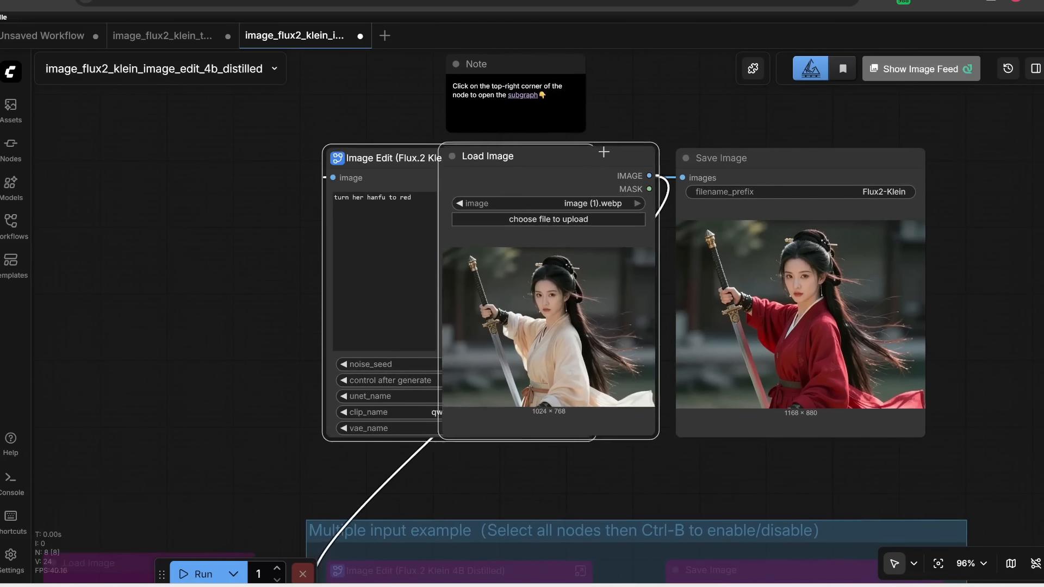
scroll(783, 435, up, 4)
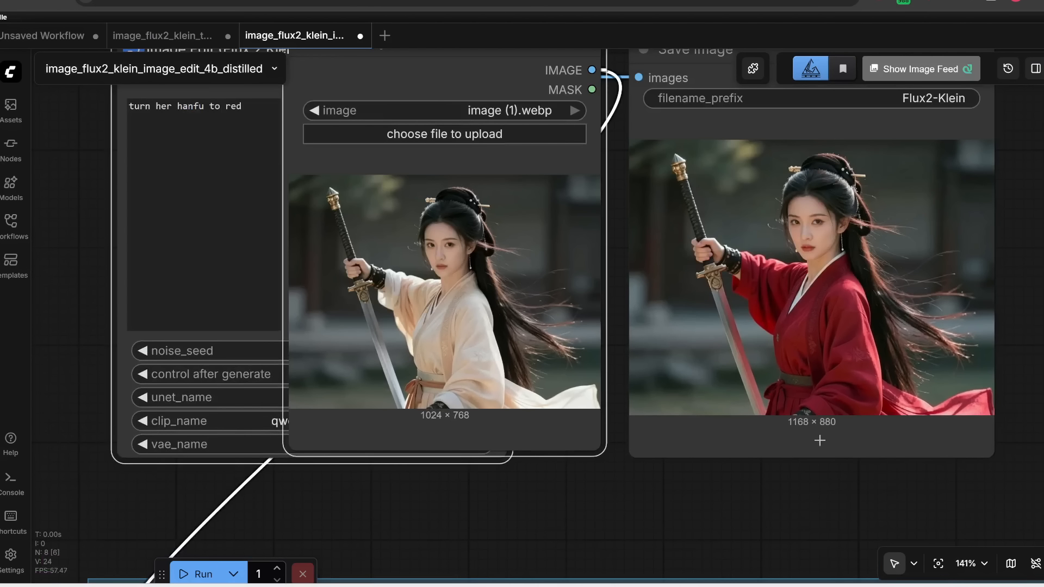
scroll(485, 418, down, 5)
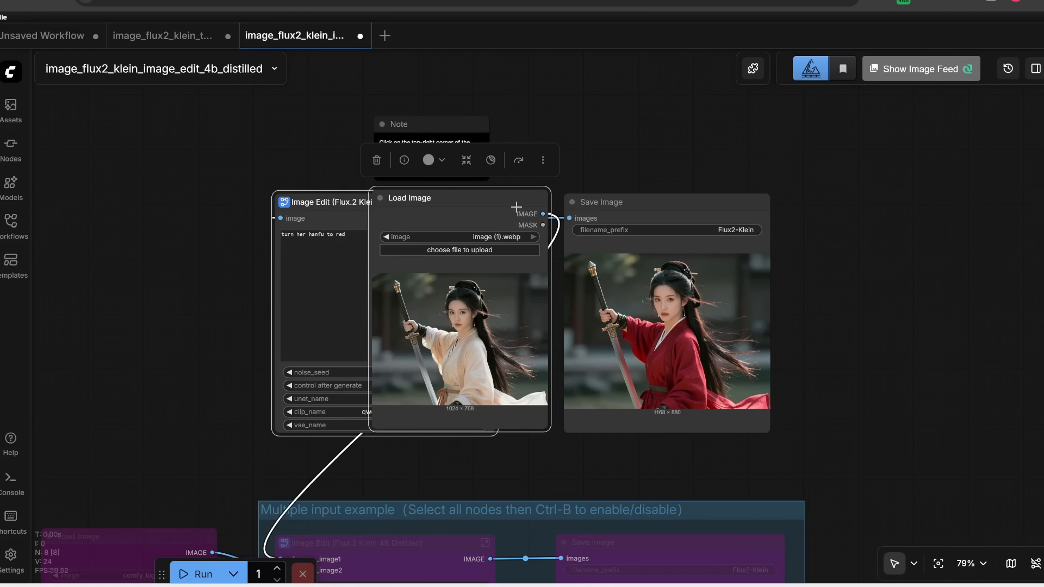
drag(519, 204, 229, 199)
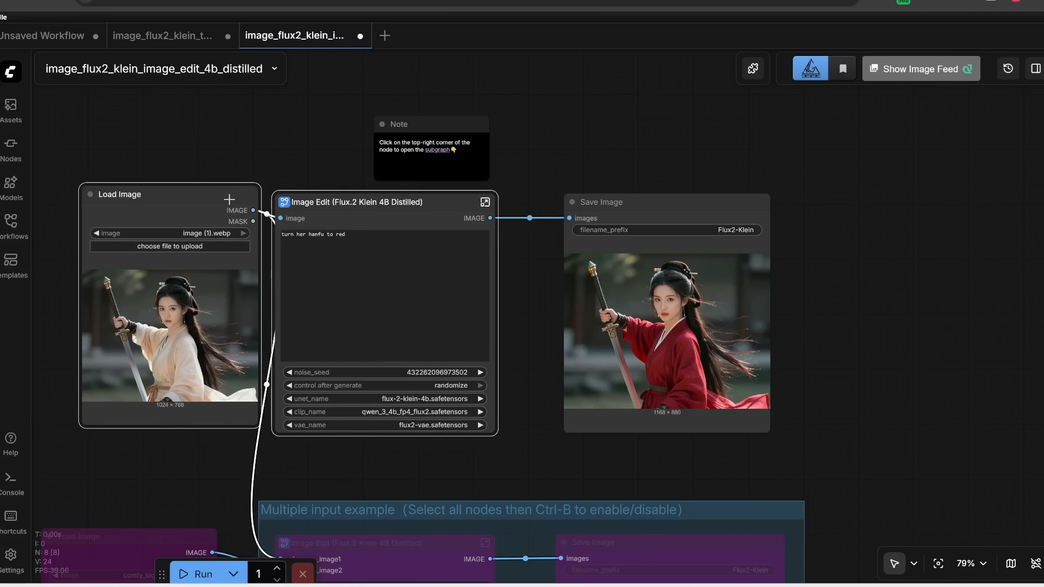
Step: Open the Image Edit subgraph and set the ImageScaleToTotalPixels node's megapixels to 4
click(485, 201)
scroll(312, 433, up, 1)
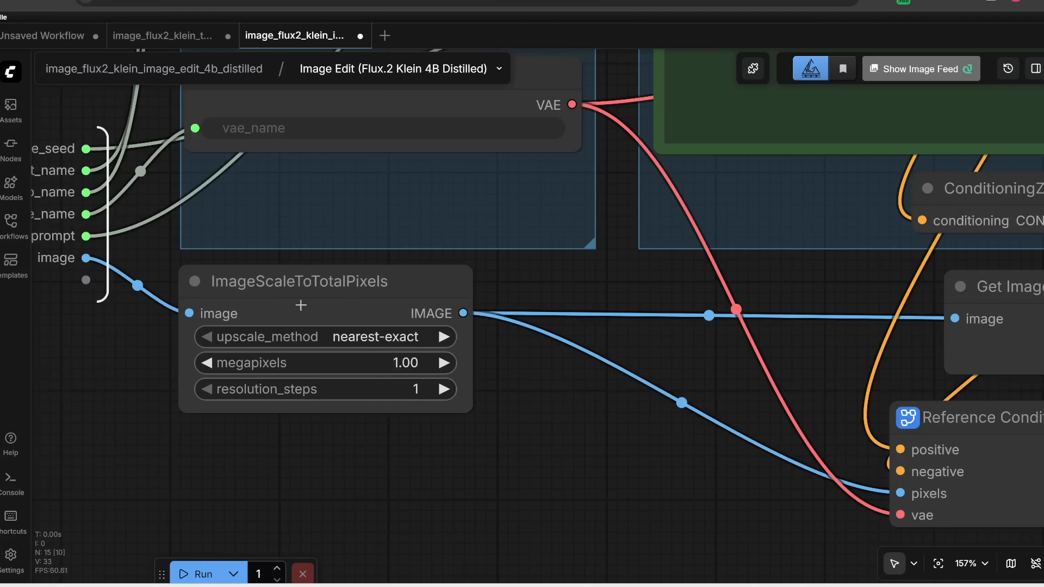
scroll(383, 407, down, 3)
scroll(382, 407, up, 1)
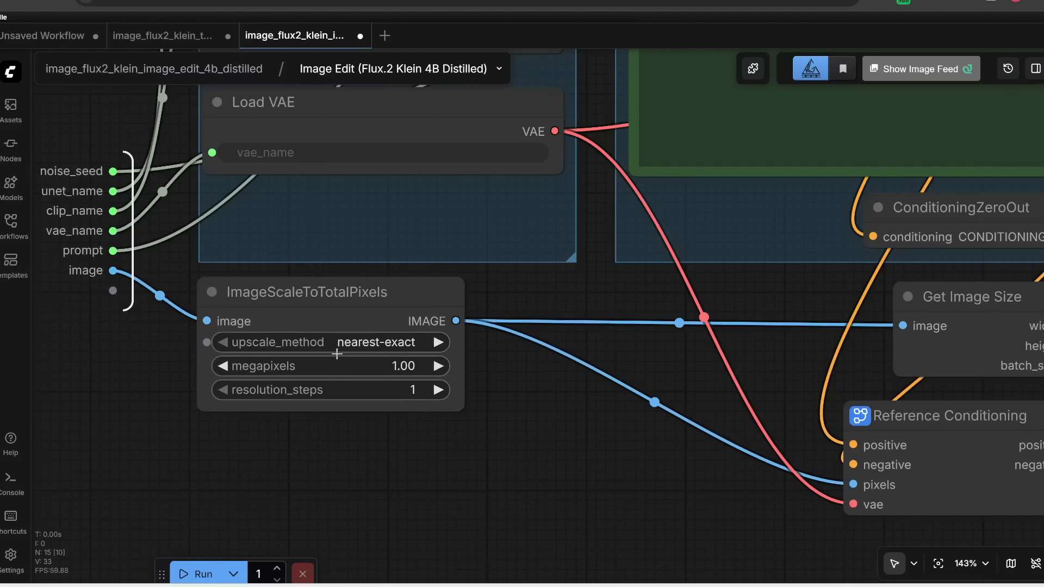
click(397, 366)
text(4)
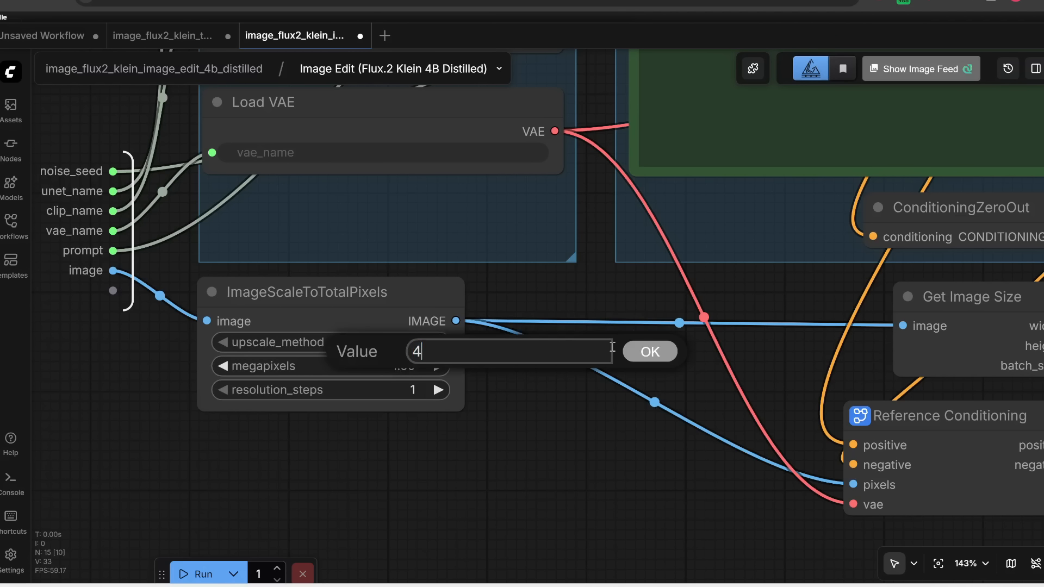
click(665, 353)
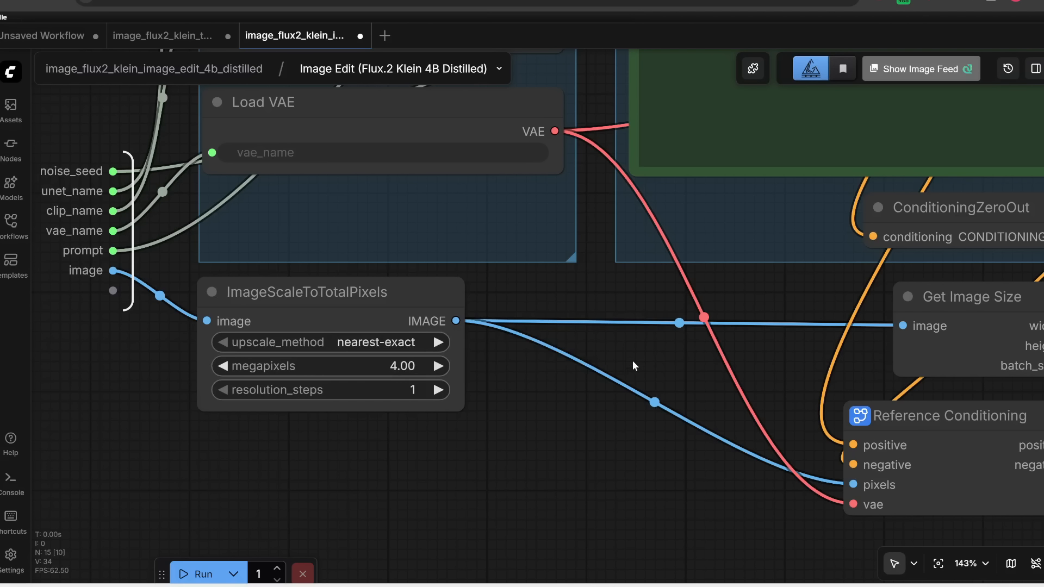
Step: Bypass the ImageScaleToTotalPixels node and return to the main workflow
scroll(586, 423, down, 2)
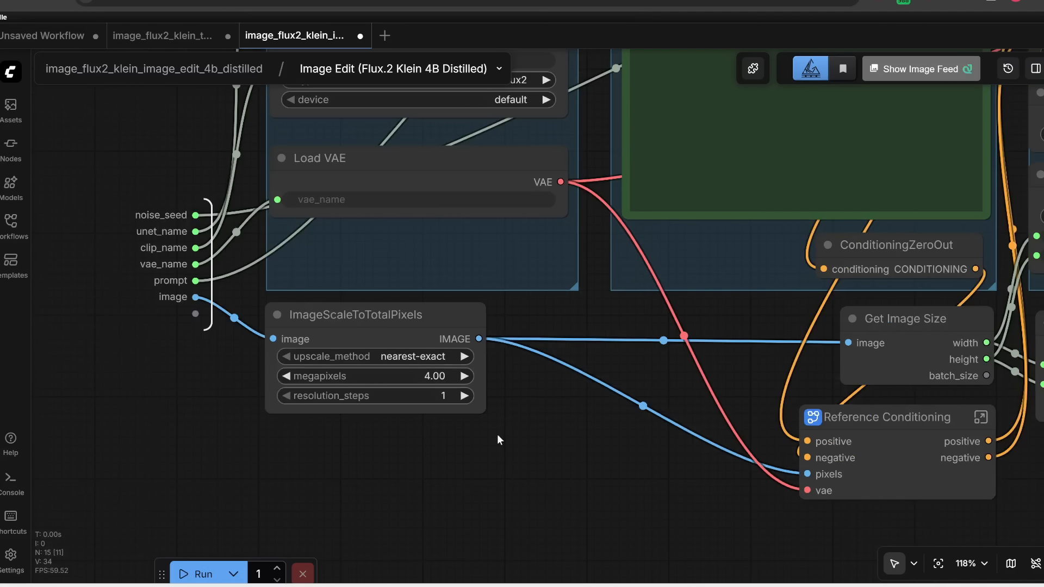
click(376, 311)
key(ctrl+b)
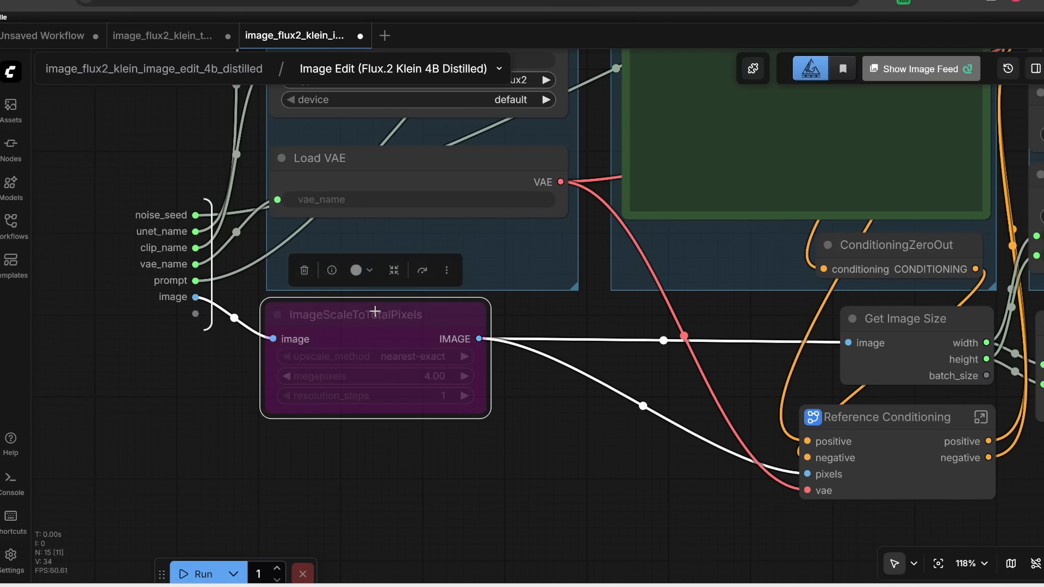
key(Escape)
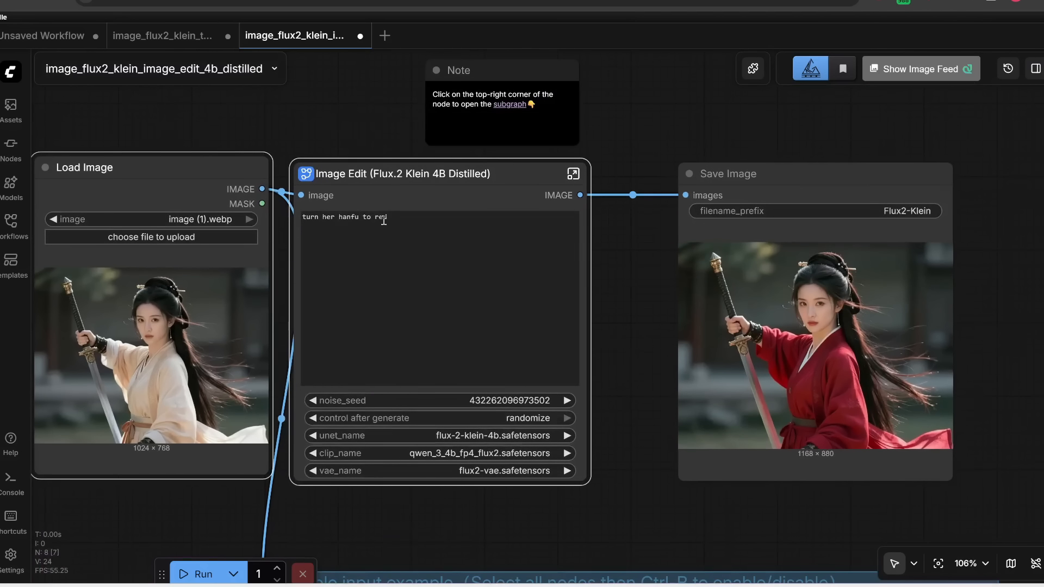
Step: Change the hanfu color in the Image Edit prompt to black and run the workflow
double_click(384, 218)
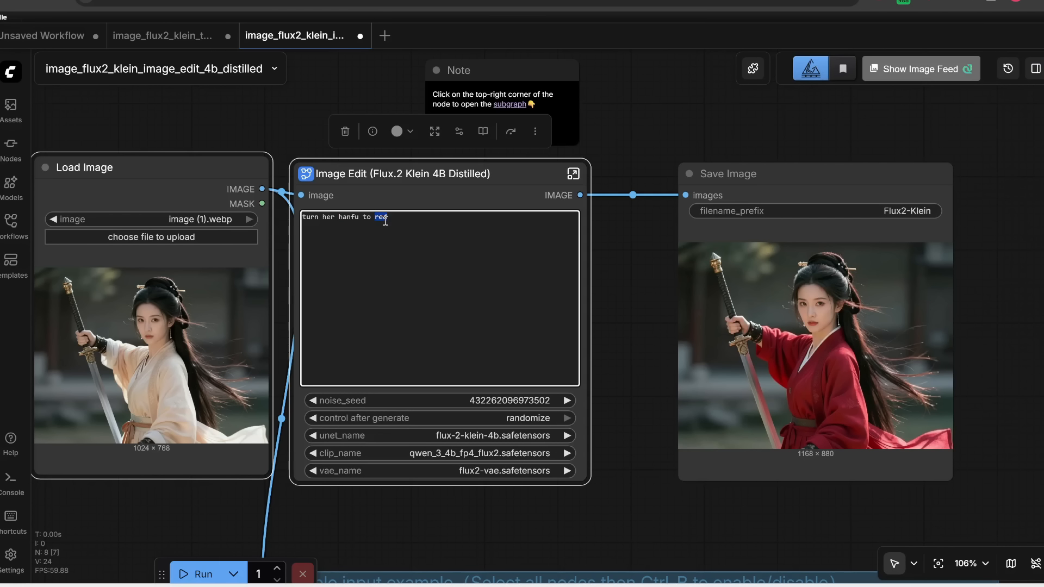
text(black)
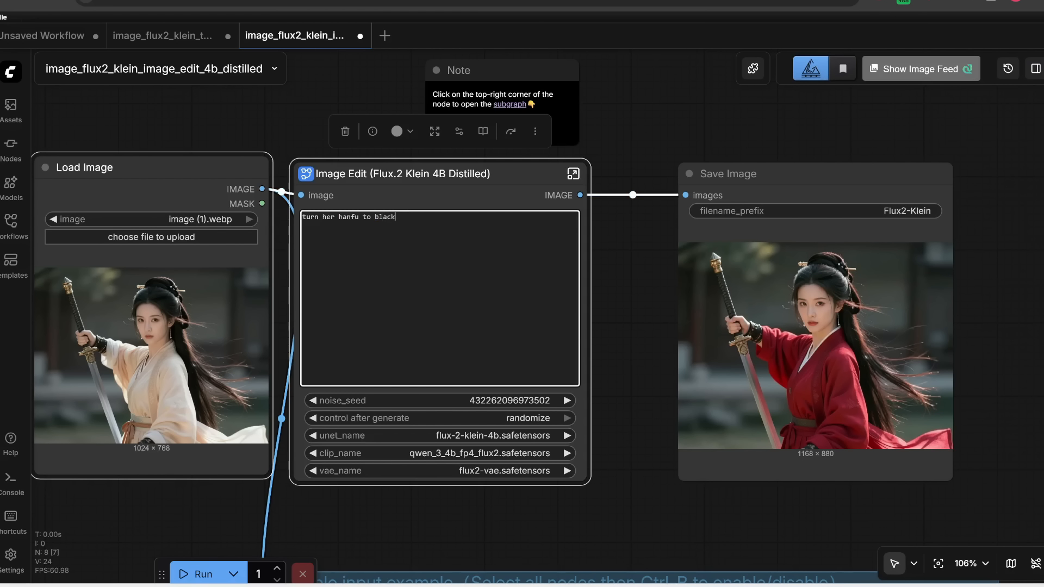
click(196, 574)
scroll(655, 451, down, 1)
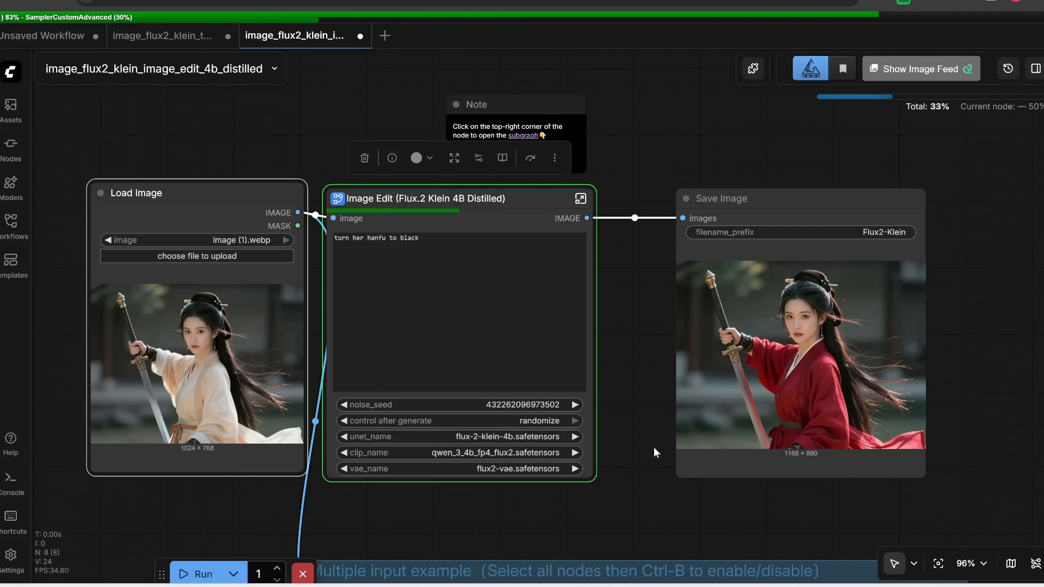
Step: Place the Load Image node beside Save Image to compare both pictures and their dimensions, and undo the node's move
drag(261, 226, 621, 234)
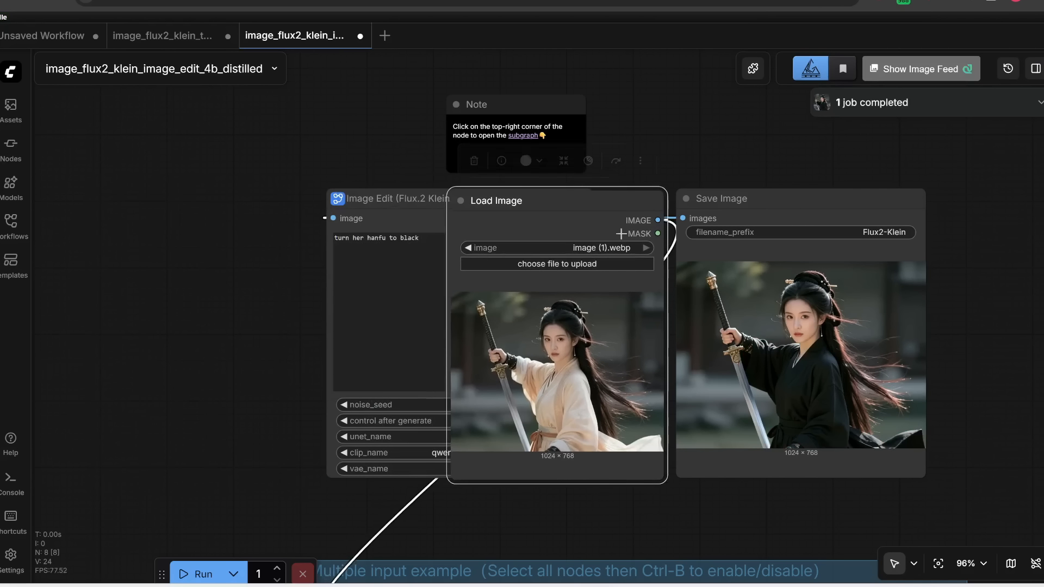
scroll(805, 453, up, 5)
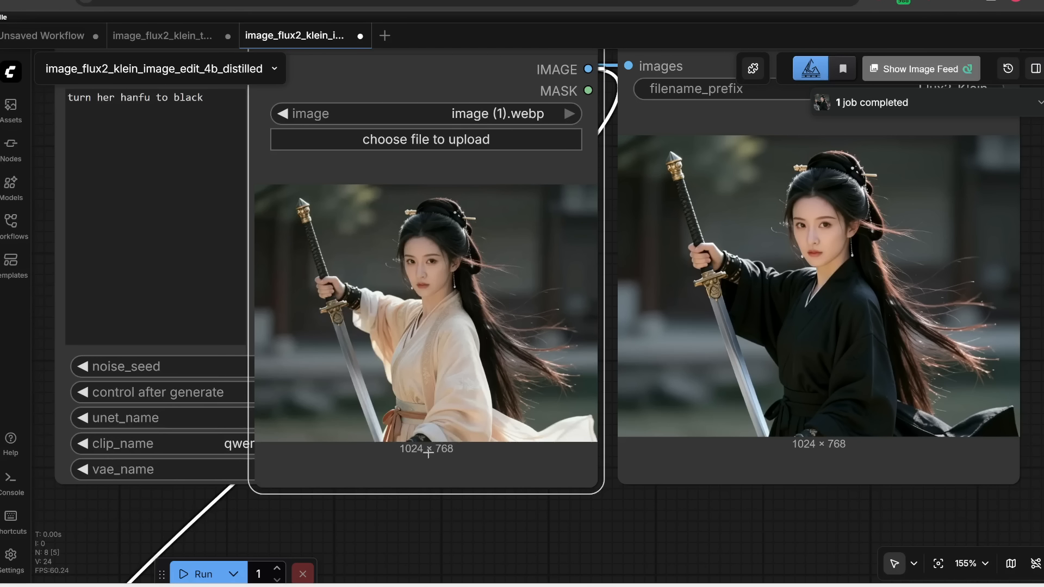
scroll(449, 450, down, 2)
key(ctrl+z)
scroll(697, 204, down, 1)
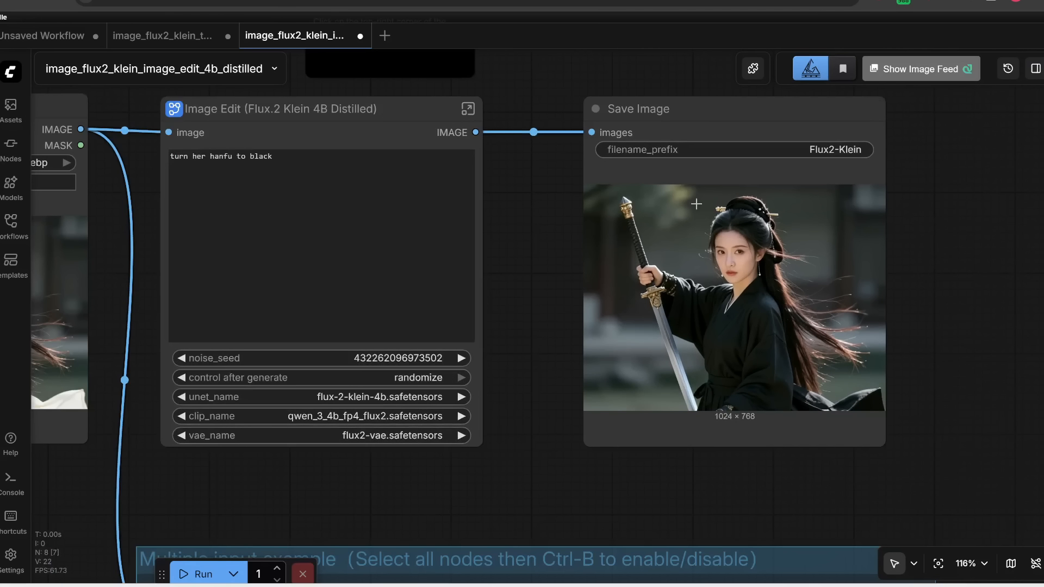
Step: Switch to the output folder in File Explorer and look at the edited image Flux2-Klein_00003_.png
key(alt+Tab)
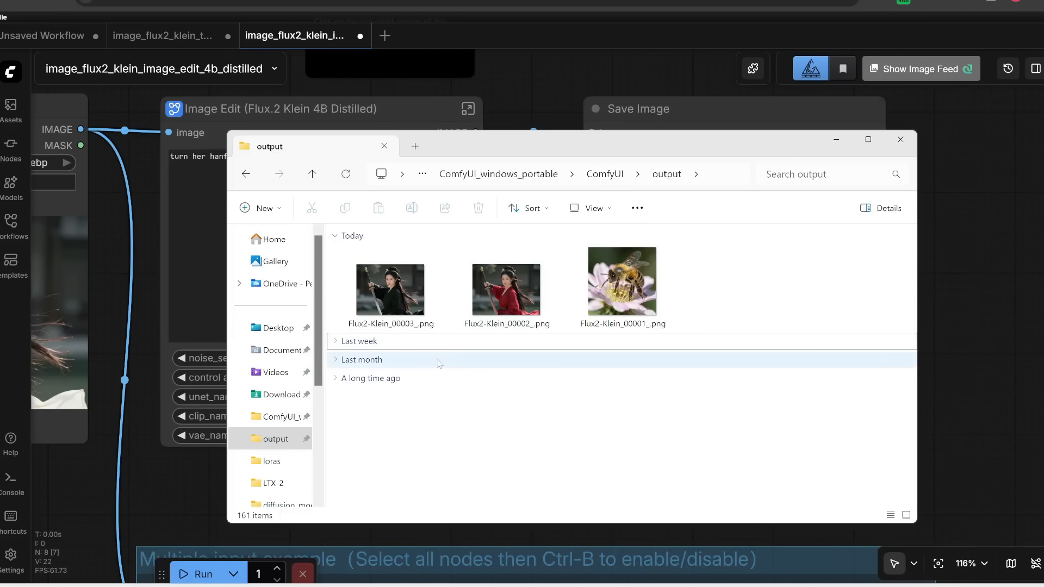
click(382, 290)
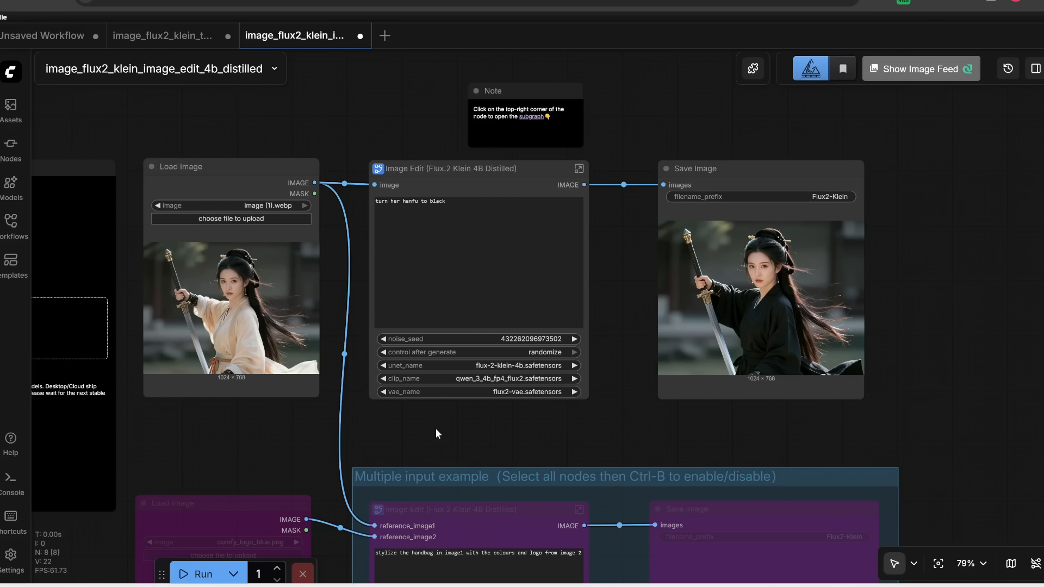
Step: Bypass the single-image Image Edit node together with its Save Image node
scroll(436, 429, down, 1)
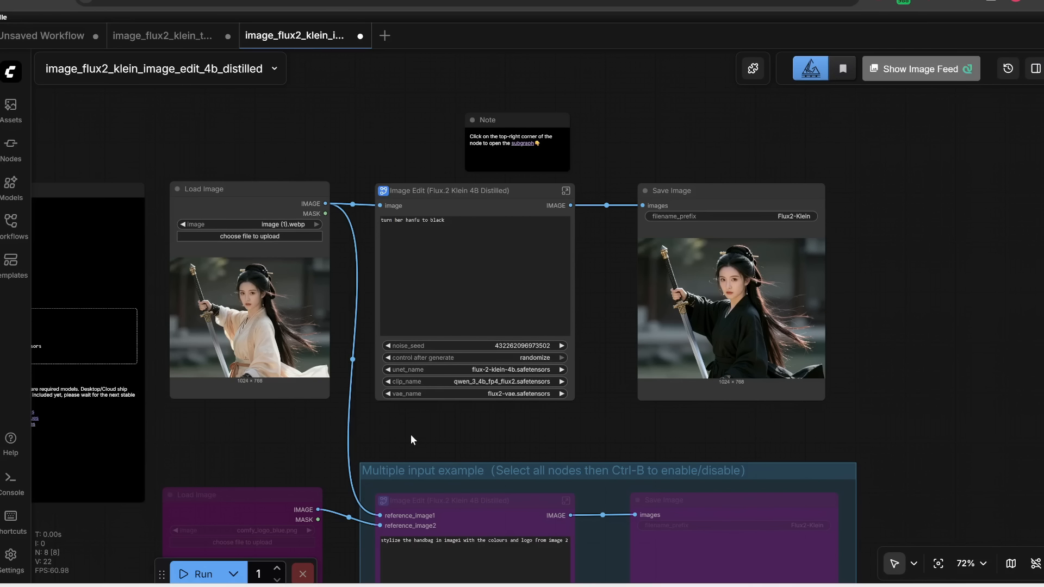
drag(410, 434, 856, 282)
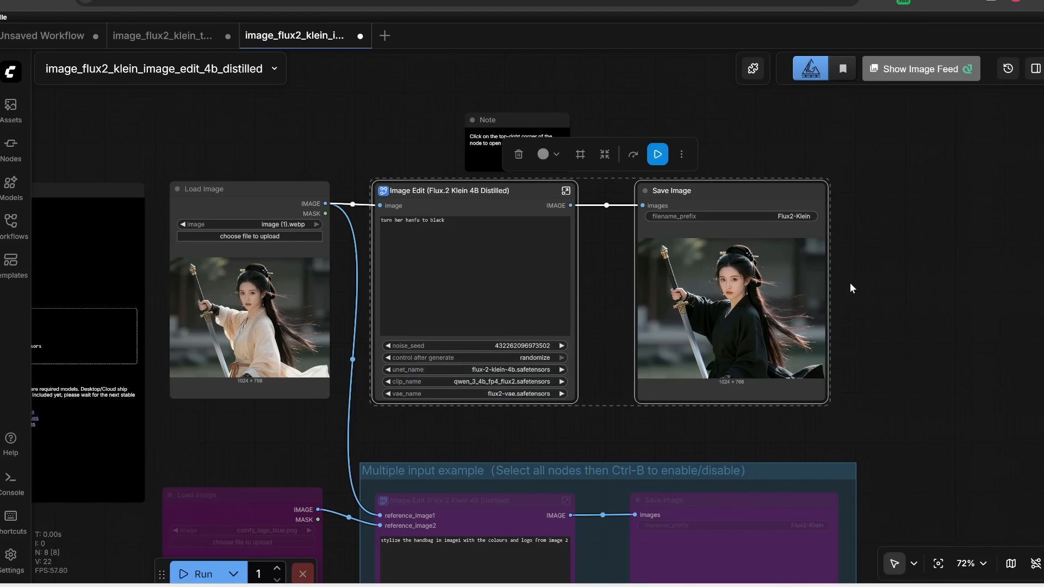
key(ctrl+b)
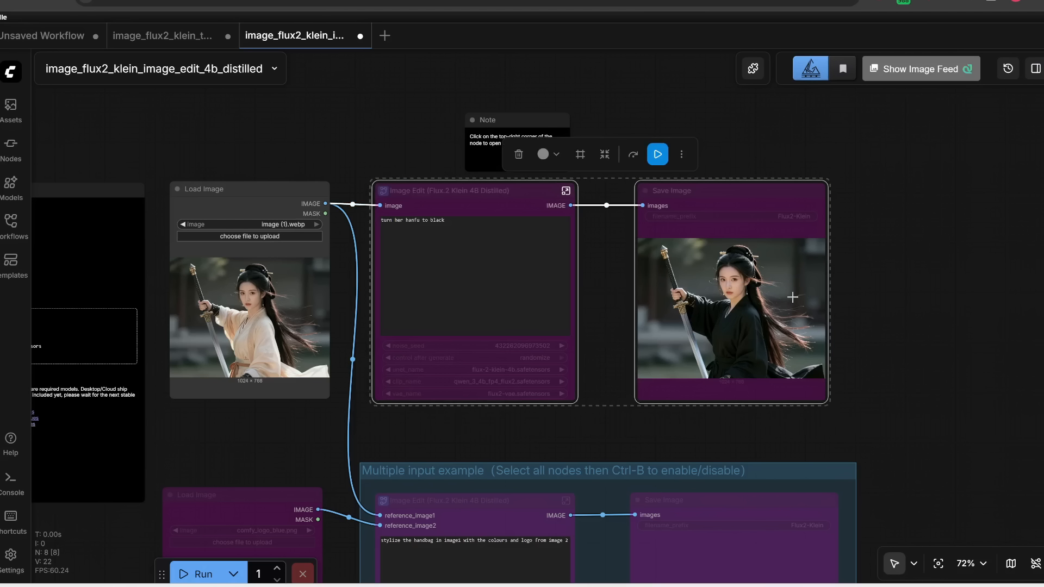
Step: Enable the bypassed Load Image, Image Edit and Save Image nodes of the multiple input example
scroll(869, 373, down, 5)
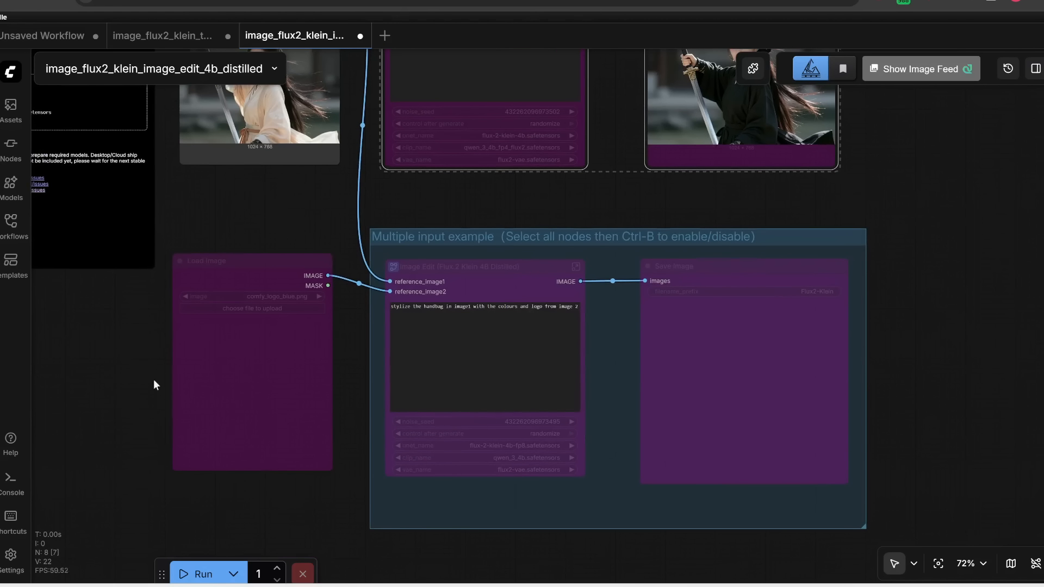
drag(102, 360, 936, 510)
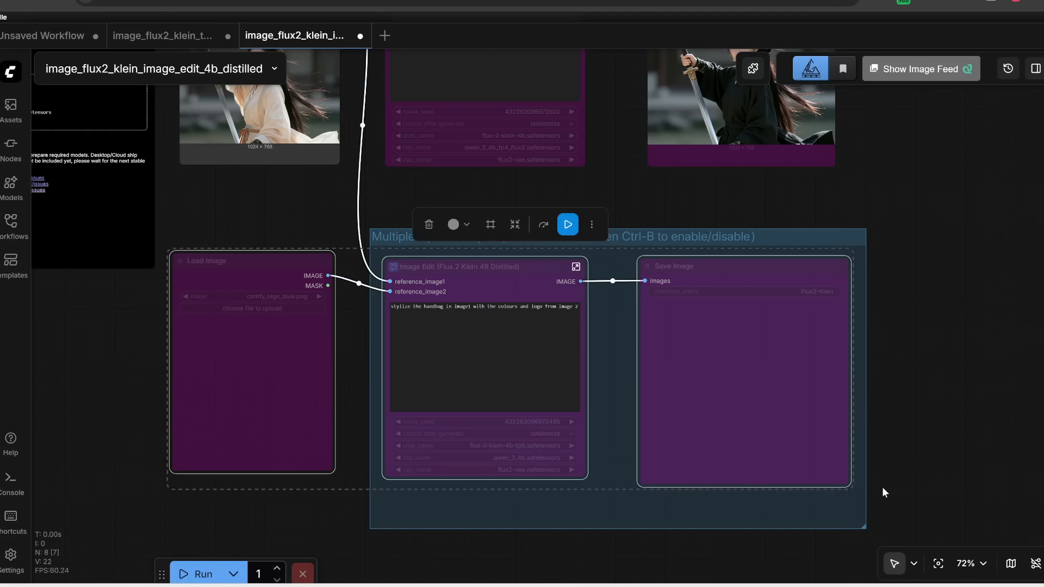
key(ctrl+b)
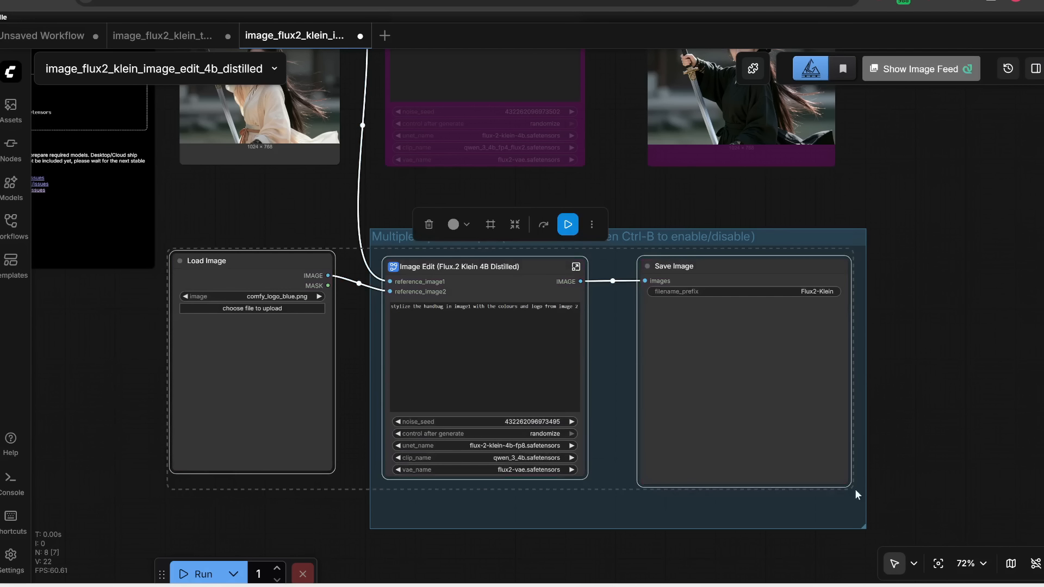
Step: Upload Image_fx (12).png into the Load Image node that feeds reference_image2
click(136, 255)
scroll(222, 253, down, 2)
drag(267, 218, 313, 281)
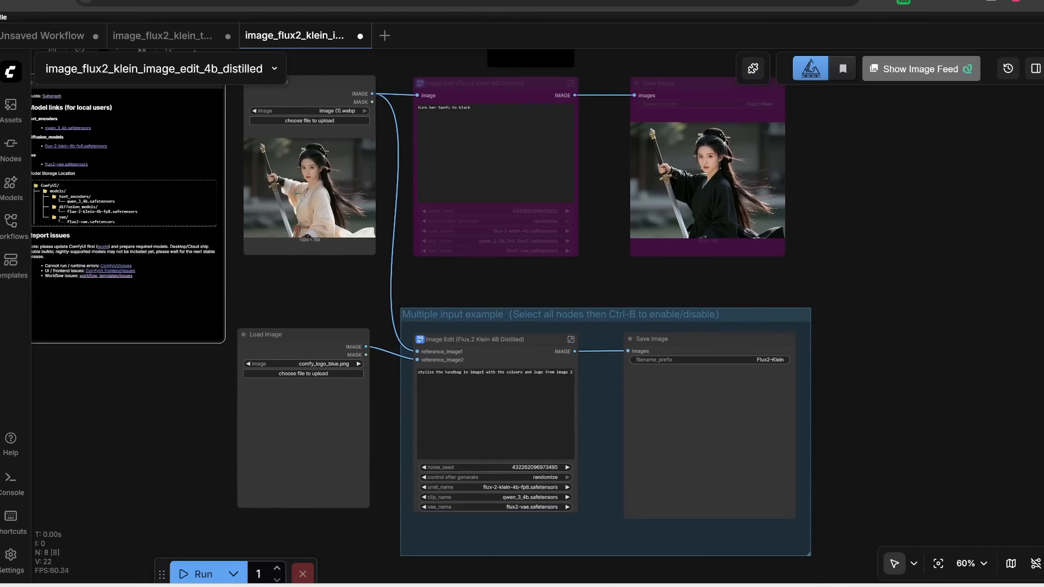
scroll(351, 372, up, 2)
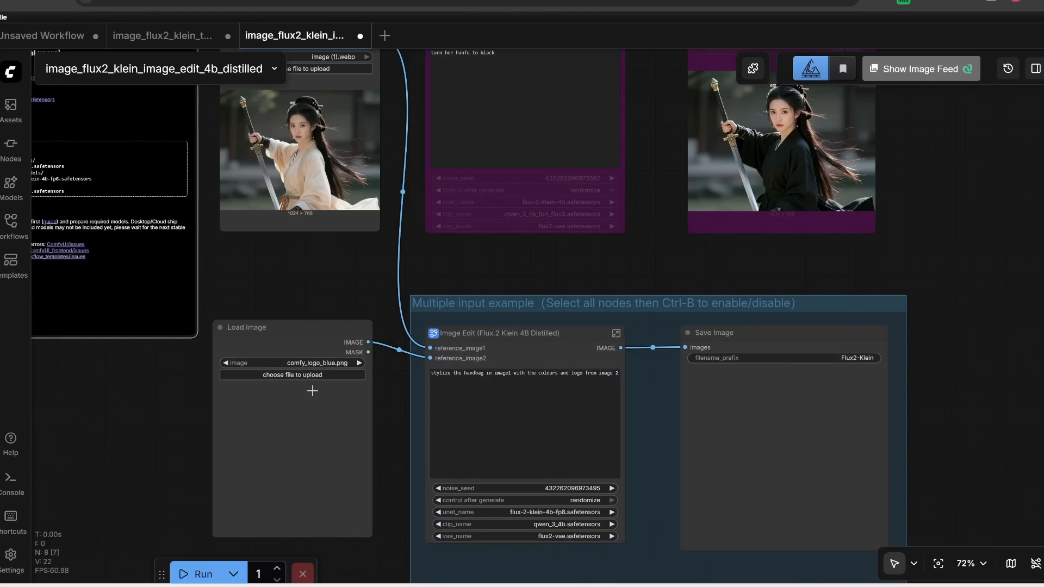
drag(399, 442, 401, 487)
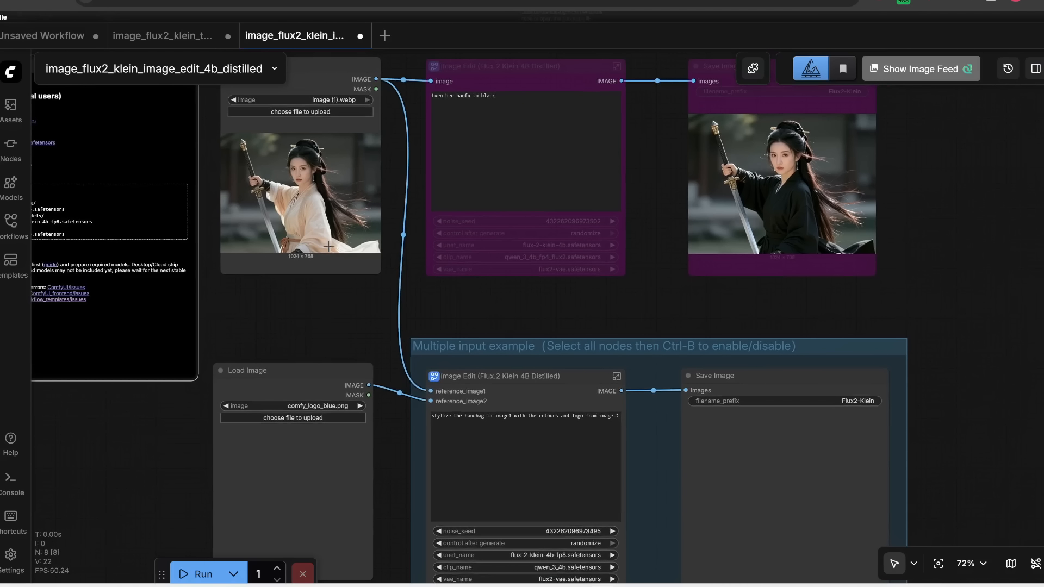
drag(355, 258, 369, 187)
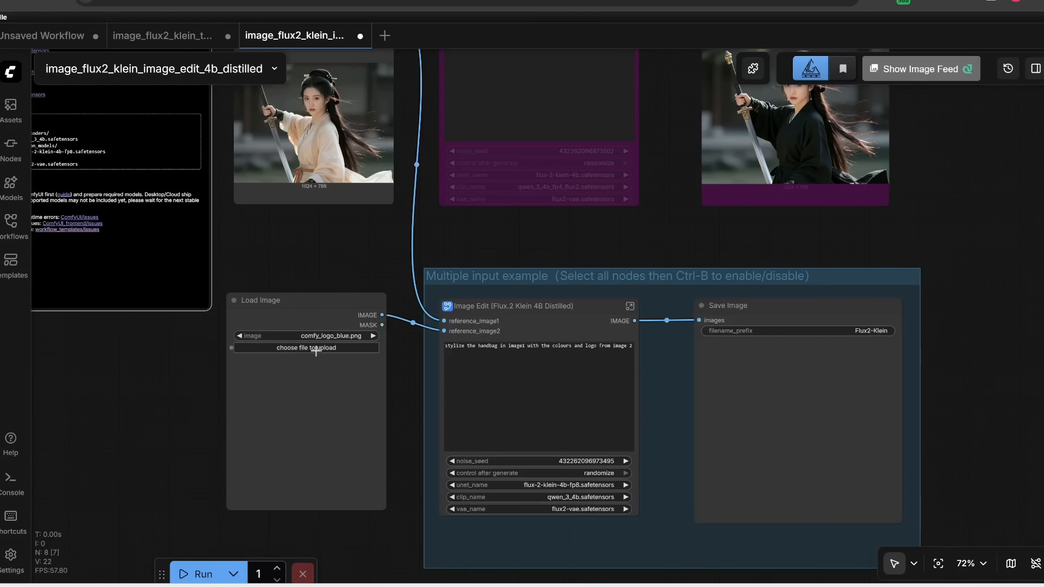
click(317, 348)
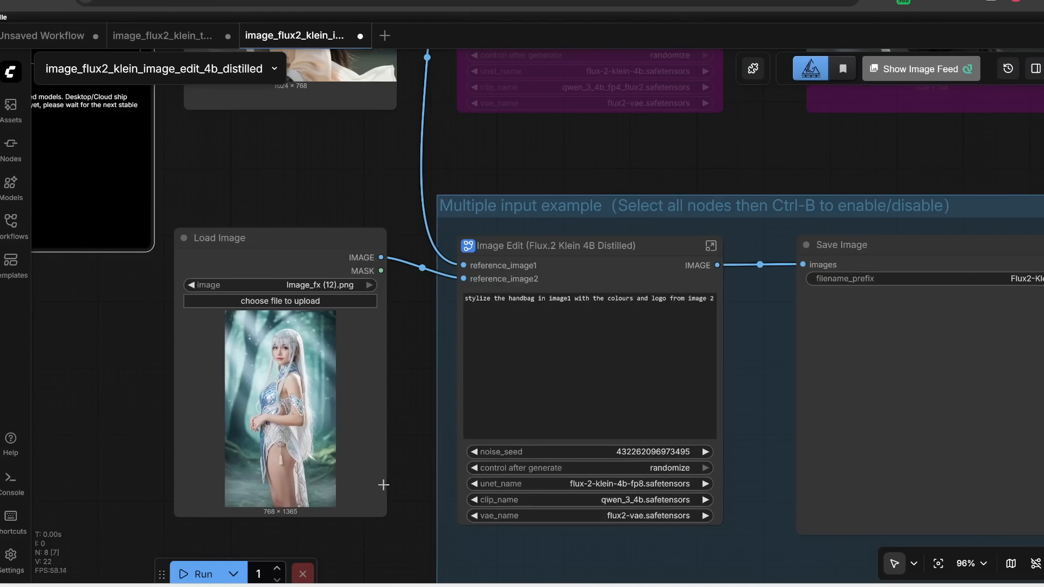
Step: Set the two-image Image Edit prompt to "the person in image1 and the person in image2 are having dinner at a fancy restaurant"
drag(479, 275, 479, 355)
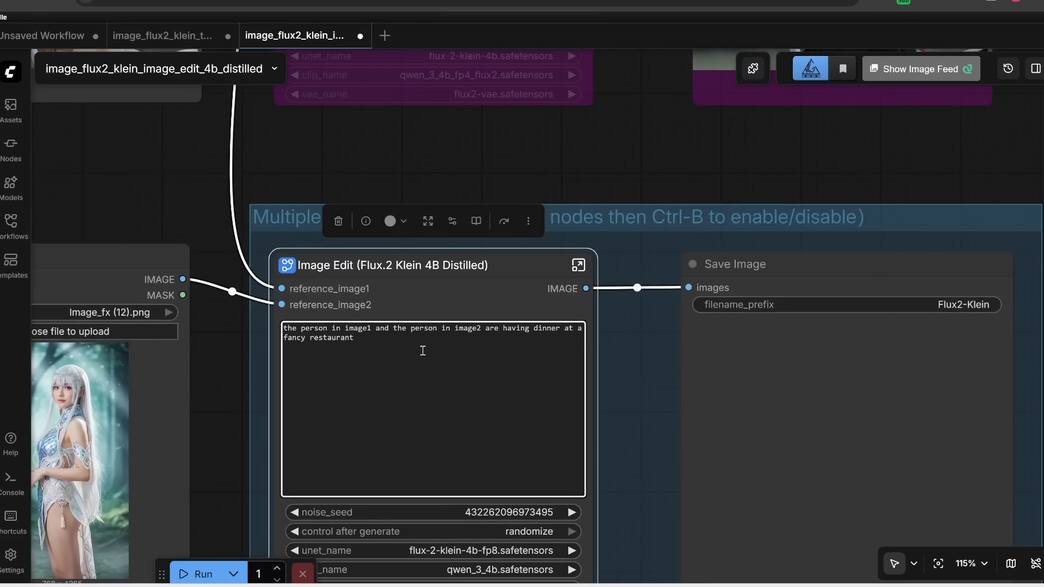
scroll(504, 374, down, 2)
scroll(543, 443, up, 4)
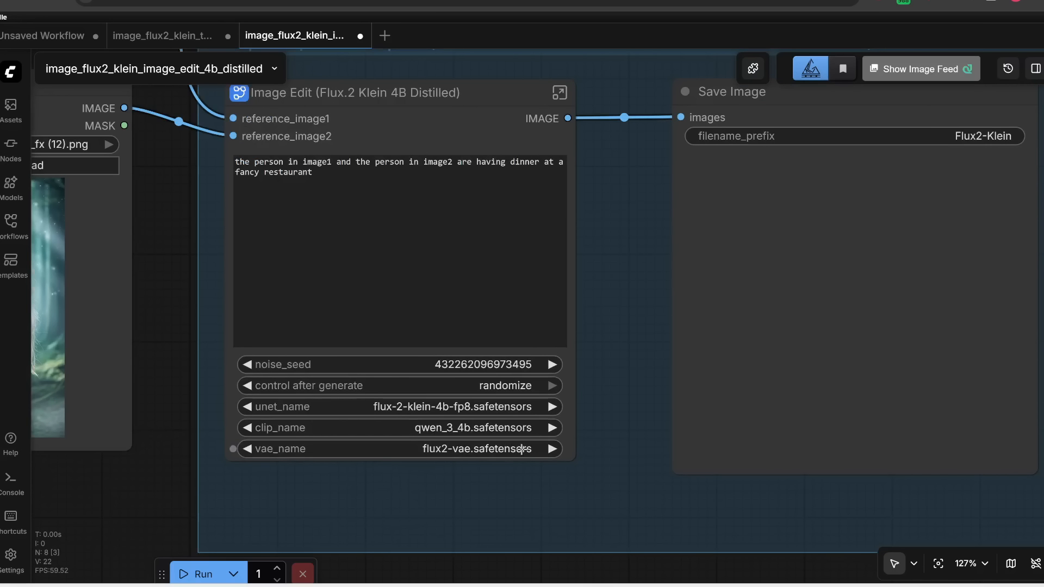
Step: Set the two-image Image Edit node's unet to flux-2-klein-4b.safetensors, clip to qwen_3_4b_fp4_flux2.safetensors and vae to flux2-vae.safetensors
click(500, 407)
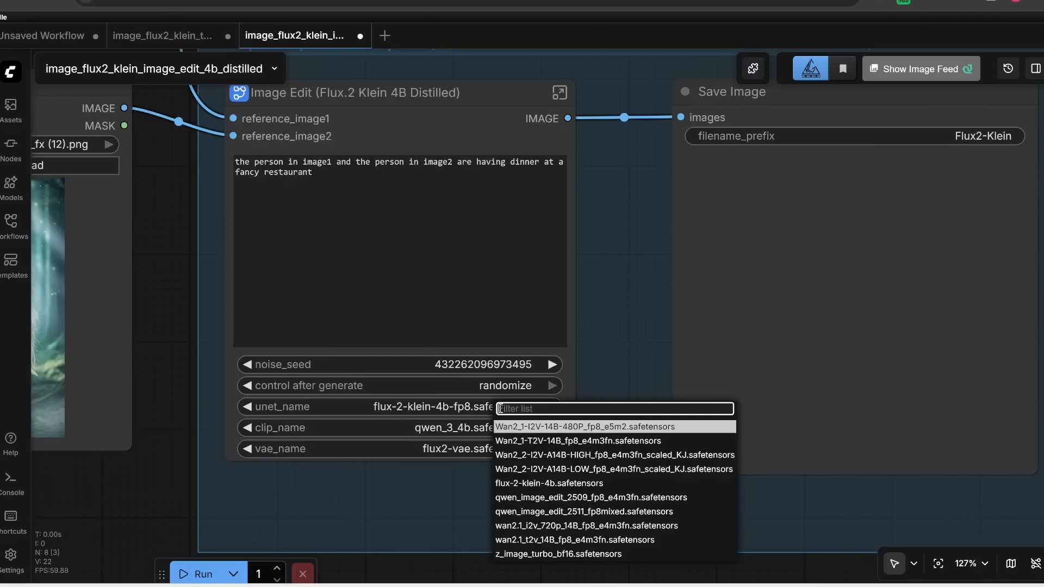
click(557, 484)
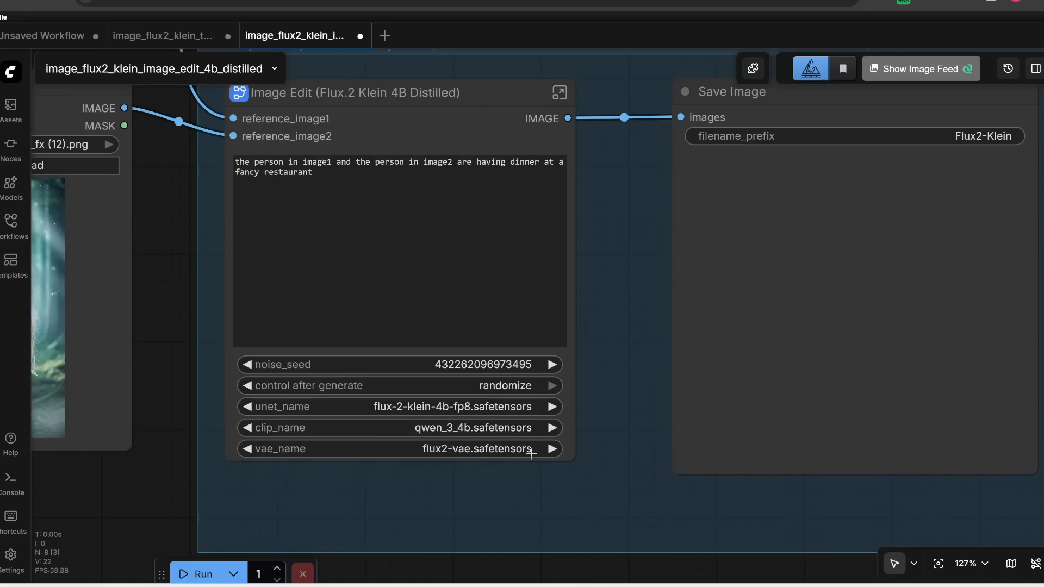
click(476, 431)
click(534, 513)
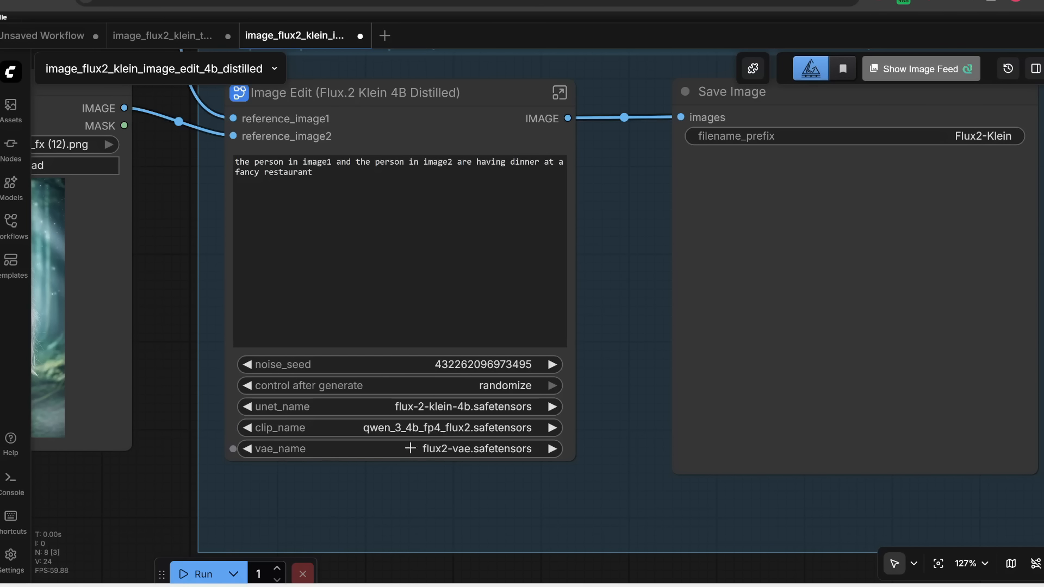
click(445, 450)
click(479, 460)
Step: Examine in the two-image Image Edit subgraph how both references are scaled and conditioned and which one sets the latent size, and return to the main workflow
scroll(428, 302, down, 1)
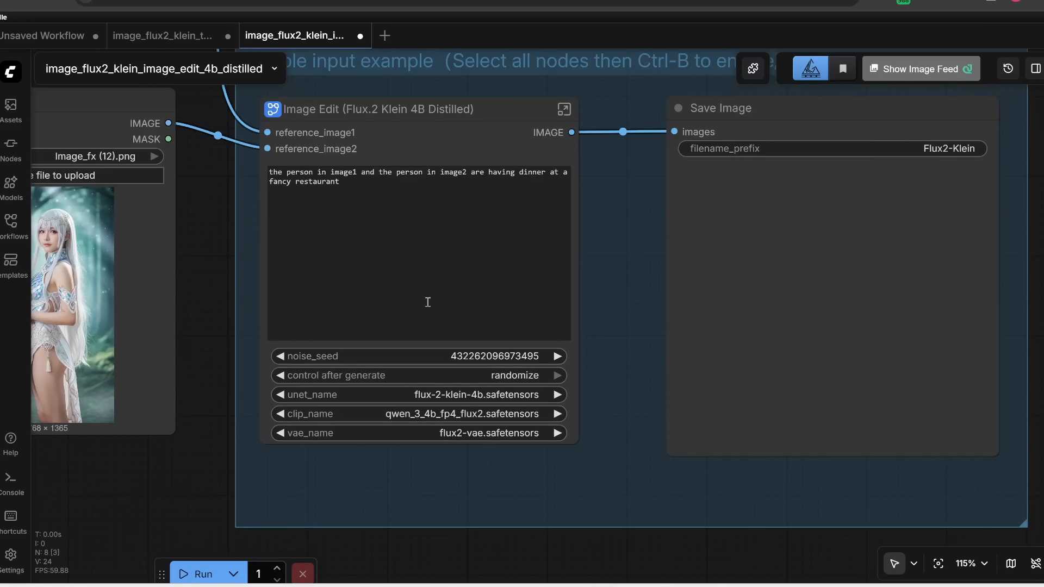
click(565, 109)
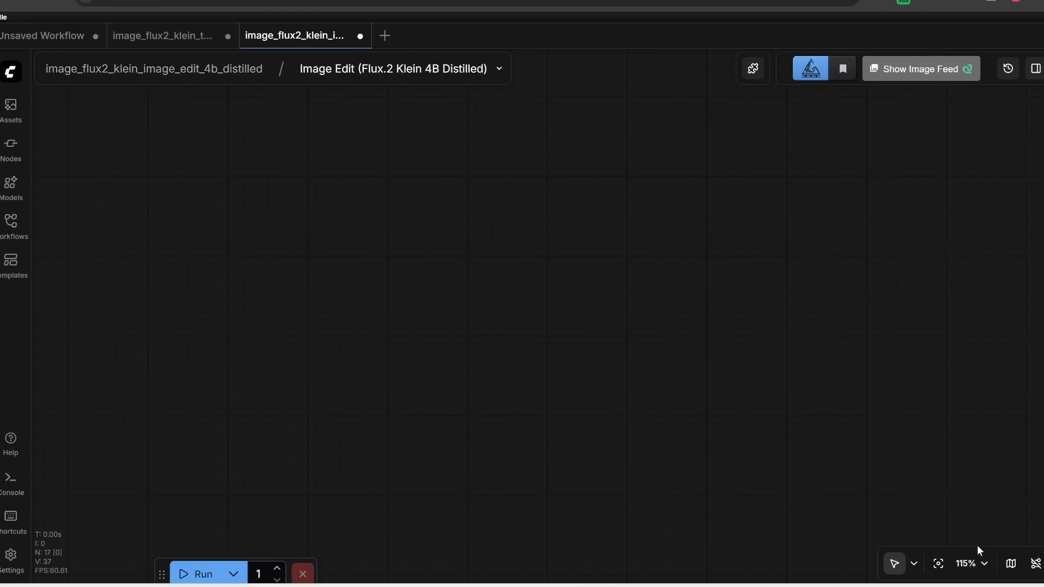
click(938, 565)
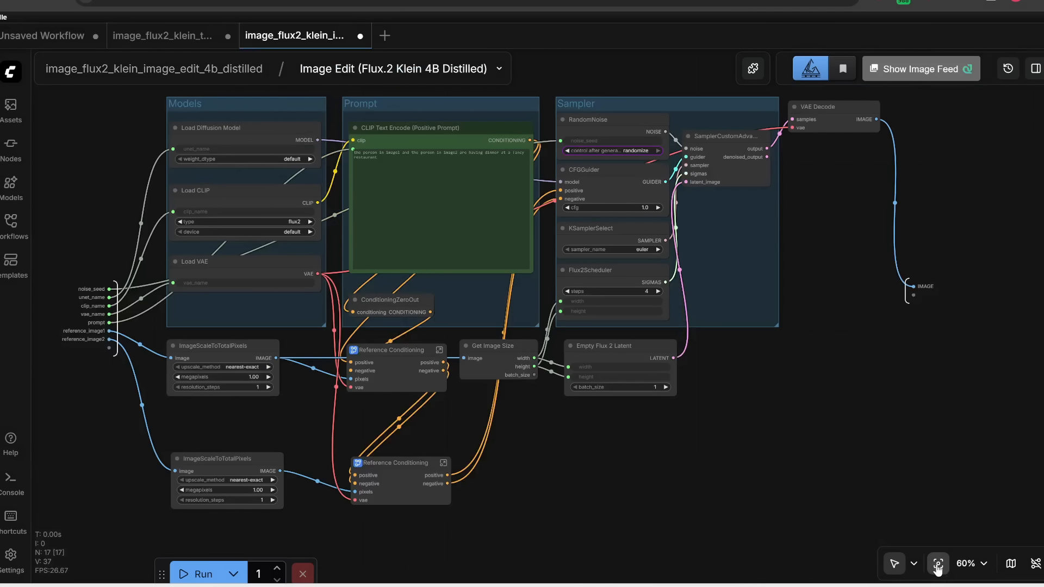
scroll(263, 424, up, 1)
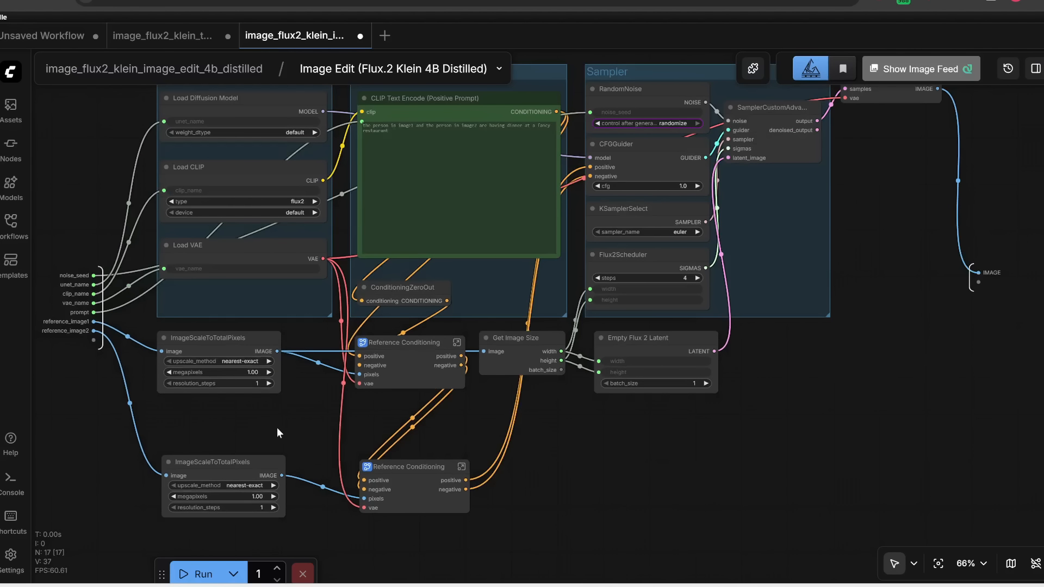
scroll(256, 424, up, 3)
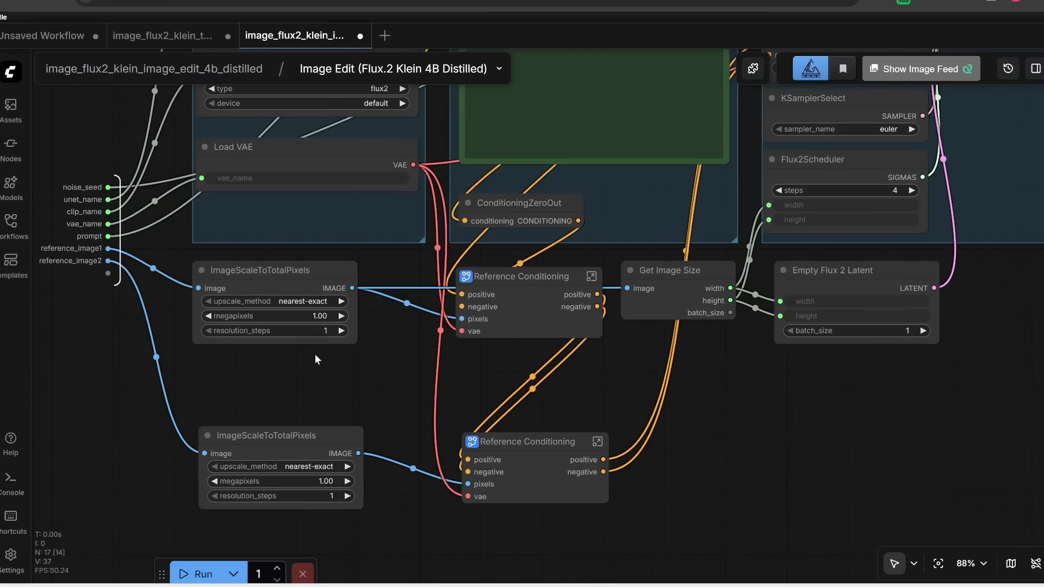
scroll(338, 390, up, 2)
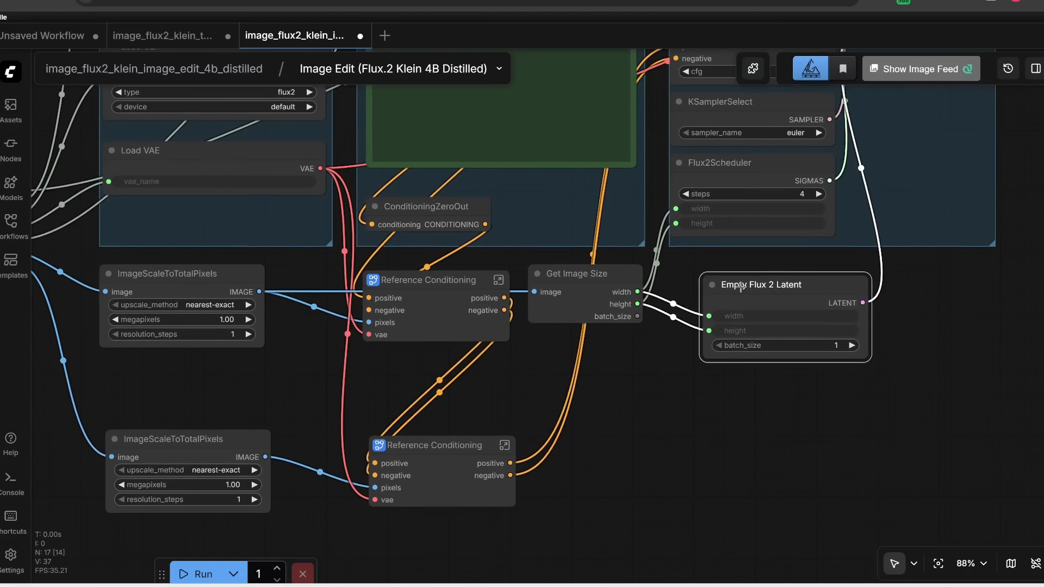
drag(741, 286, 741, 283)
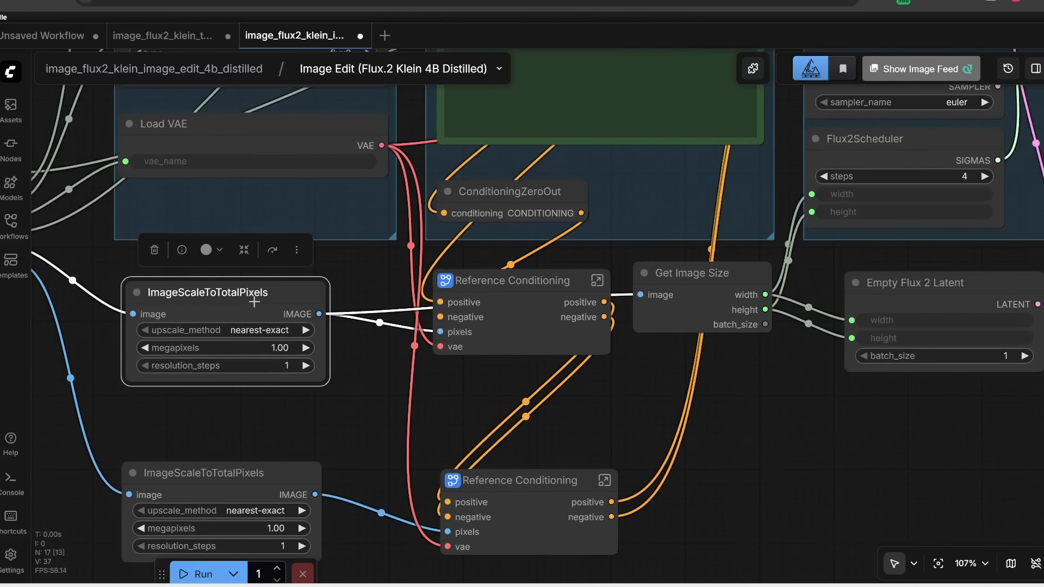
mouse_move(256, 298)
mouse_down()
mouse_move(271, 293)
mouse_move(246, 289)
mouse_up()
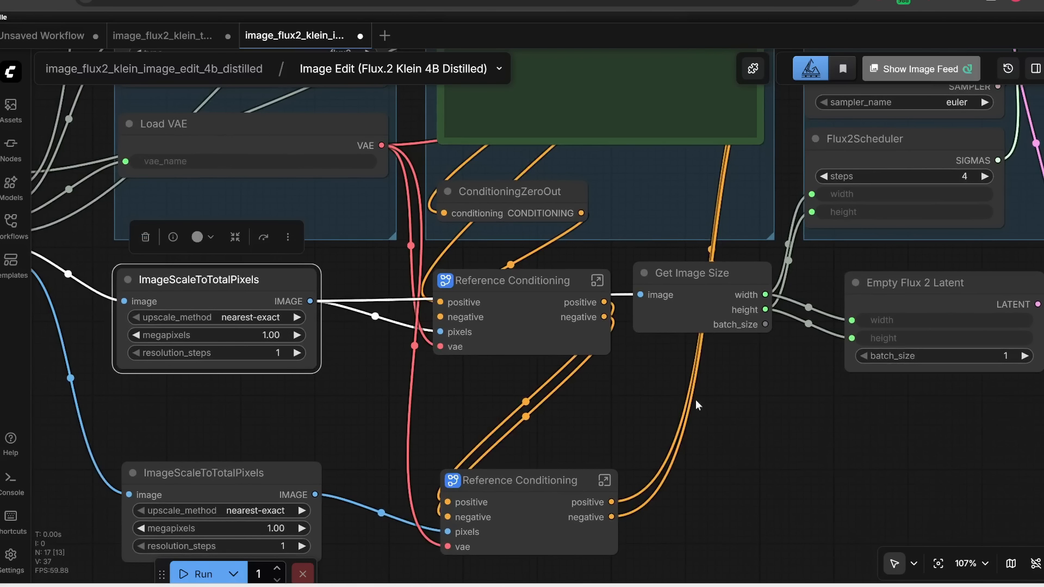
drag(847, 435, 510, 426)
mouse_move(586, 279)
mouse_down()
mouse_move(560, 288)
mouse_move(589, 282)
mouse_move(576, 280)
mouse_up()
click(210, 71)
Step: Move the Load Image node holding image (1).webp down, closer to the Load Image node for reference_image2
scroll(462, 274, down, 5)
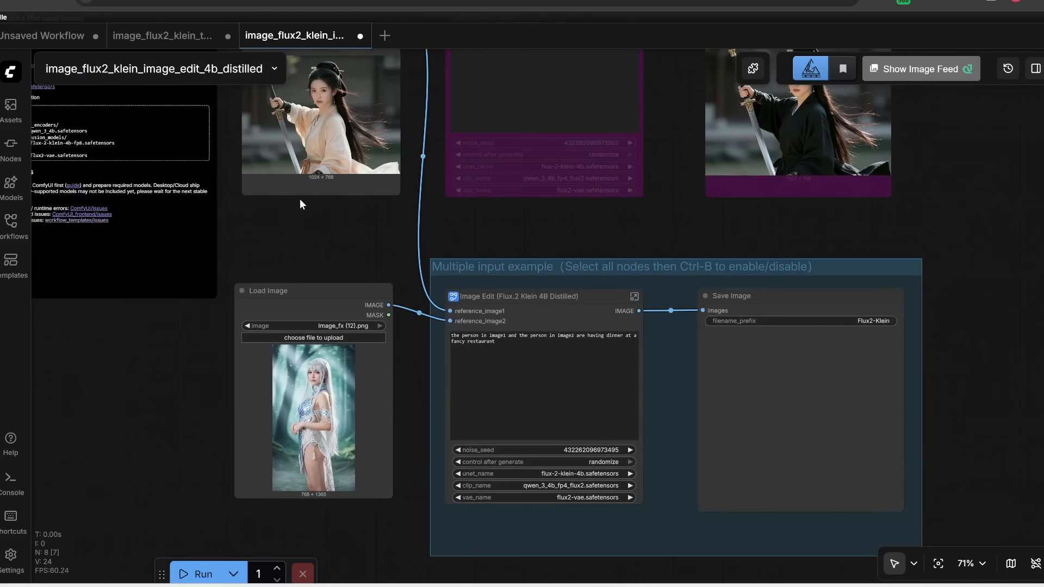
scroll(313, 221, down, 2)
drag(316, 224, 288, 280)
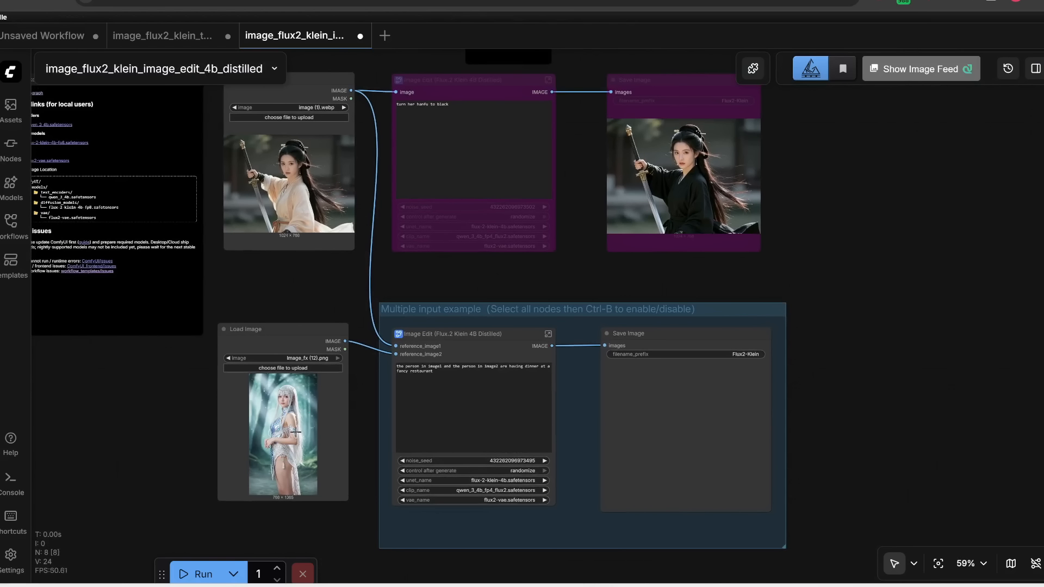
drag(281, 245, 272, 278)
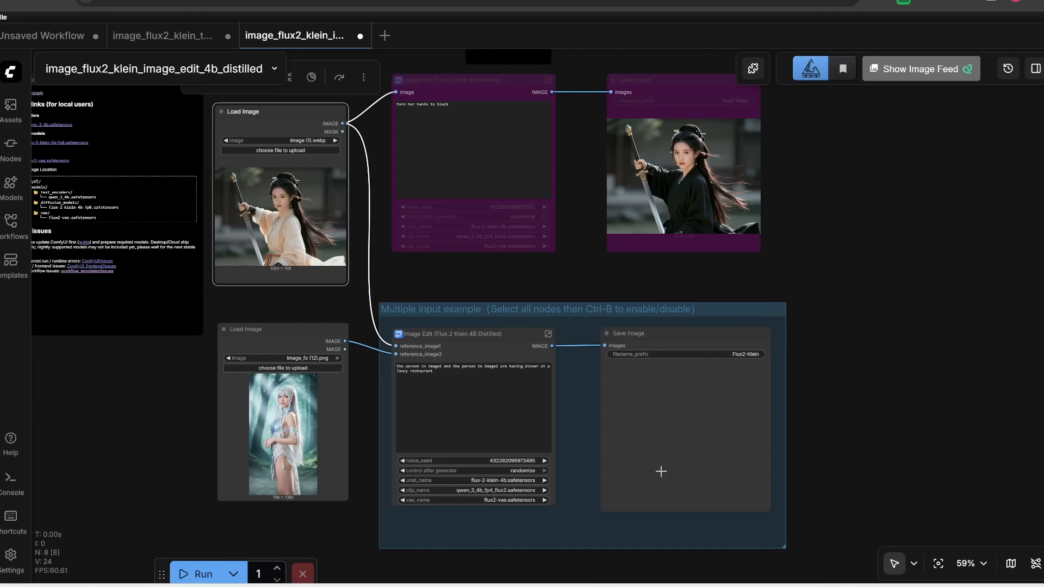
Step: In the two-image Image Edit subgraph, delete the width and height links from Get Image Size to Empty Flux 2 Latent
click(549, 334)
click(490, 297)
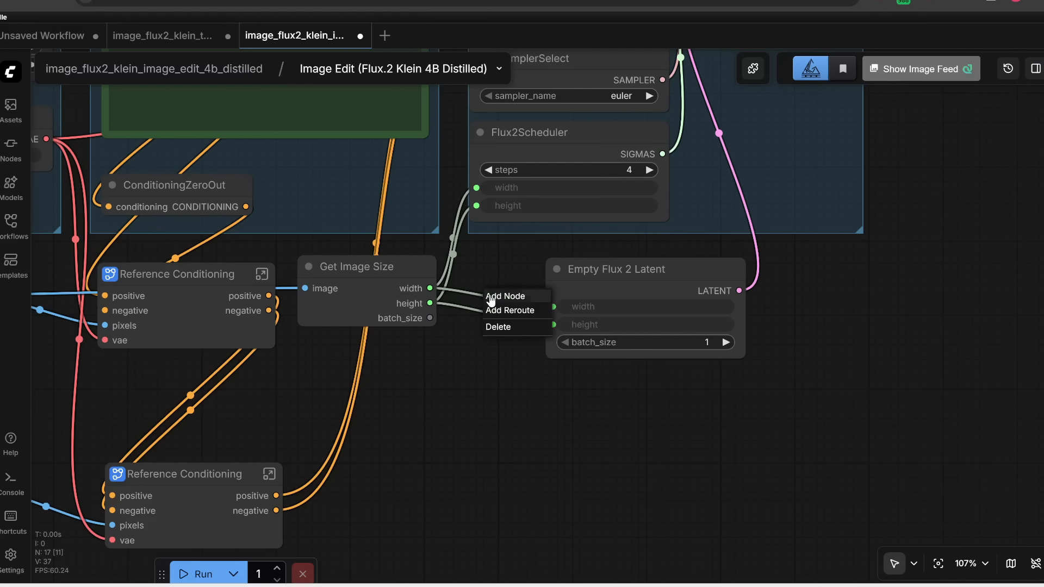
click(497, 330)
click(492, 314)
click(499, 348)
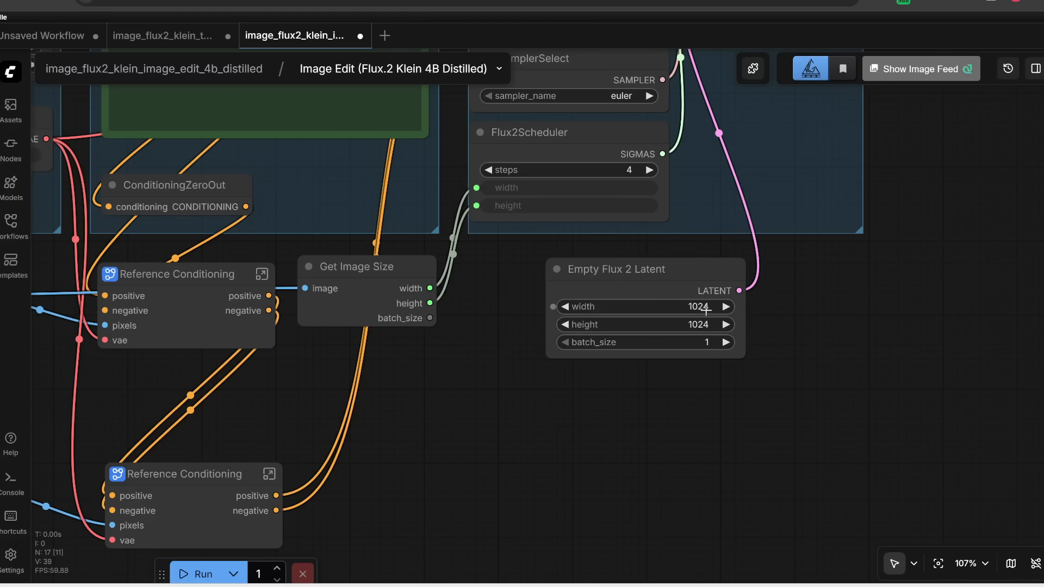
Step: Set the Empty Flux 2 Latent to width 1280 and height 720, move the node nearer to Get Image Size, and return to the main workflow
click(698, 307)
text(1280)
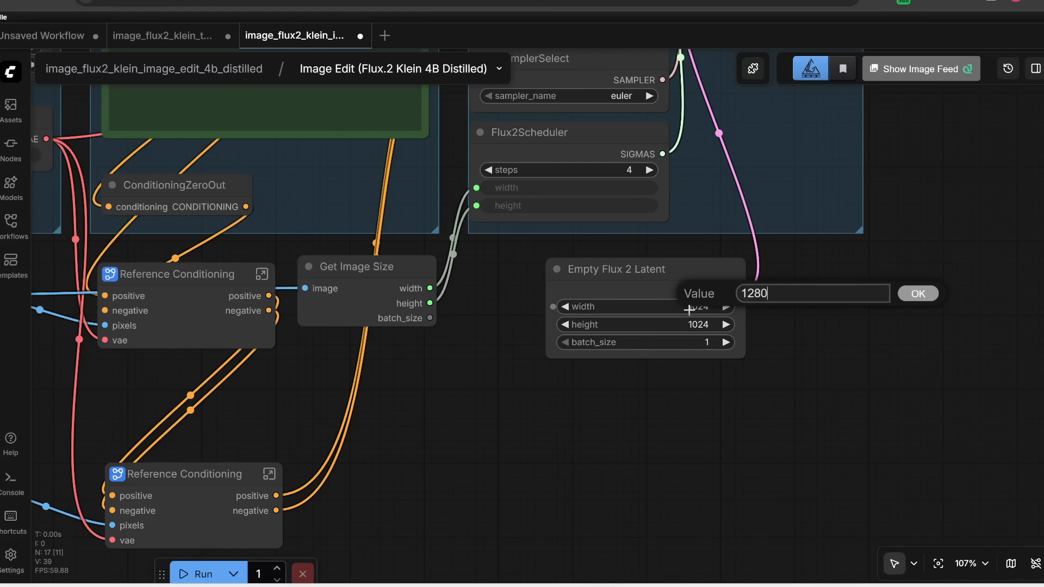
key(Return)
click(696, 325)
text(720)
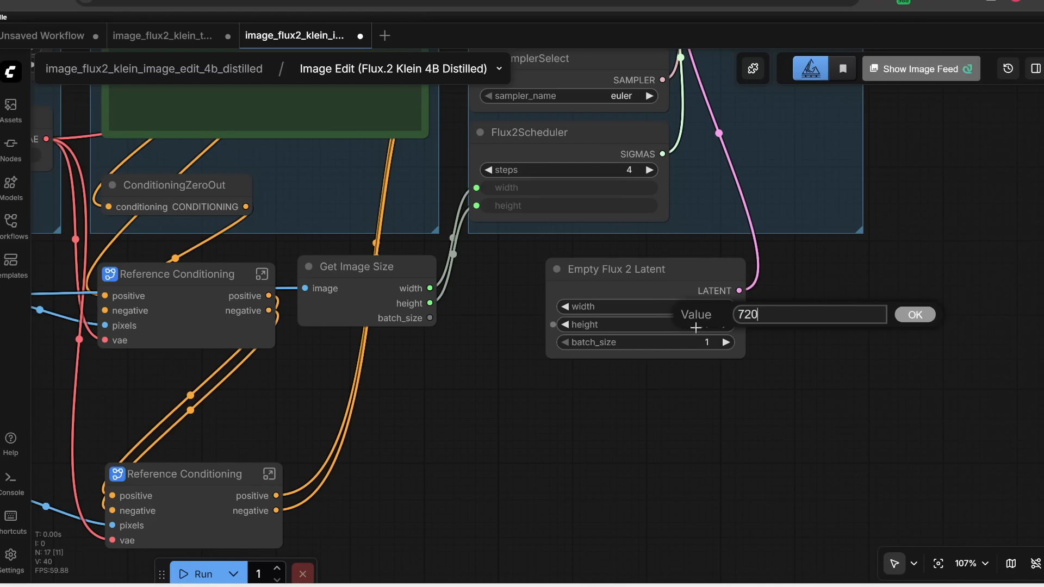
key(Return)
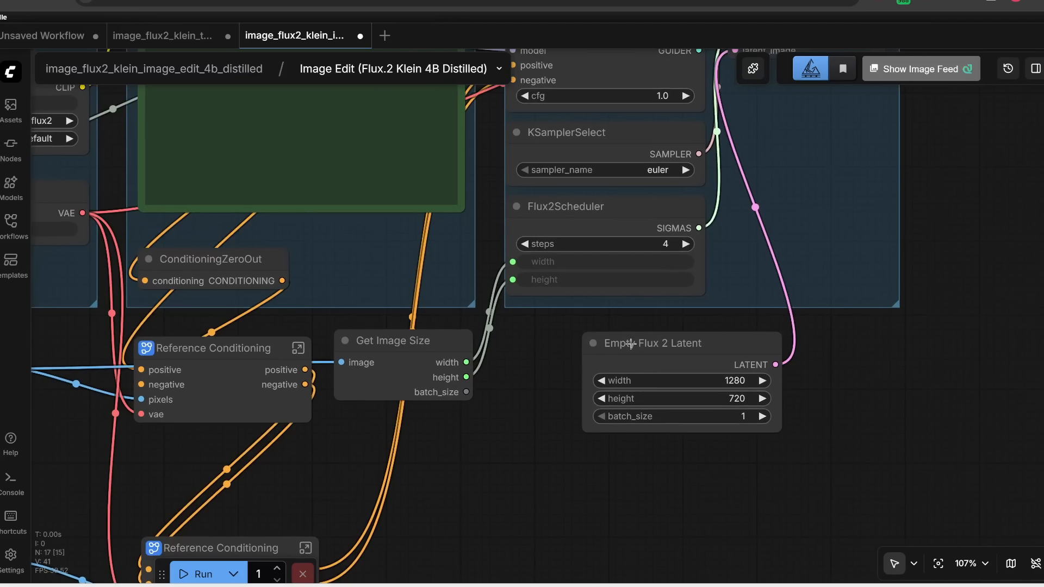
drag(631, 343, 586, 362)
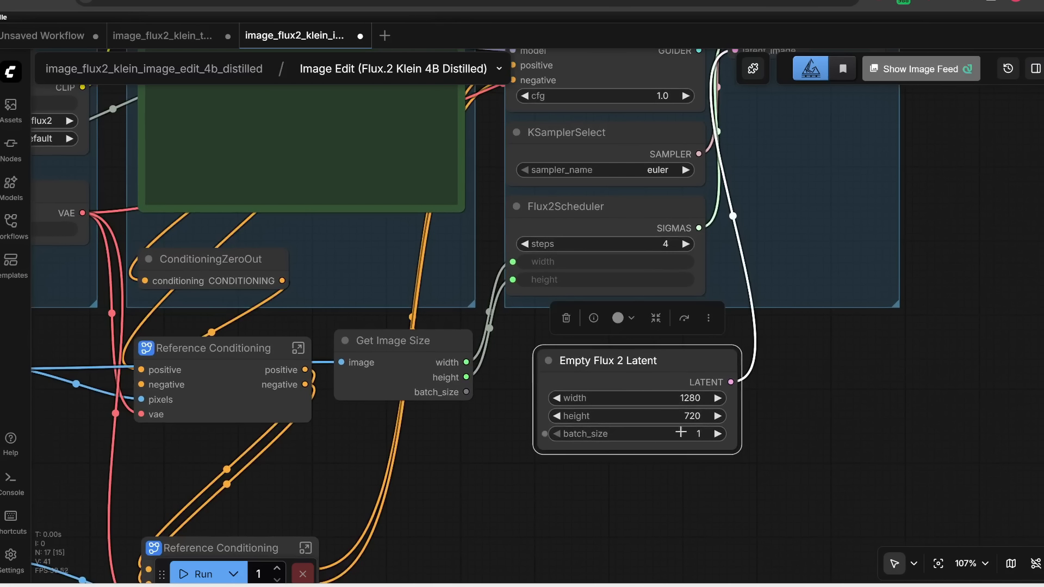
click(198, 70)
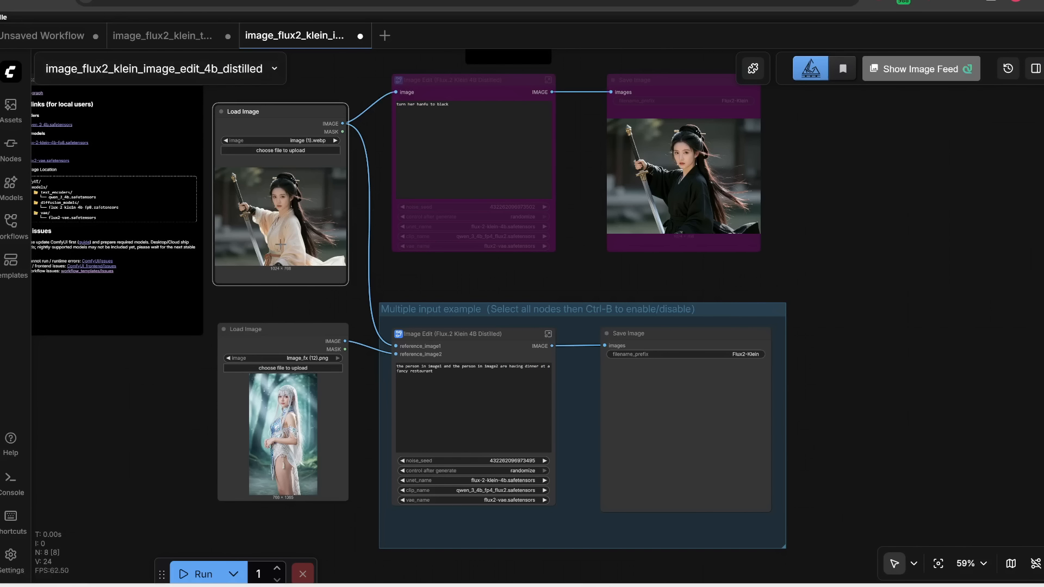
Step: Examine the sampler, scheduler and latent connections in the two-image Image Edit subgraph, and go back to the main workflow
click(548, 334)
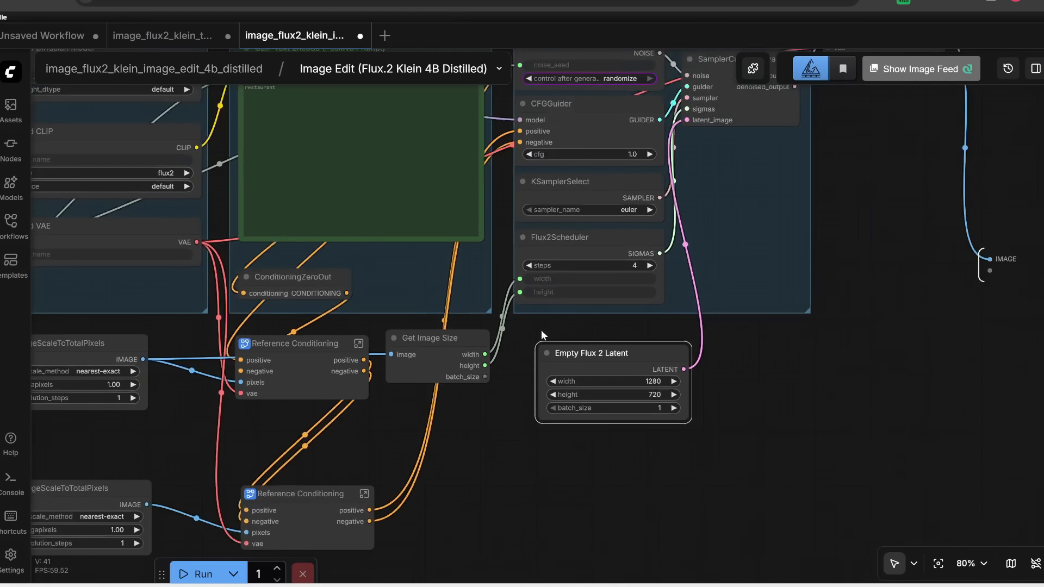
drag(749, 330, 627, 432)
scroll(576, 355, up, 3)
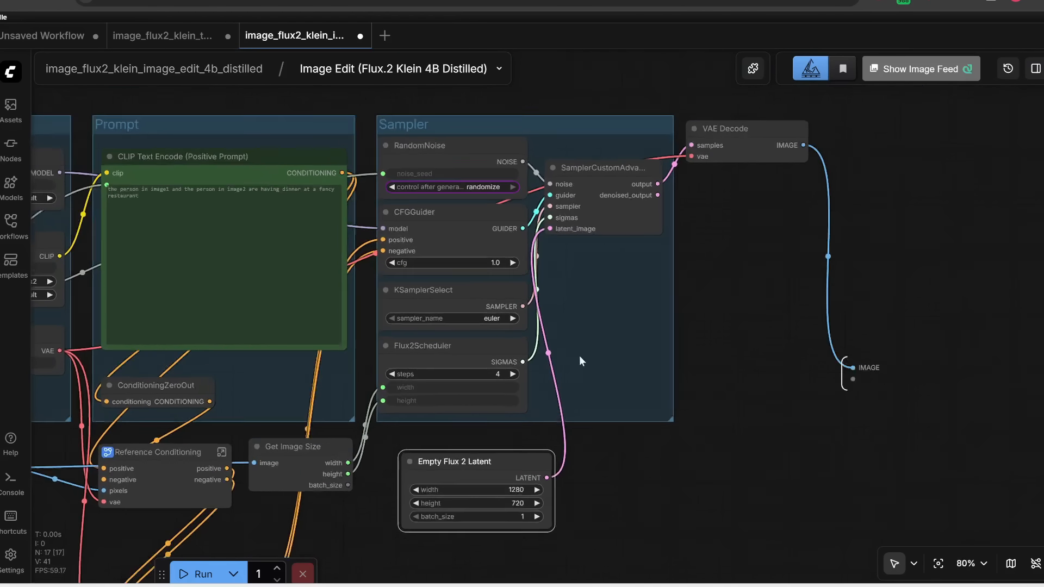
scroll(576, 355, down, 1)
scroll(474, 279, up, 1)
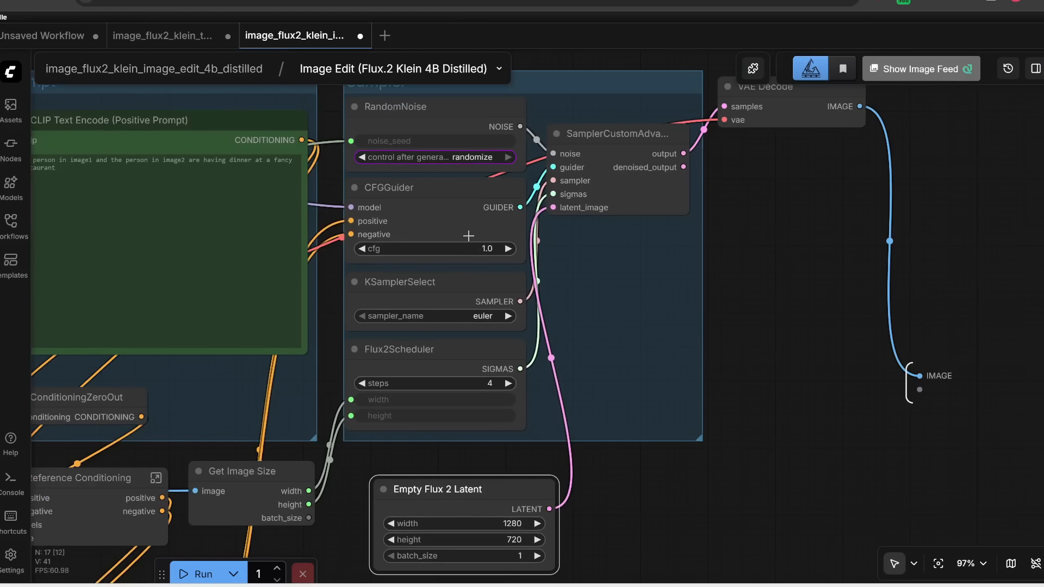
scroll(489, 363, down, 2)
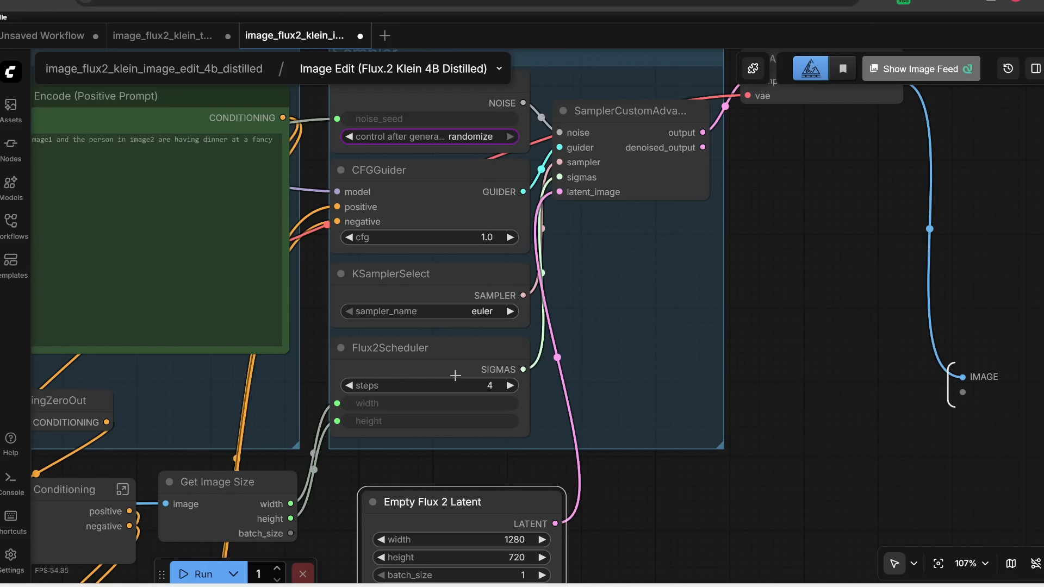
scroll(537, 422, down, 2)
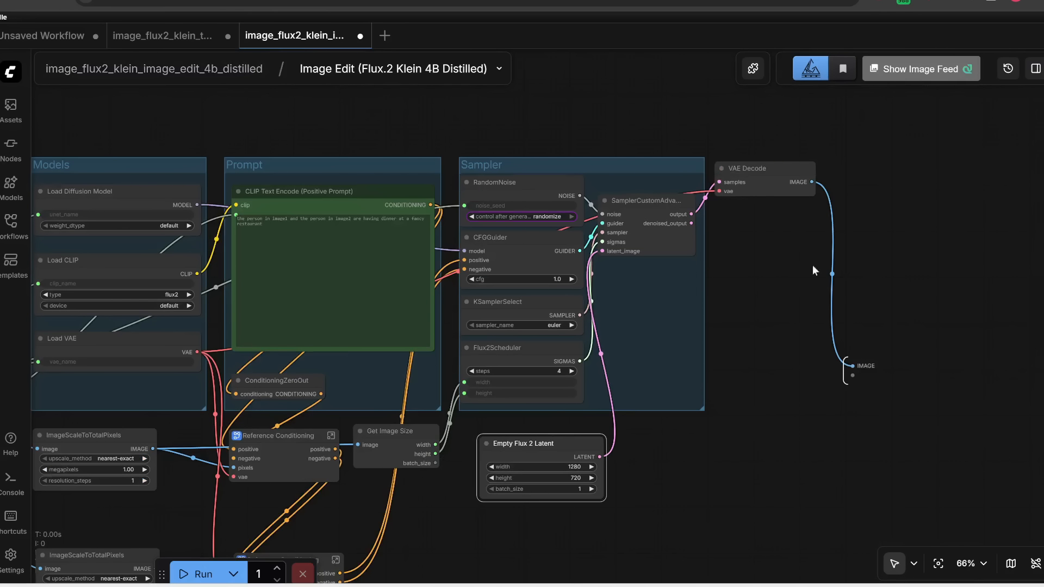
click(152, 69)
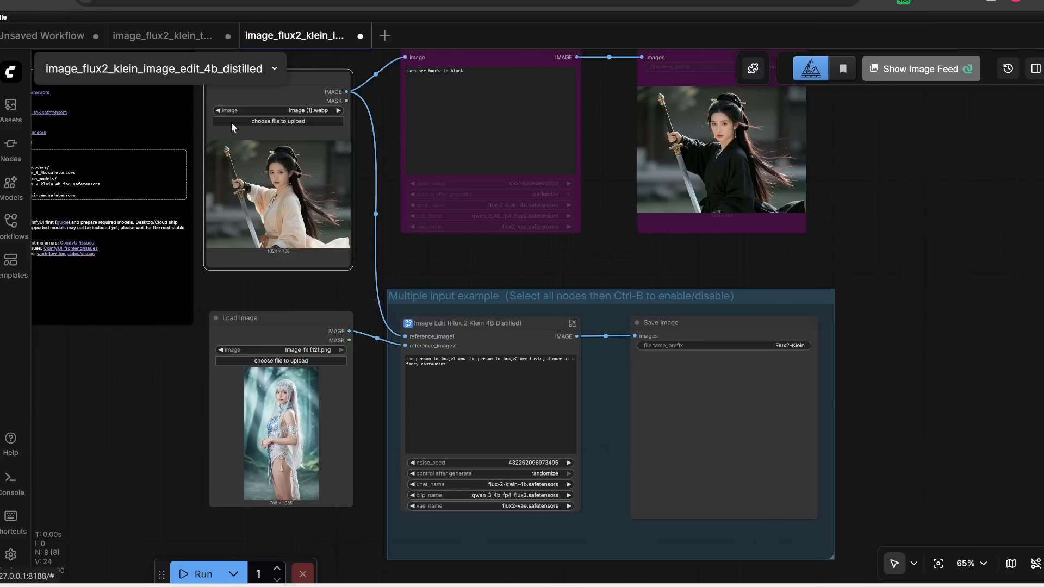
Step: Generate the two-image picture and place the two Load Image nodes on either side of its Save Image node for comparison
click(191, 574)
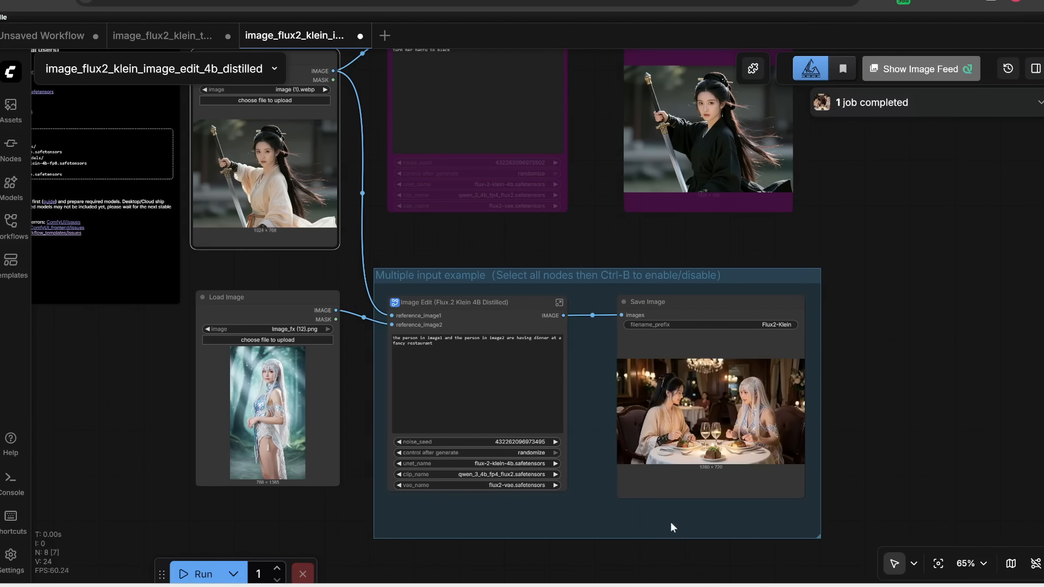
drag(281, 351, 515, 353)
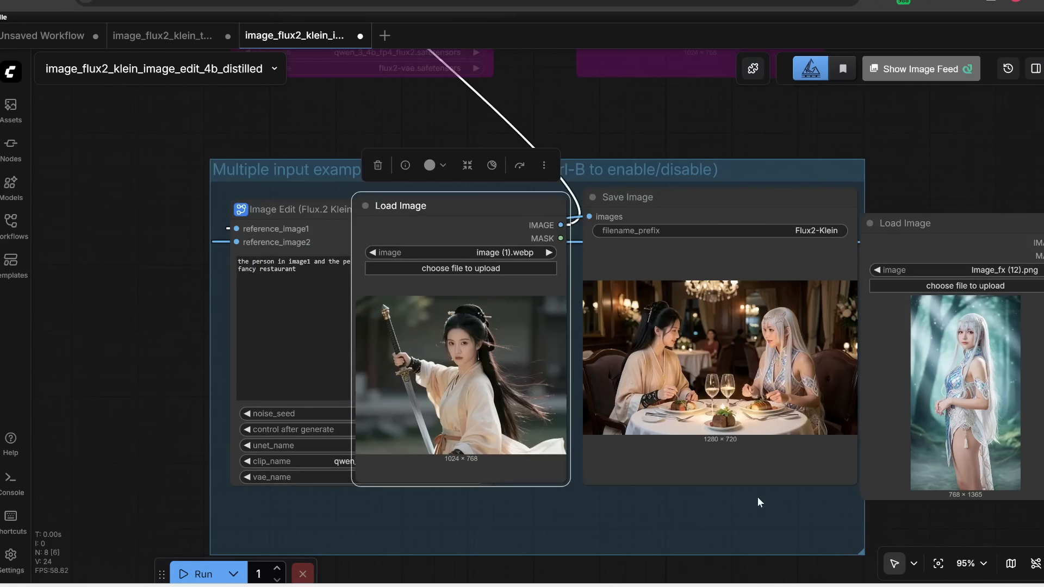
scroll(758, 497, up, 1)
drag(758, 497, 531, 527)
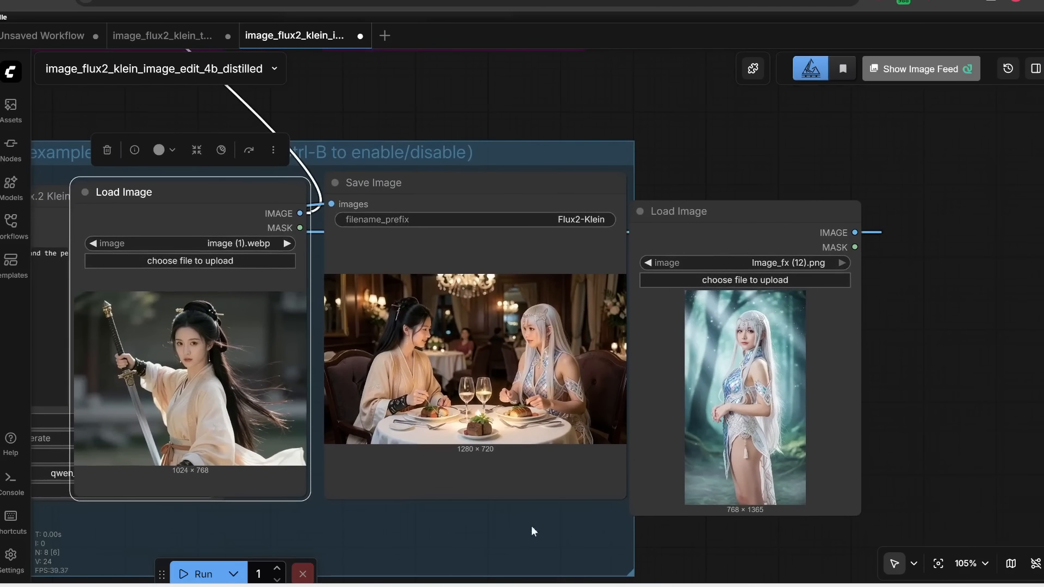
scroll(522, 501, up, 1)
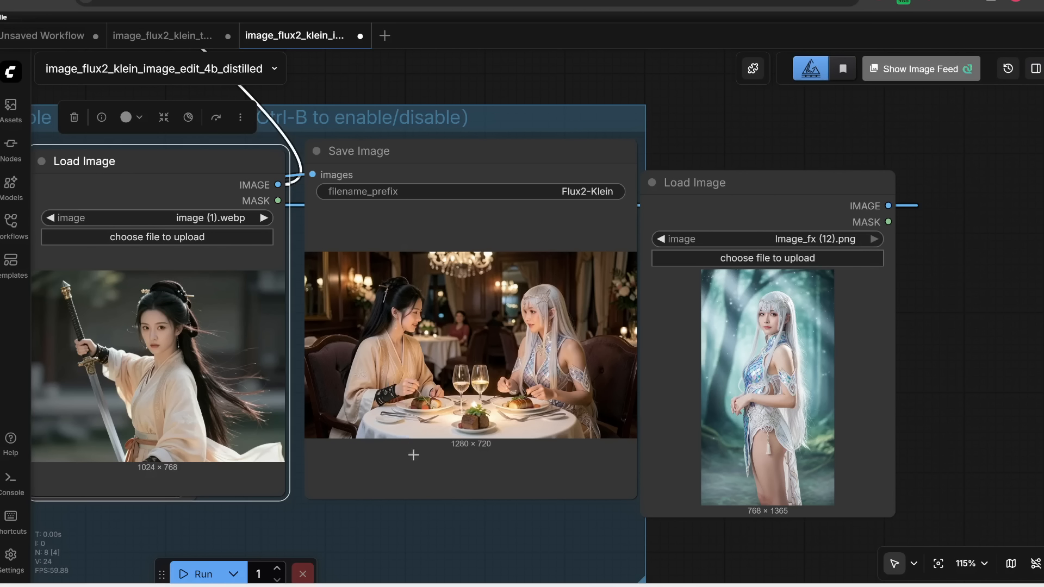
scroll(457, 451, up, 4)
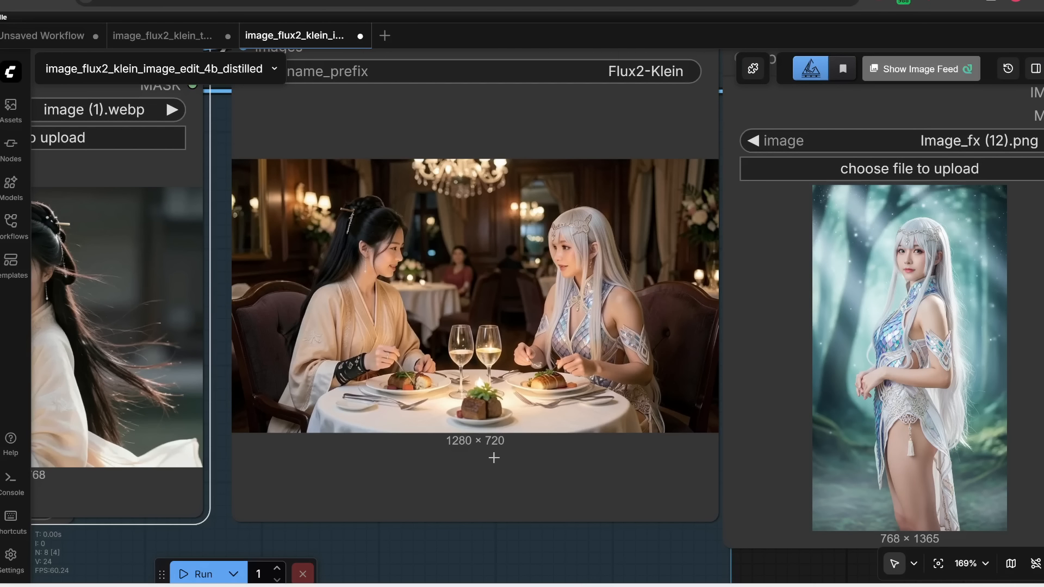
scroll(494, 458, down, 2)
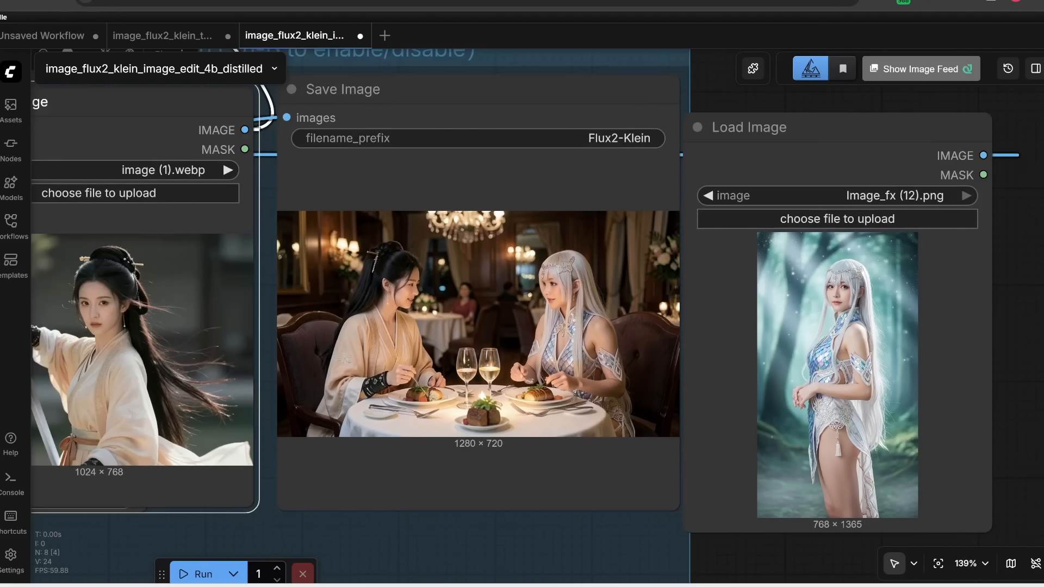
Step: Check the execution time of the last generation in the console, and return to the image_flux2_klein_text_to_image workflow
key(alt+Tab)
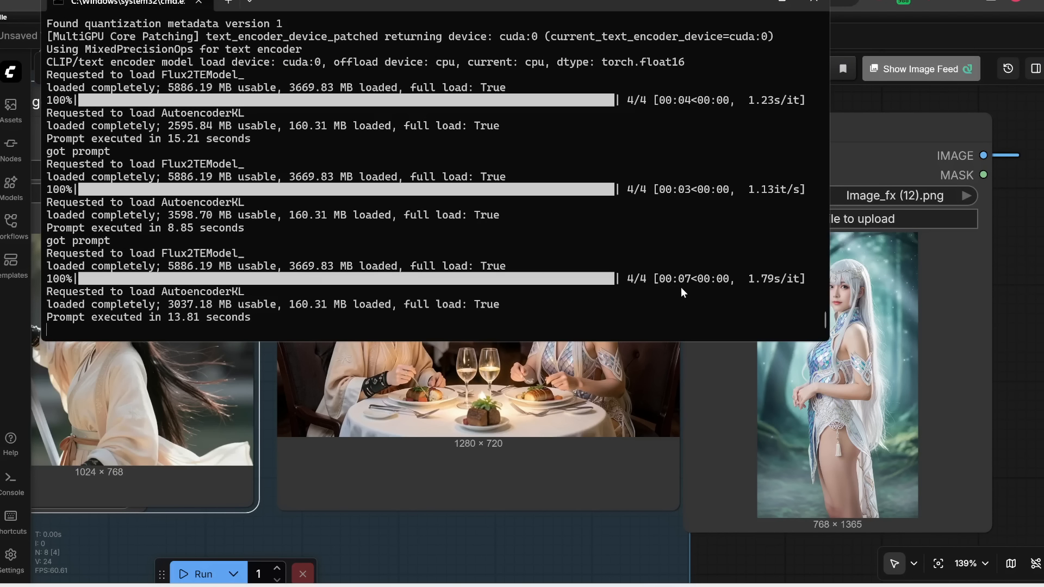
click(264, 403)
scroll(264, 403, down, 11)
drag(581, 227, 766, 256)
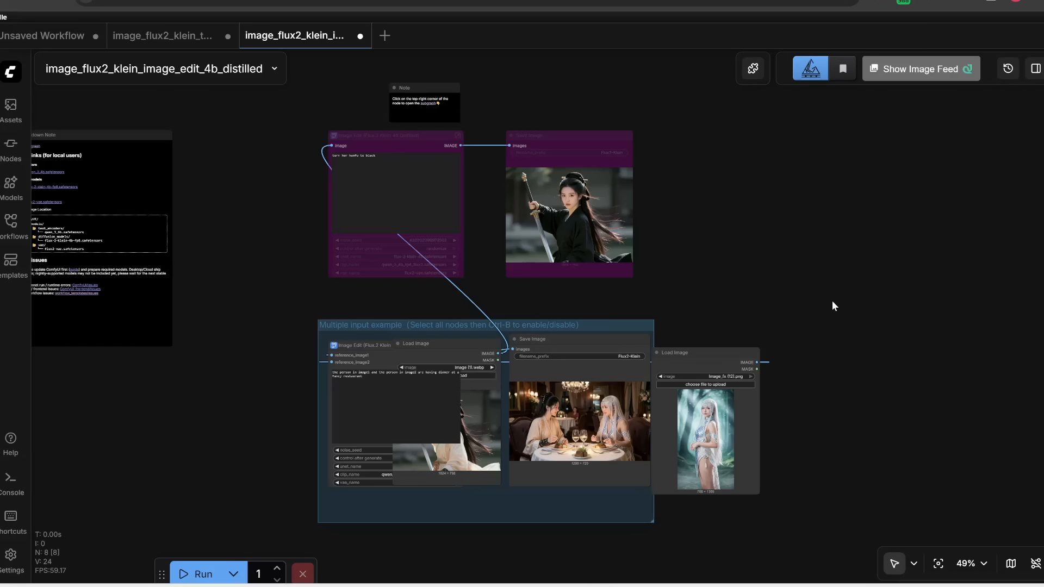
click(163, 36)
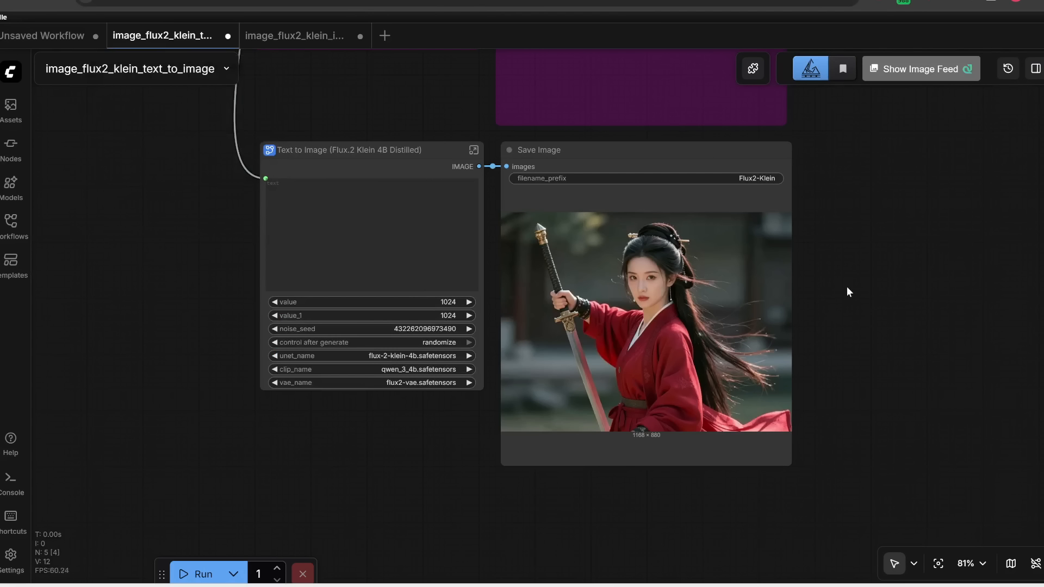
scroll(847, 288, down, 2)
drag(805, 338, 816, 389)
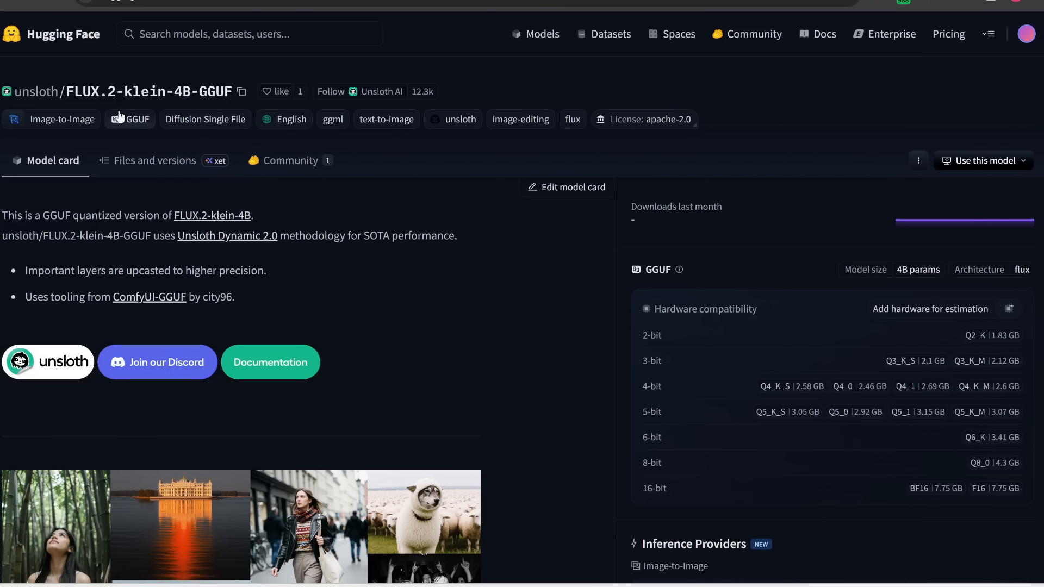
Step: On Hugging Face, examine the quantization levels and file sizes in the file list of unsloth/FLUX.2-klein-4B-GGUF
mouse_move(34, 97)
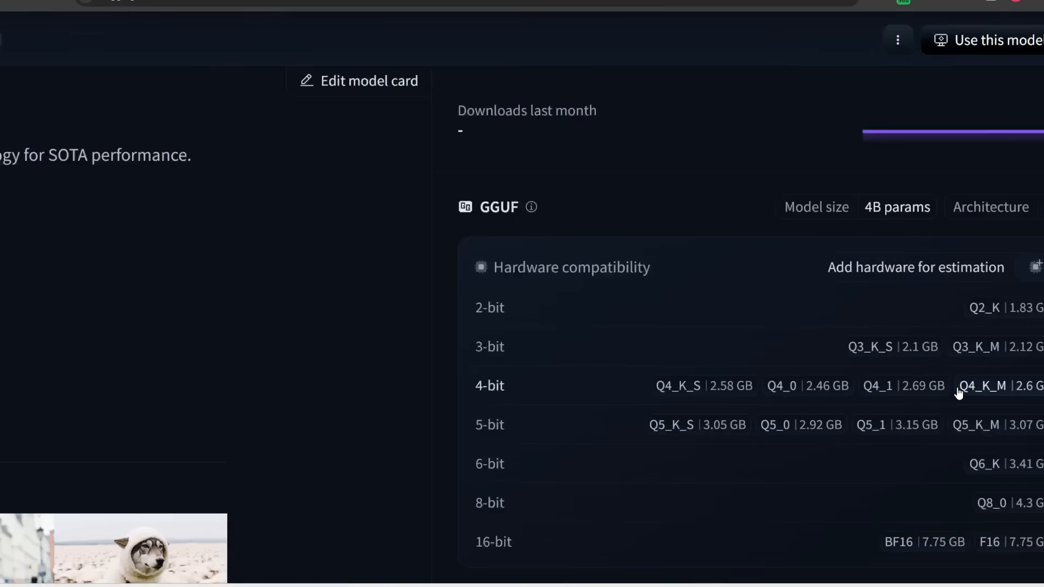
scroll(321, 288, down, 1)
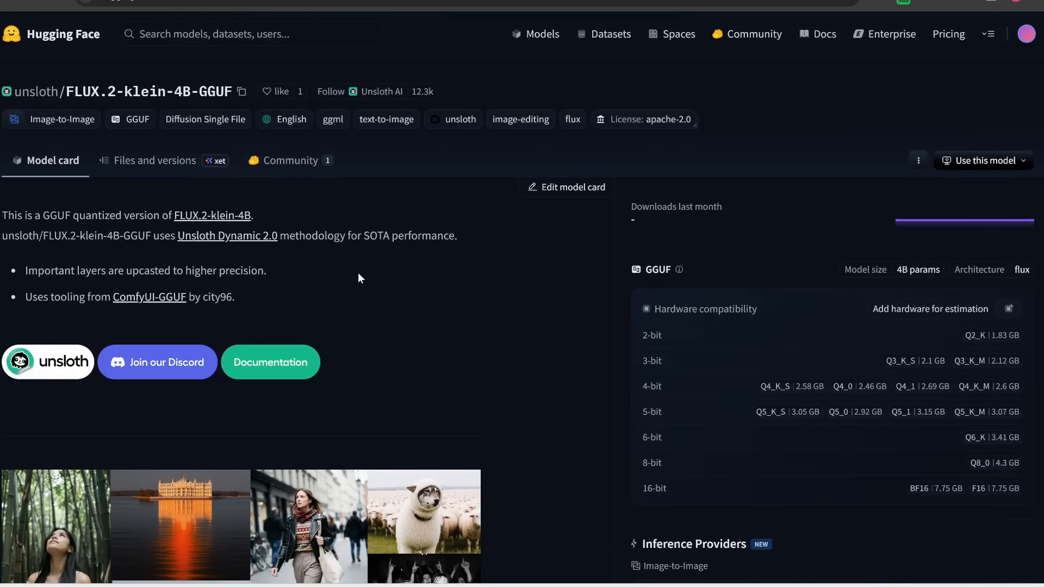
click(155, 161)
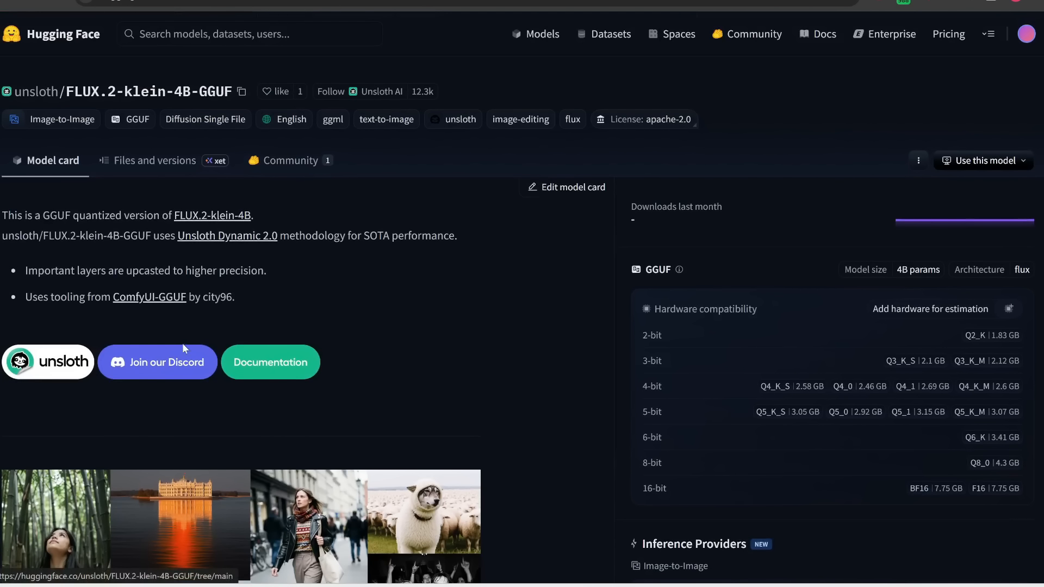
scroll(202, 389, down, 3)
scroll(210, 389, down, 2)
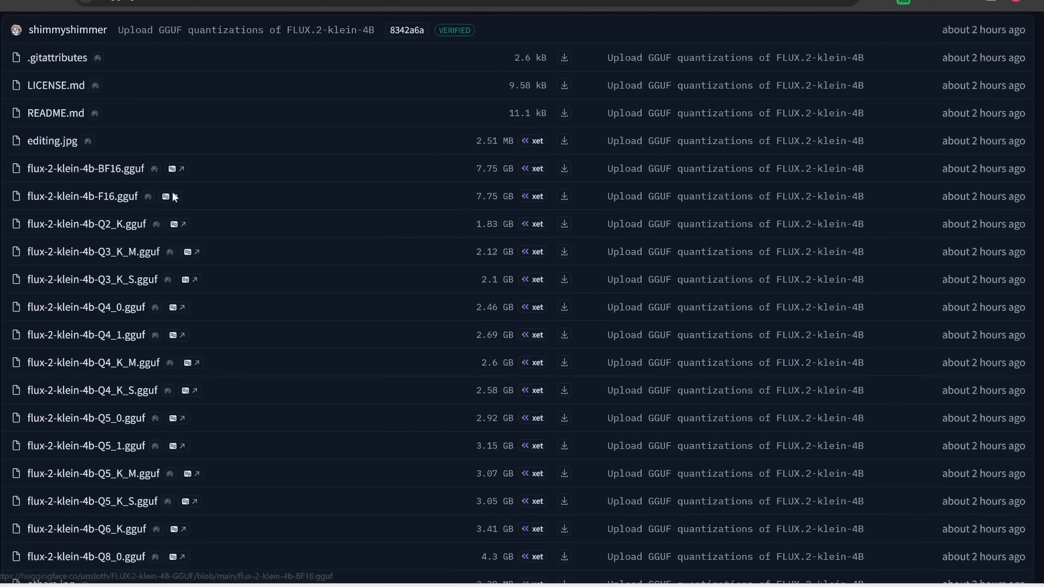
scroll(128, 330, down, 2)
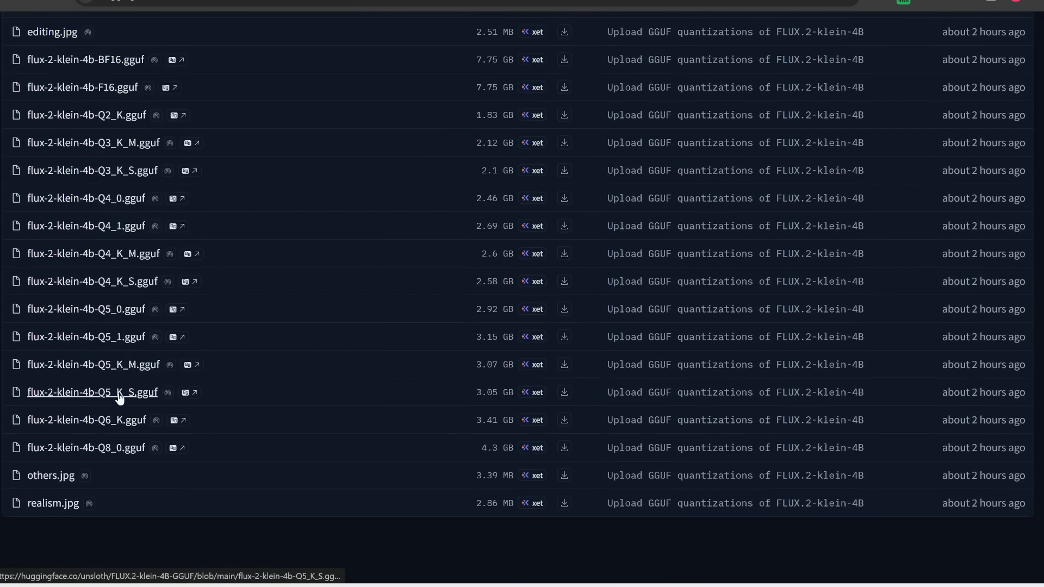
scroll(117, 396, up, 1)
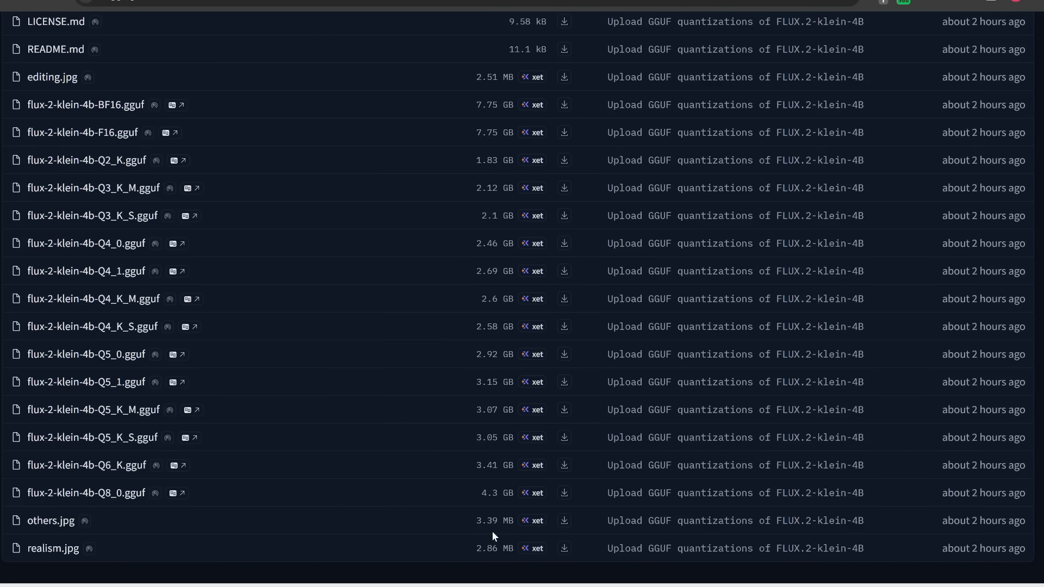
scroll(409, 497, up, 3)
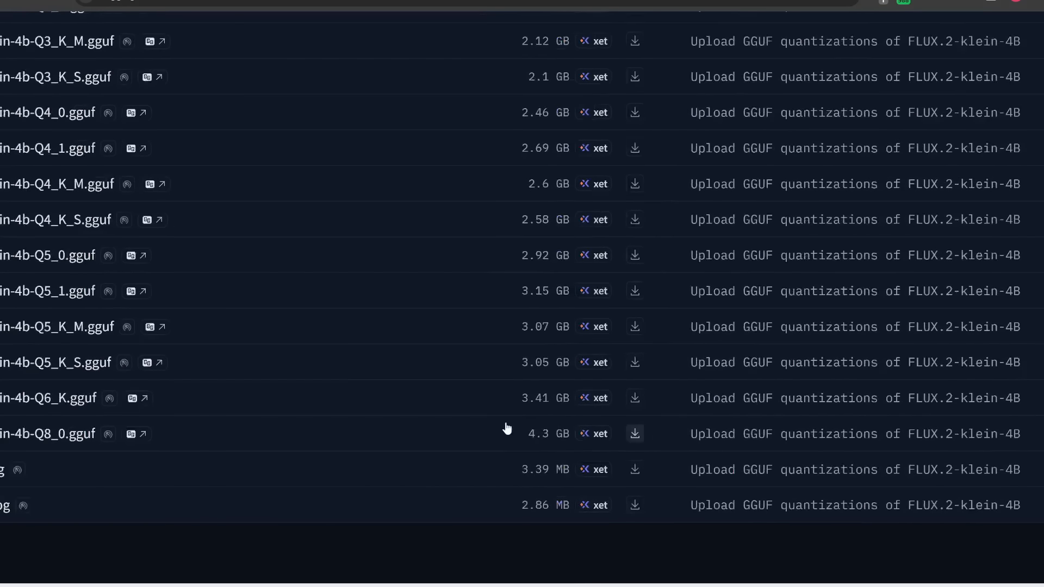
scroll(505, 427, left, 2)
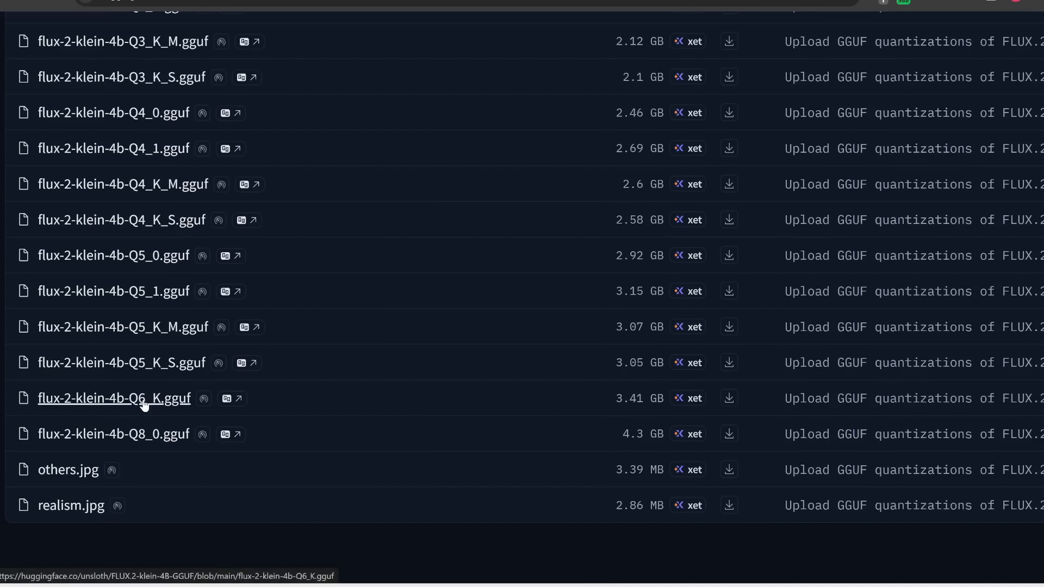
Step: Download flux-2-klein-4b-Q6_K.gguf into the ComfyUI/models/unet folder
click(729, 402)
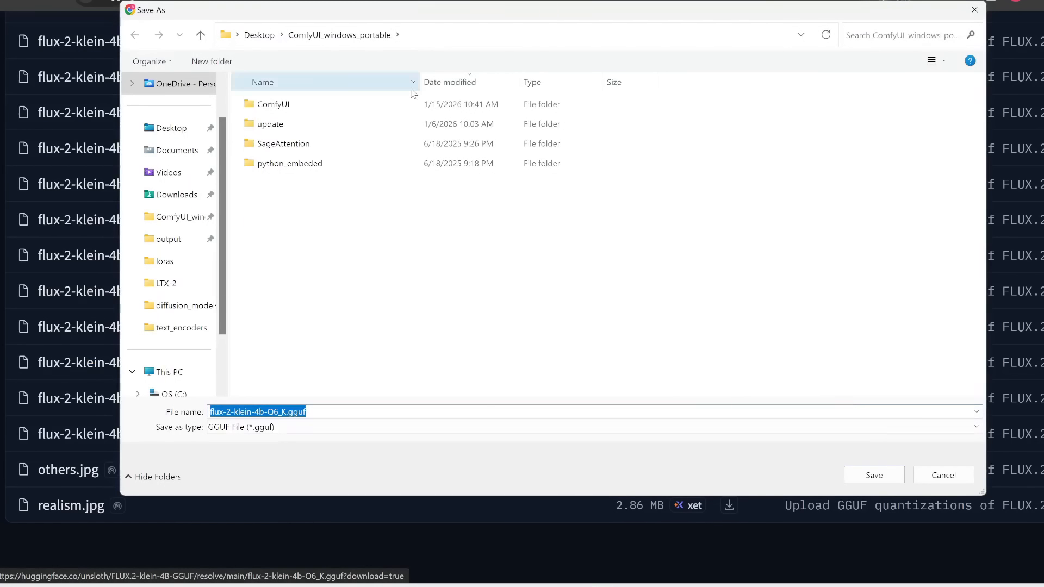
click(303, 108)
double_click(303, 107)
double_click(272, 349)
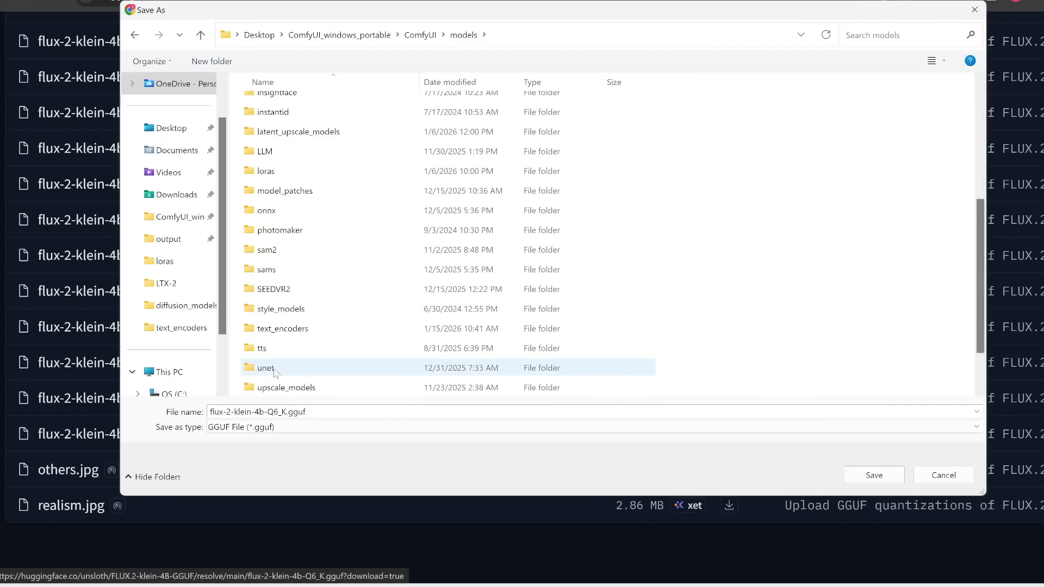
double_click(266, 368)
click(874, 475)
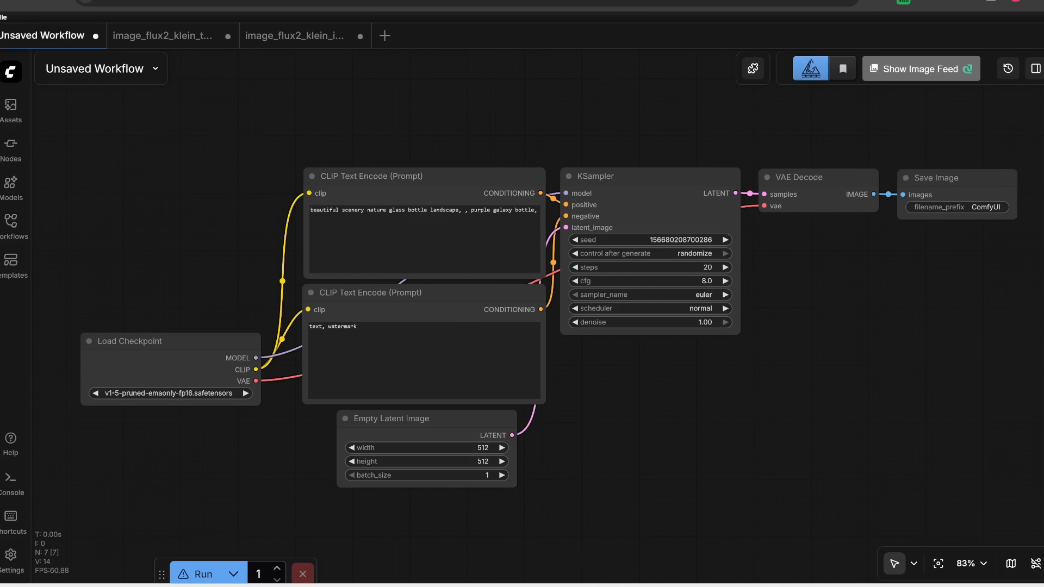
Step: Load image_flux2_klein_text_to_image.json from the ComfyUI_windows_portable folder into ComfyUI as a new workflow
key(alt+Tab)
click(569, 403)
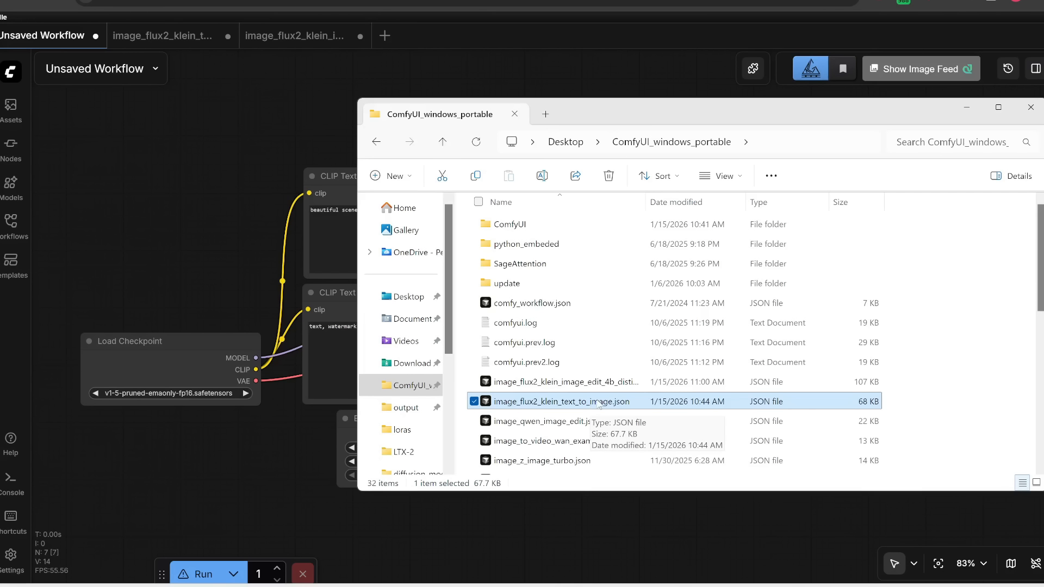
drag(594, 409, 161, 185)
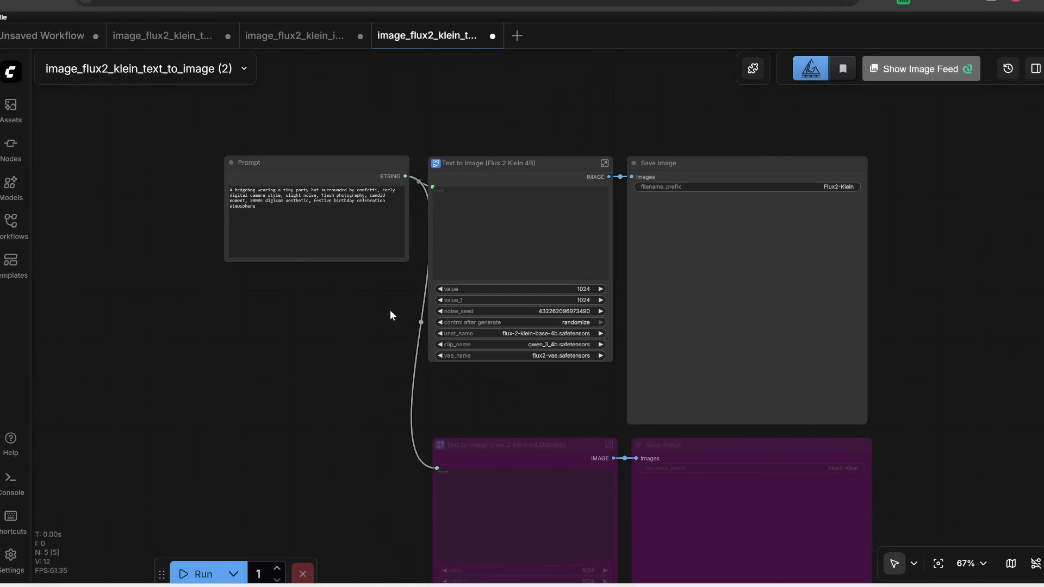
Step: Bypass the Text to Image (Flux.2 Klein 4B) node with its Save Image node, and enable the Flux.2 Klein 4B Distilled pair
drag(495, 321, 403, 309)
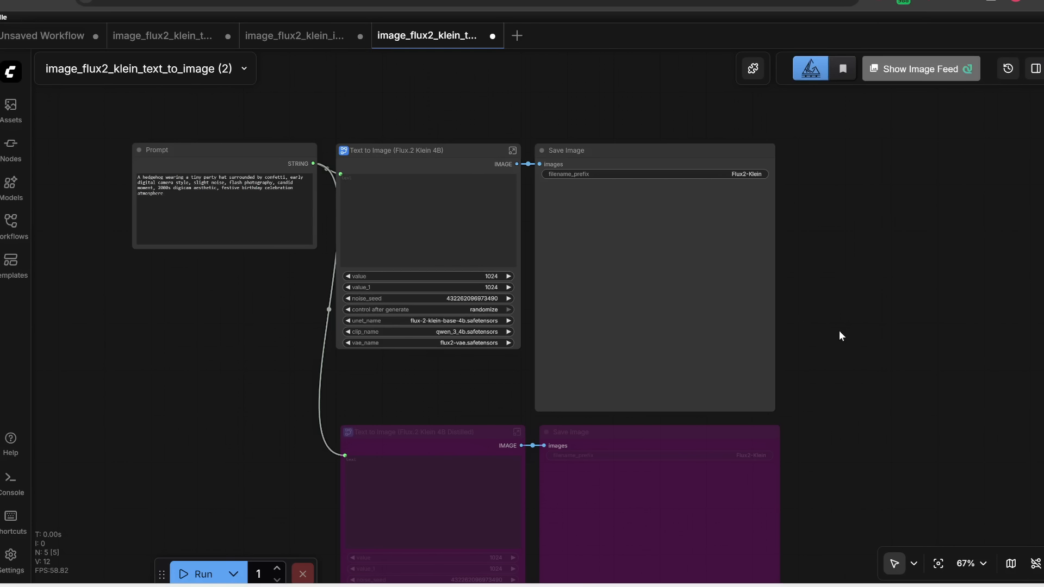
drag(858, 371, 430, 271)
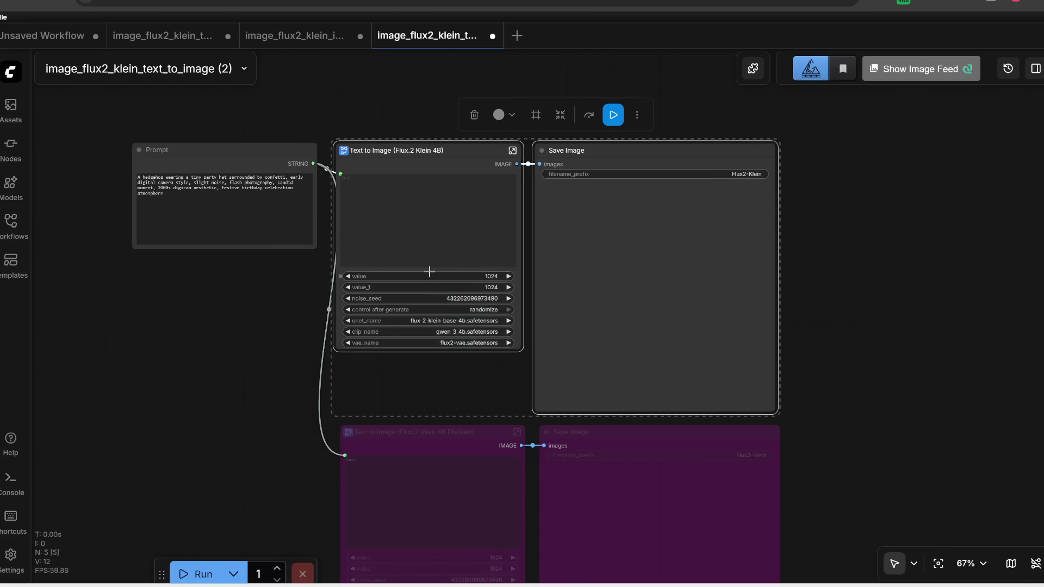
key(ctrl+b)
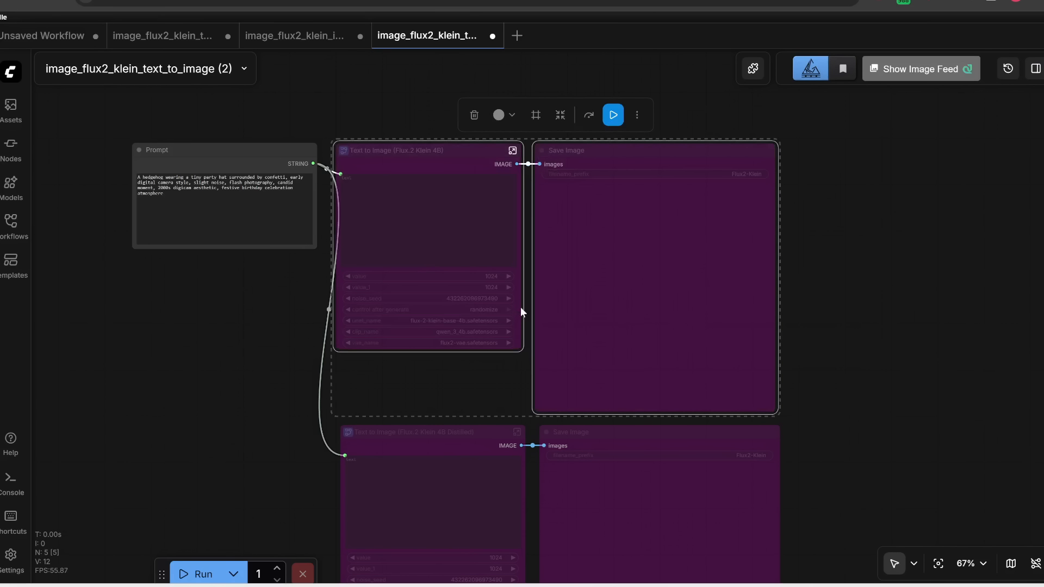
drag(876, 401, 856, 233)
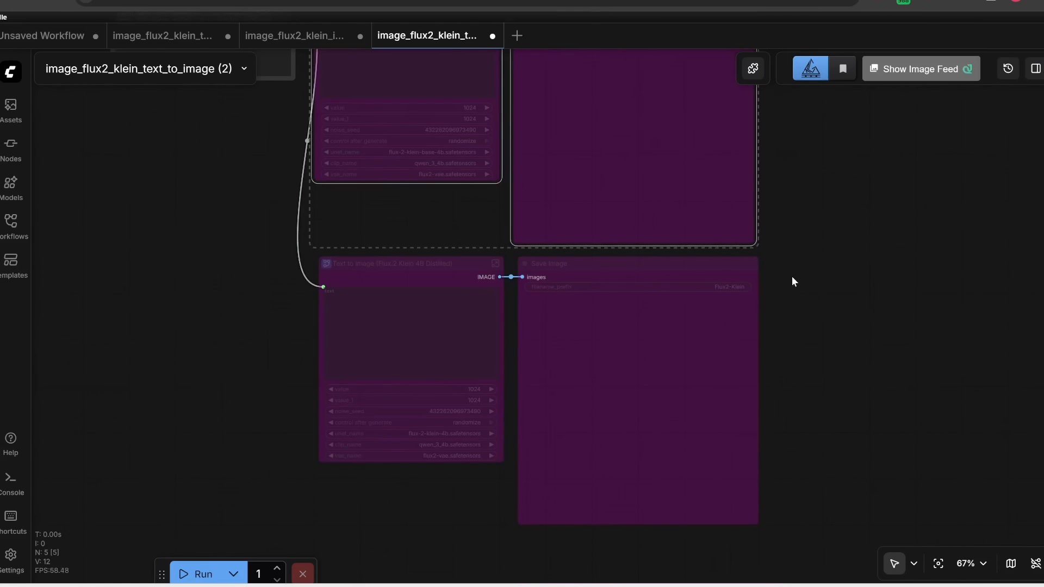
drag(267, 337, 829, 529)
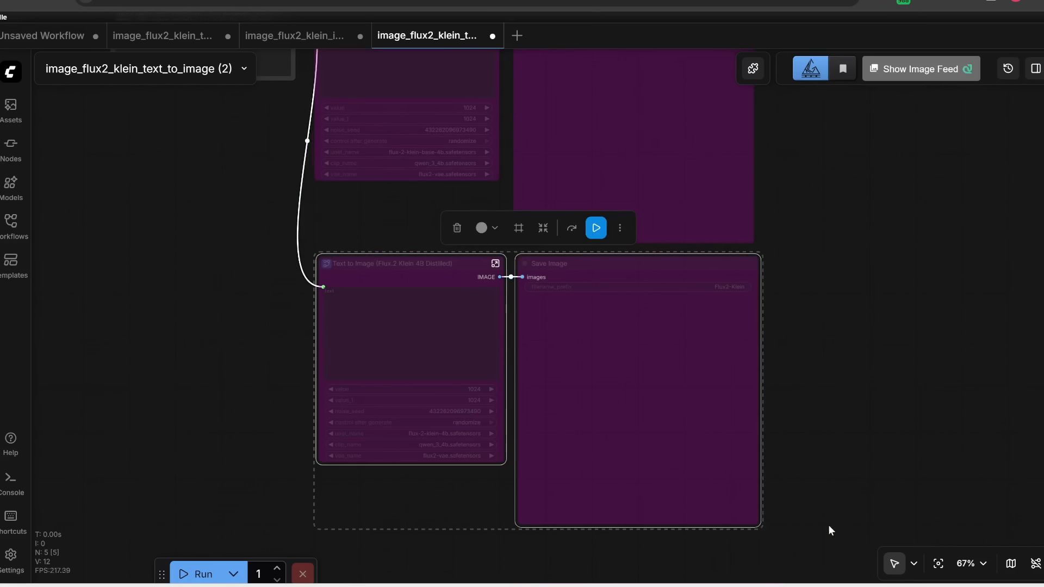
key(ctrl+b)
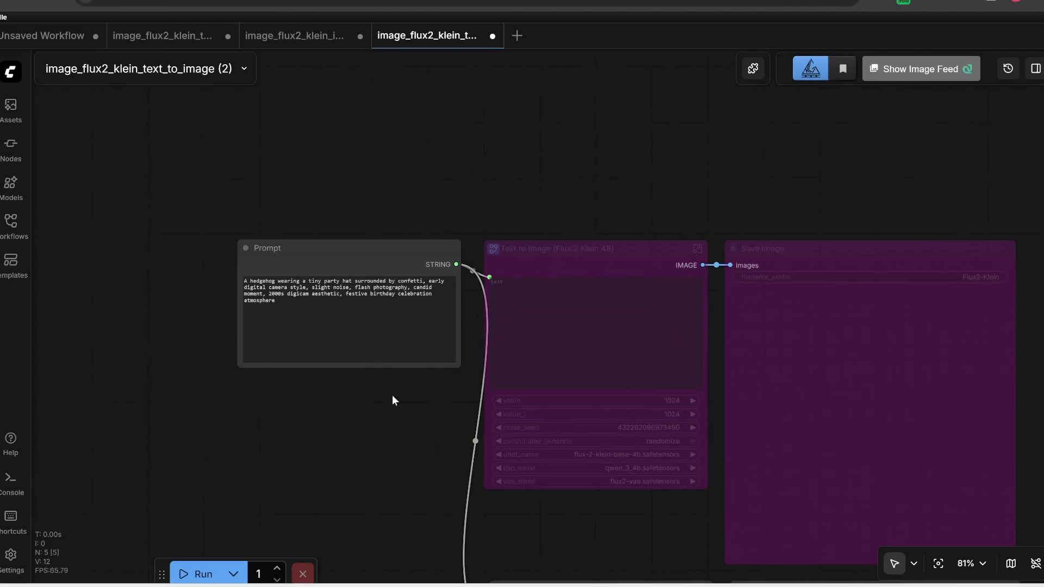
Step: In the distilled Text to Image node, set clip_name to qwen_3_4b_fp4_flux2.safetensors and vae_name to flux2-vae.safetensors
drag(382, 465, 305, 150)
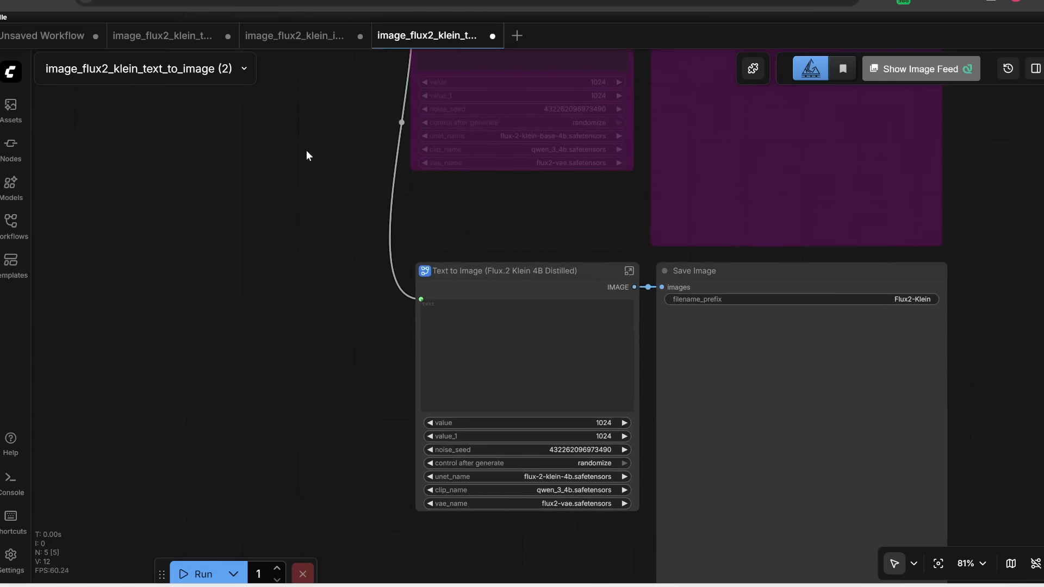
scroll(287, 223, down, 2)
drag(284, 235, 350, 438)
scroll(390, 294, up, 2)
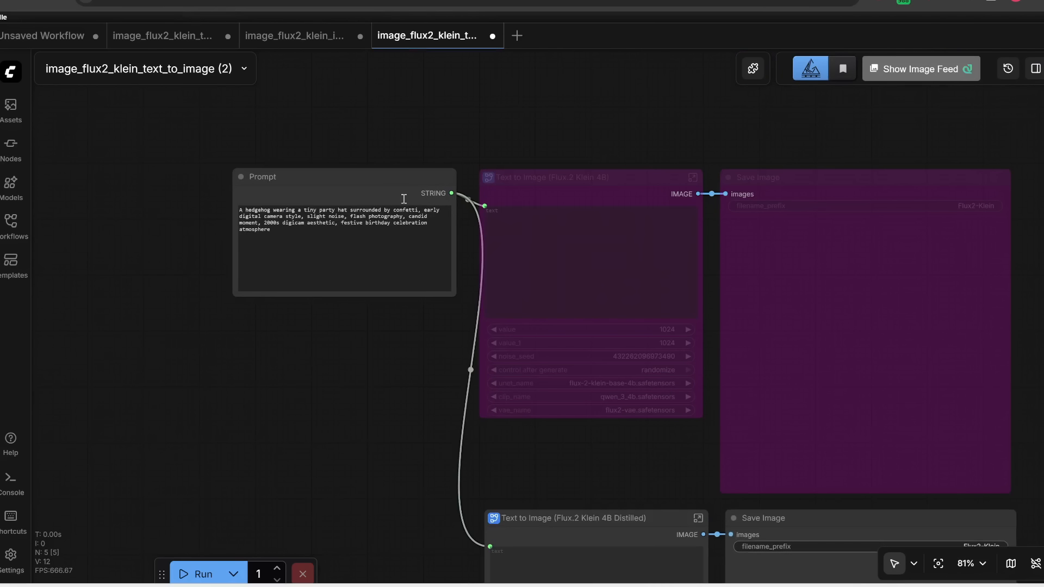
scroll(380, 247, up, 4)
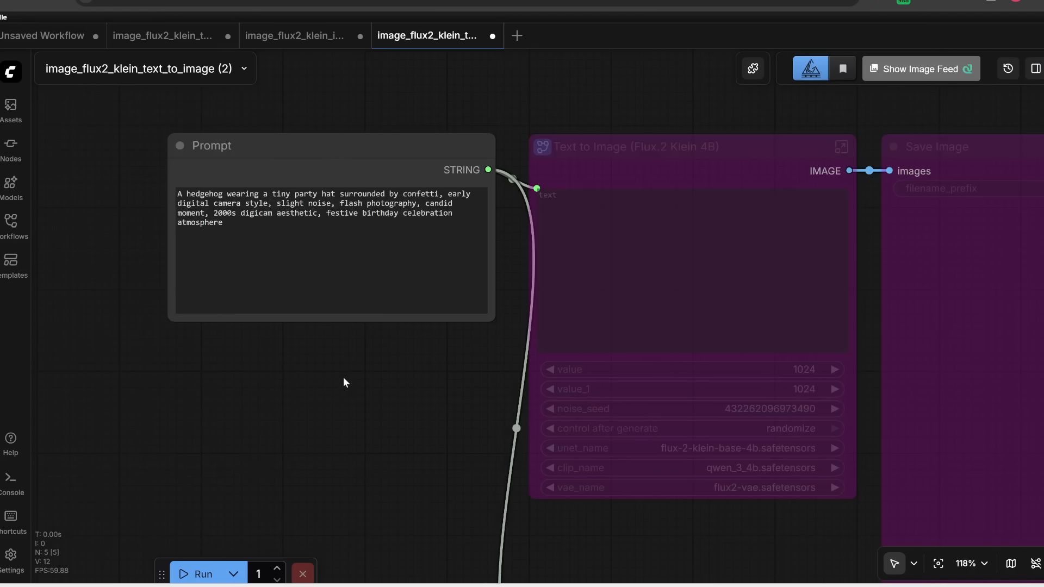
scroll(231, 202, up, 1)
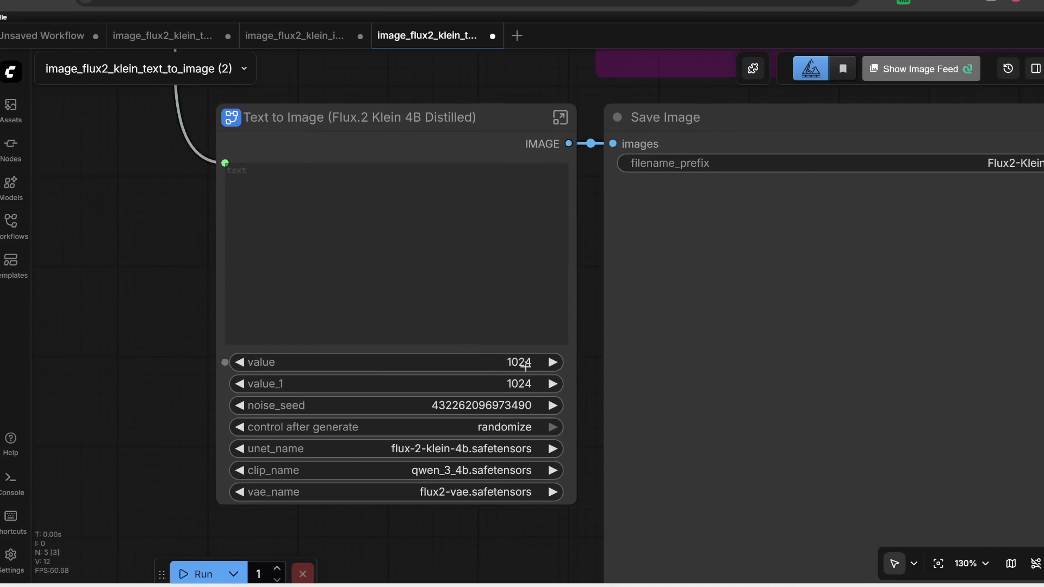
scroll(528, 384, up, 1)
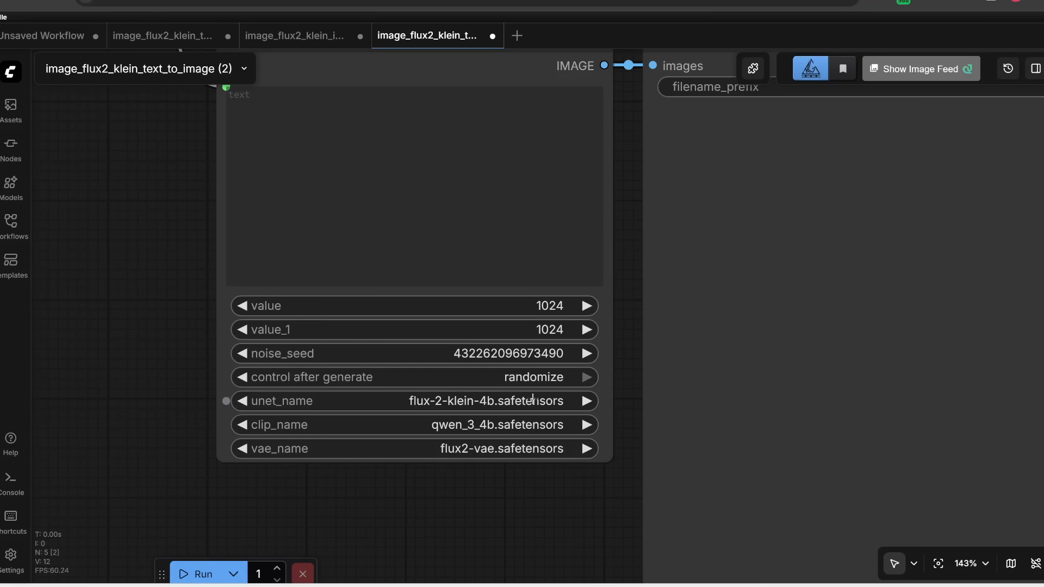
click(477, 425)
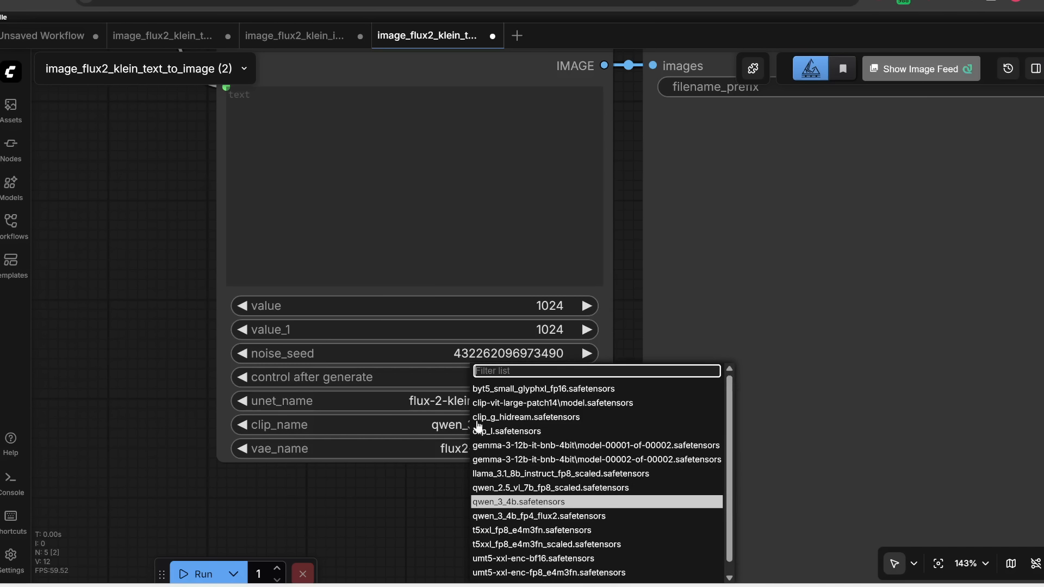
click(514, 516)
scroll(513, 511, down, 2)
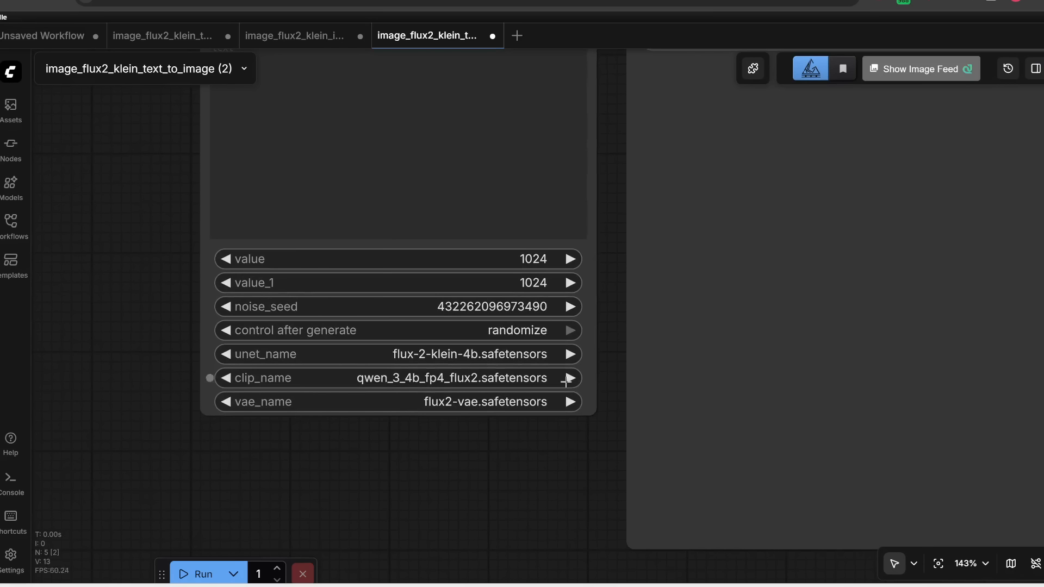
click(470, 402)
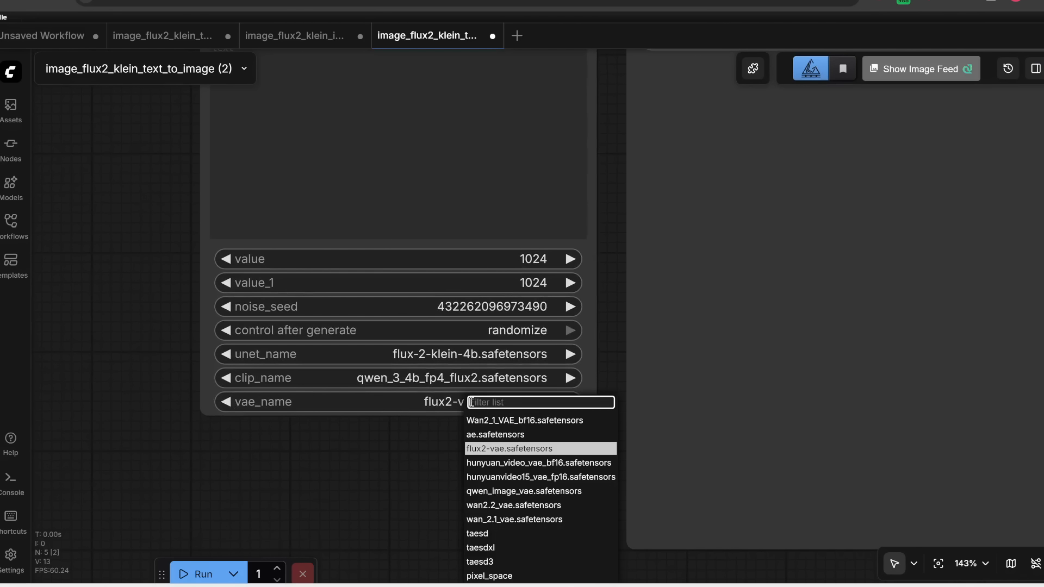
click(492, 450)
Step: Open the Text to Image (Flux.2 Klein 4B Distilled) subgraph and nudge its Load Diffusion Model node slightly within the Models group
scroll(489, 450, down, 5)
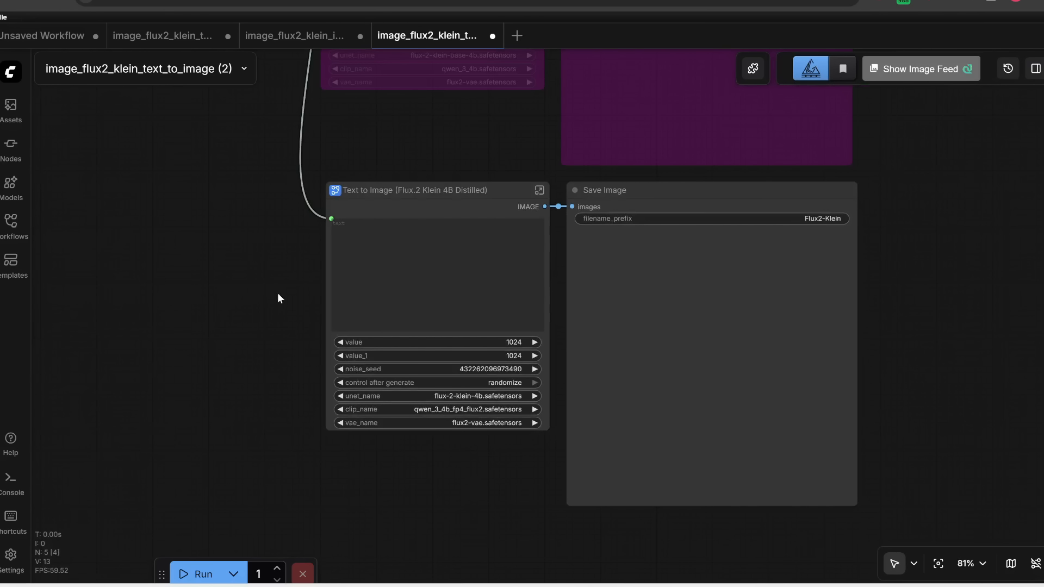
drag(277, 296, 196, 334)
scroll(458, 232, up, 2)
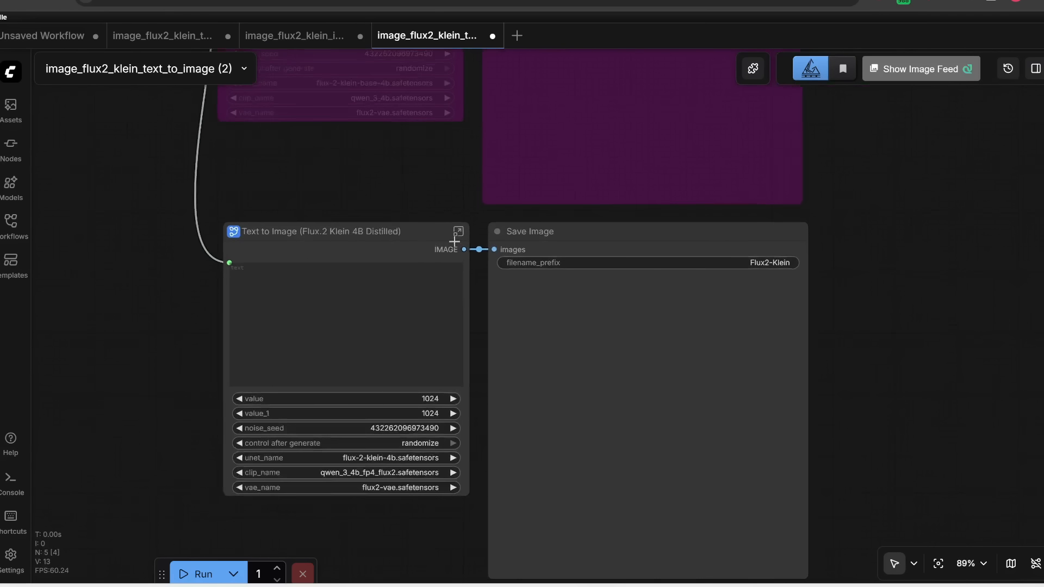
click(458, 232)
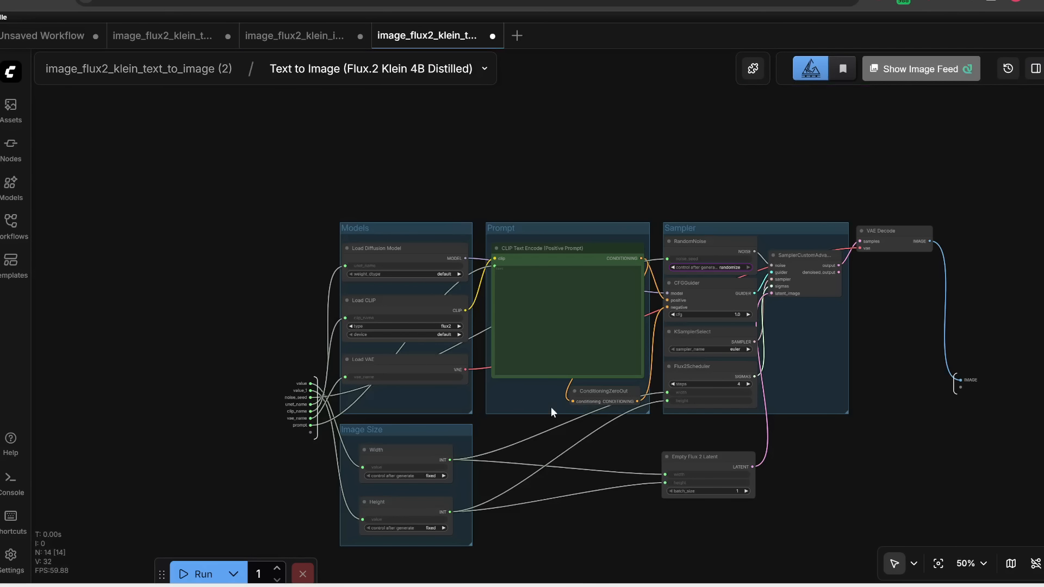
scroll(469, 267, up, 7)
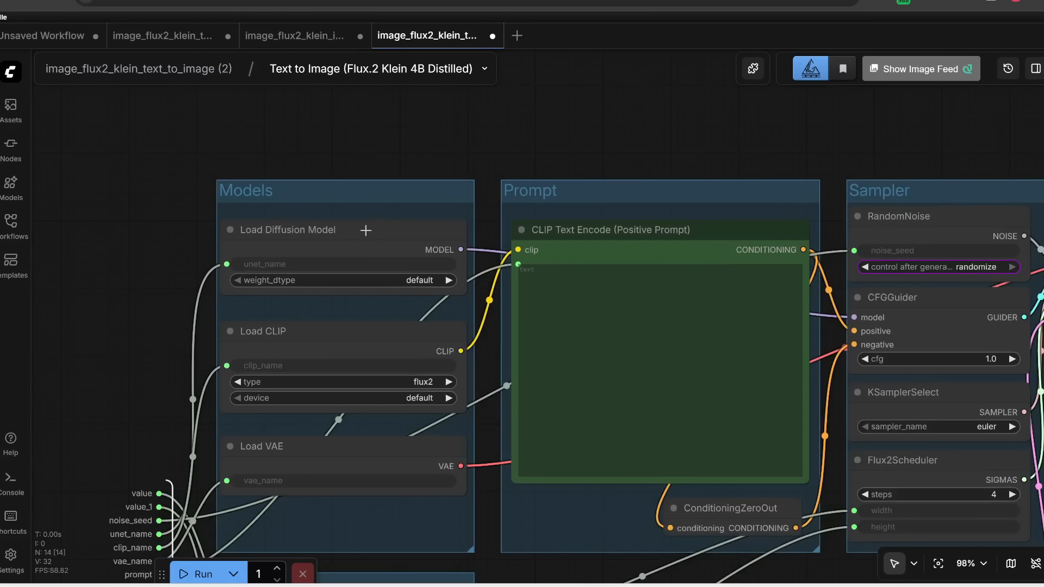
drag(335, 232, 368, 234)
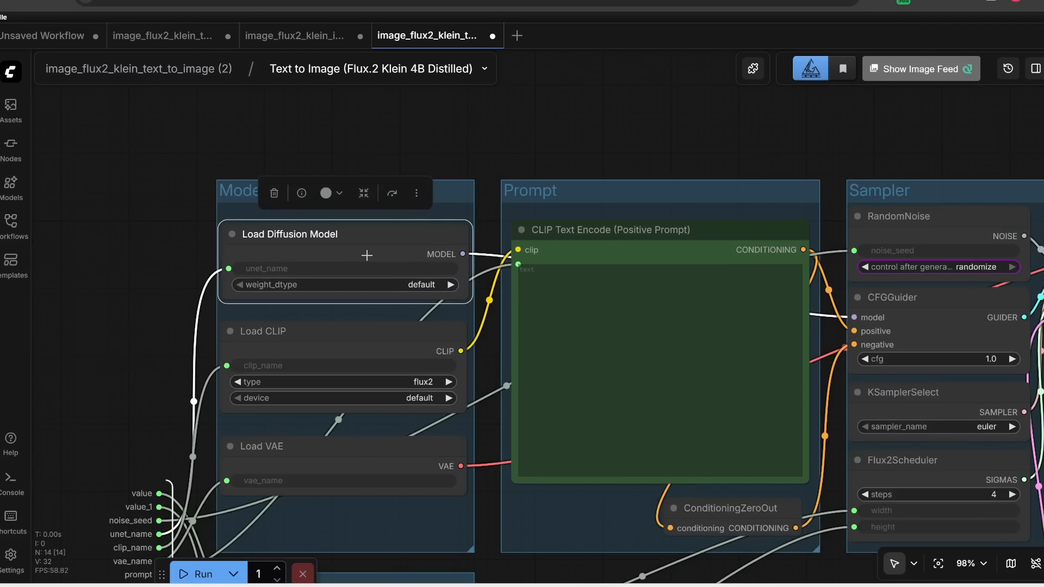
Step: Add a Unet Loader (GGUF) node just above the Models group
double_click(244, 136)
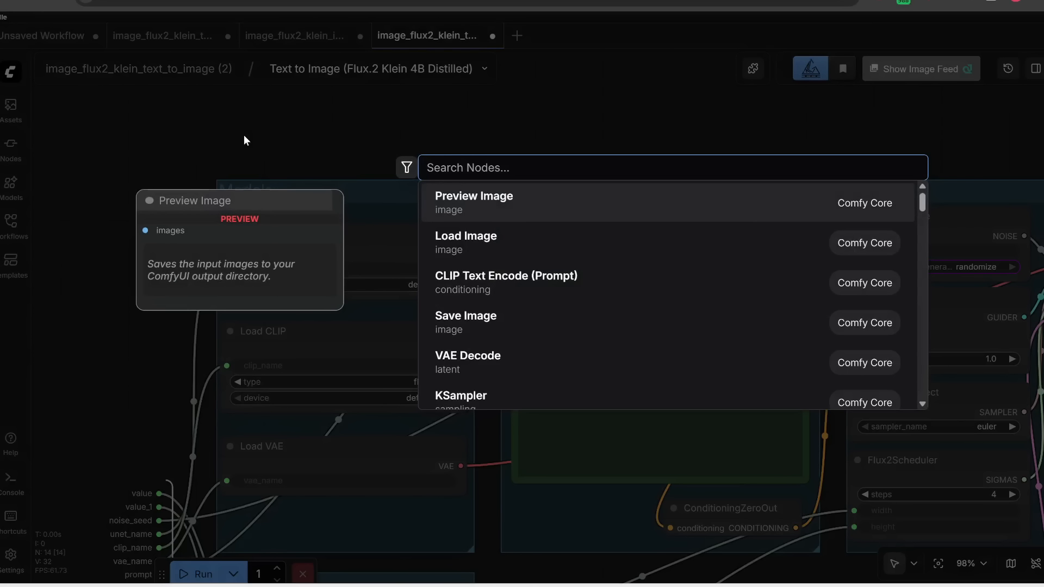
text(unet)
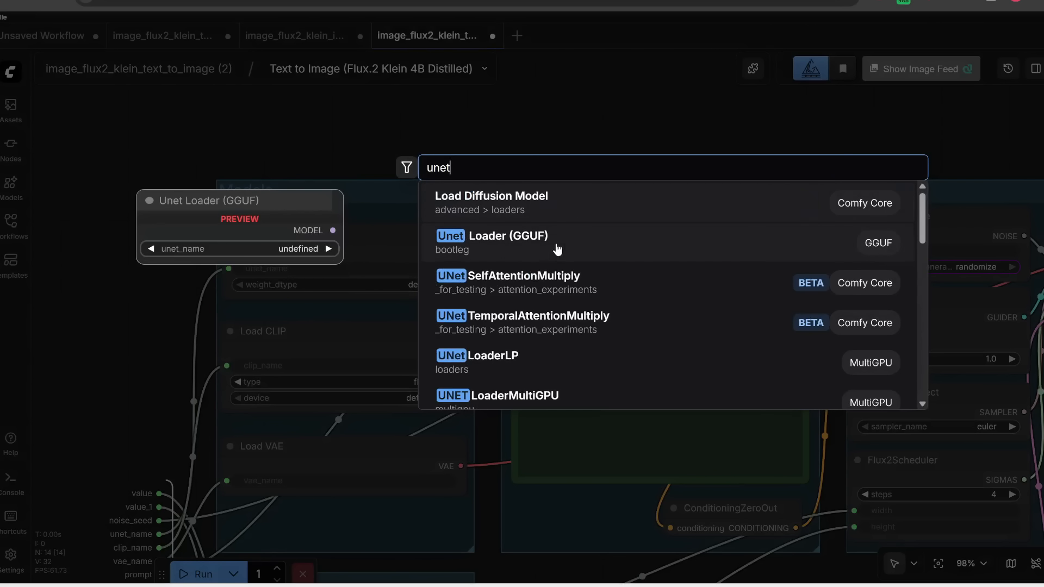
click(505, 252)
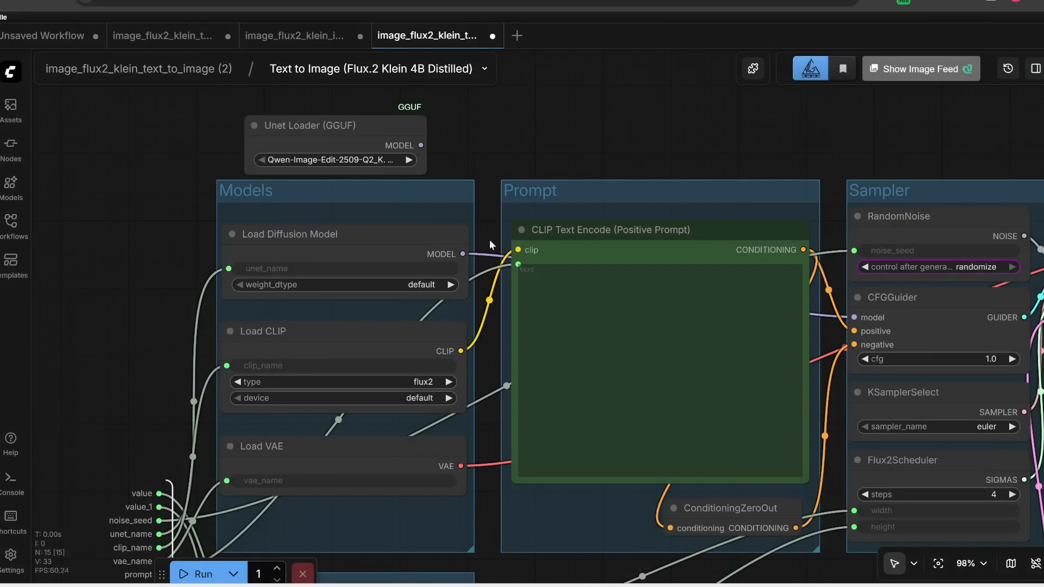
drag(355, 131, 333, 135)
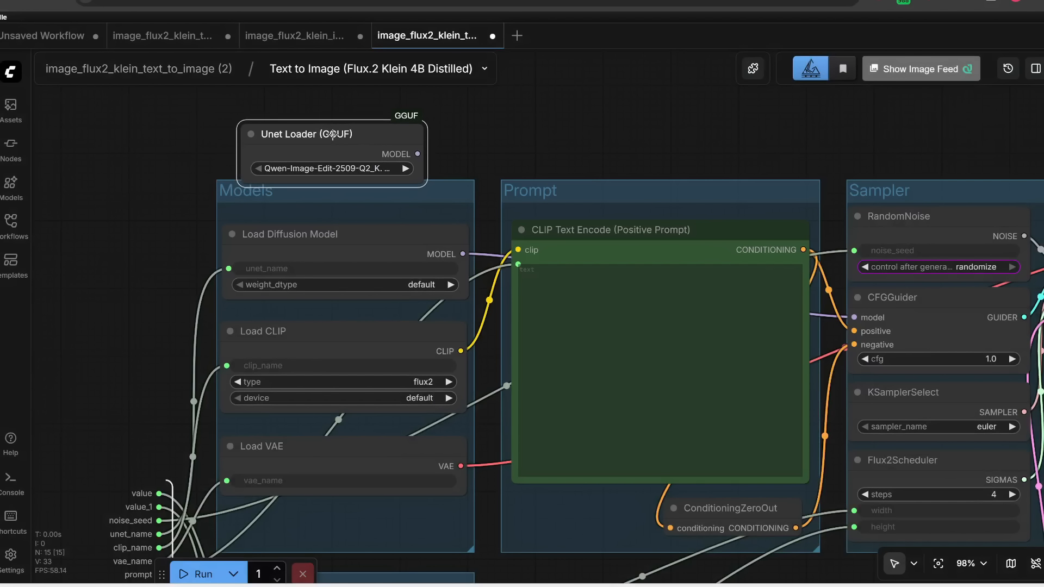
Step: Search the node pack manager for gguf and check the details and update option of the ComfyUI-GGUF pack
click(753, 69)
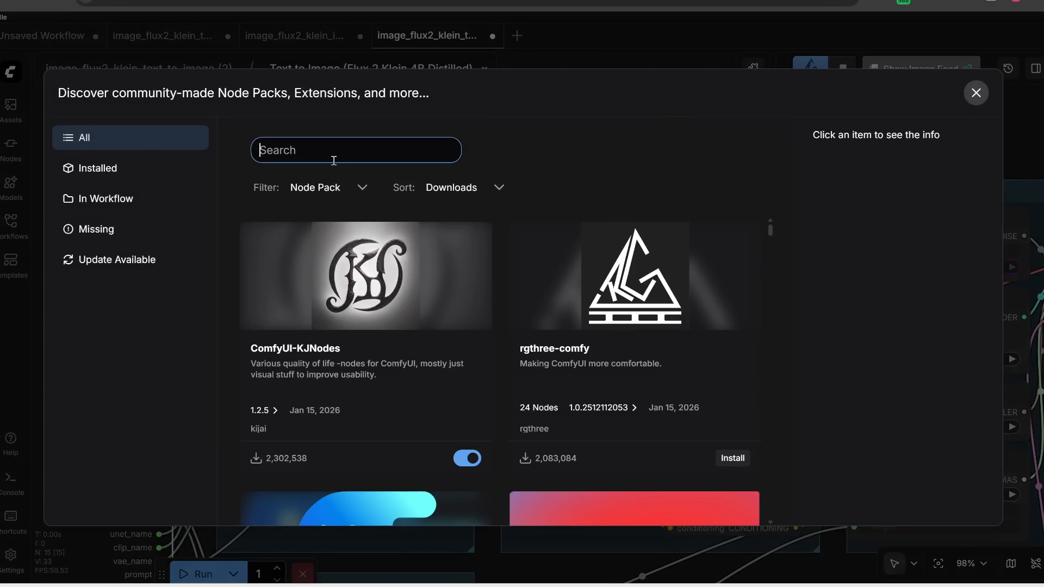
text(gguf)
key(Return)
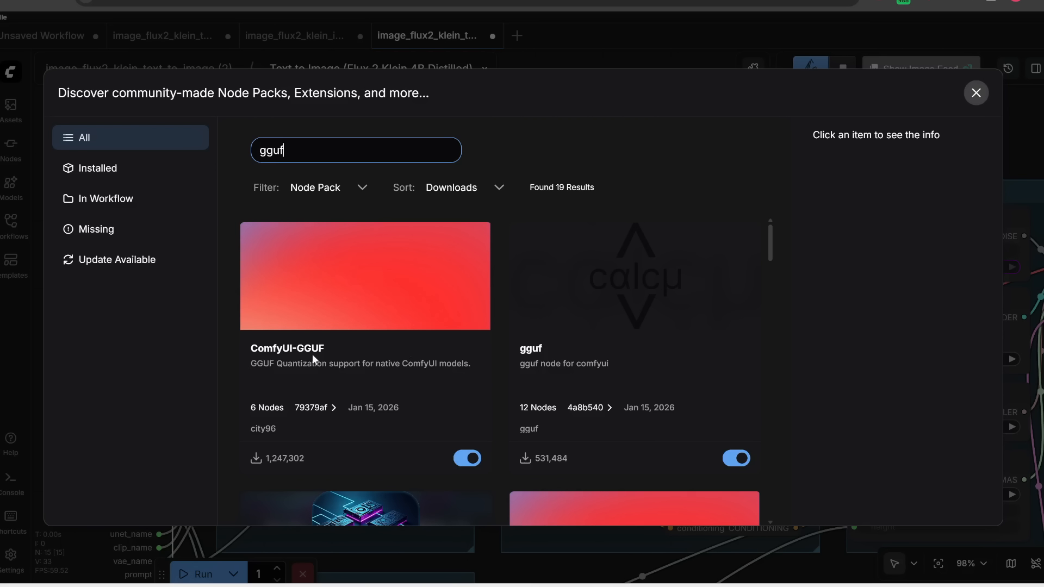
click(260, 439)
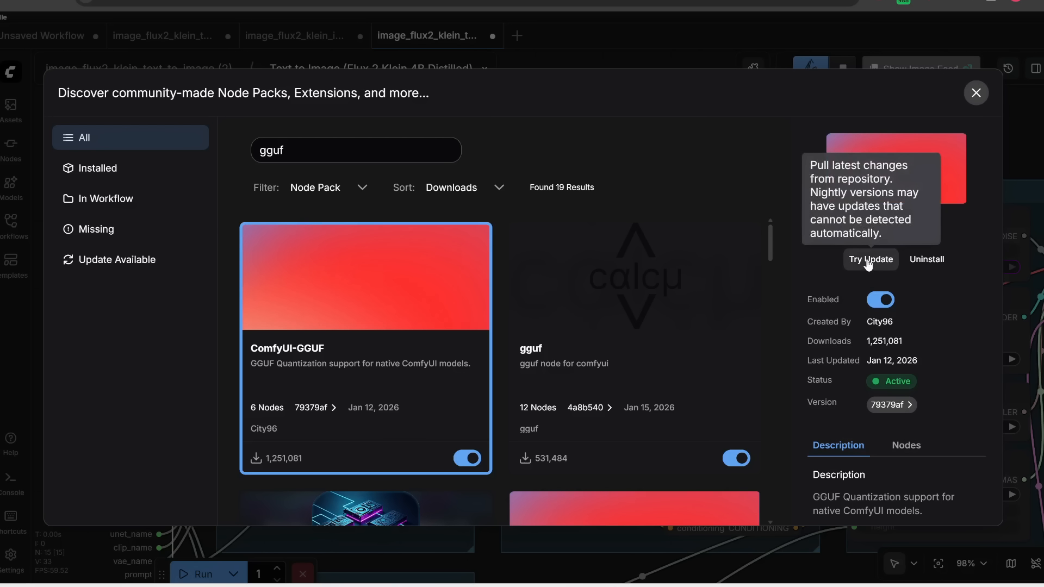
click(976, 92)
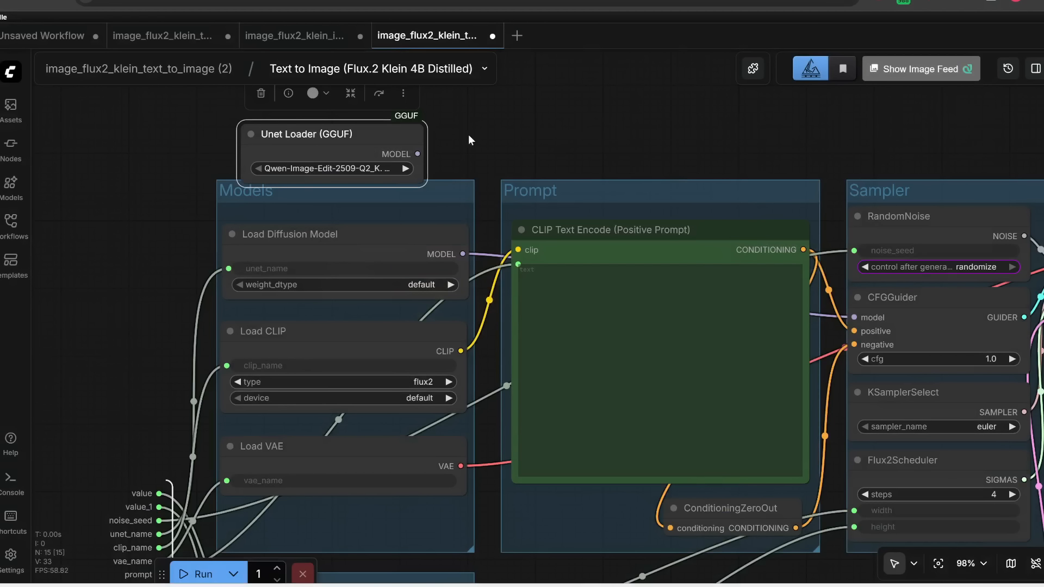
Step: Refresh the node definitions and set the Unet Loader (GGUF) model to flux-2-klein-4b-Q6_K.gguf
drag(374, 157, 349, 146)
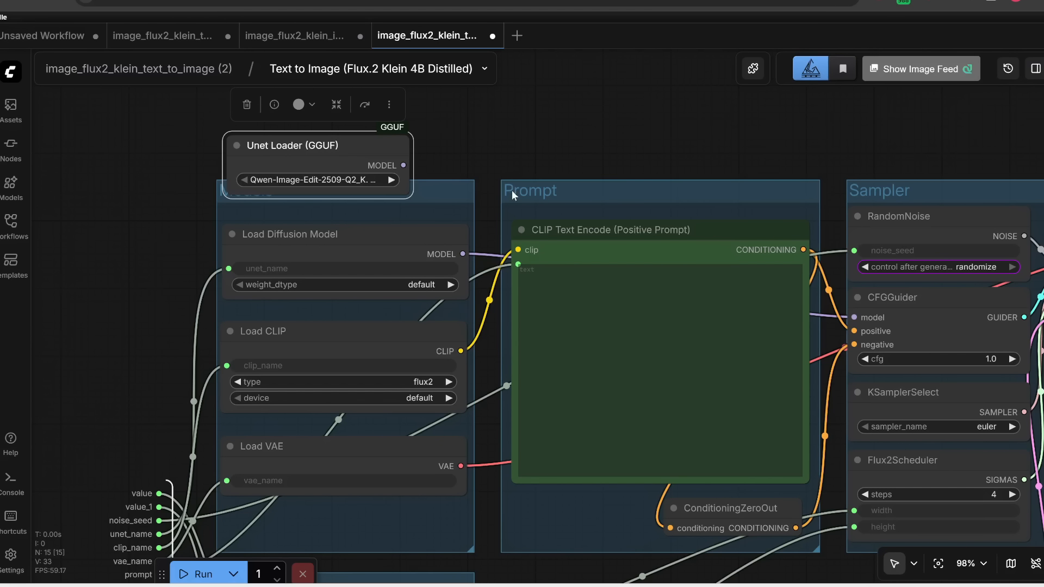
key(r)
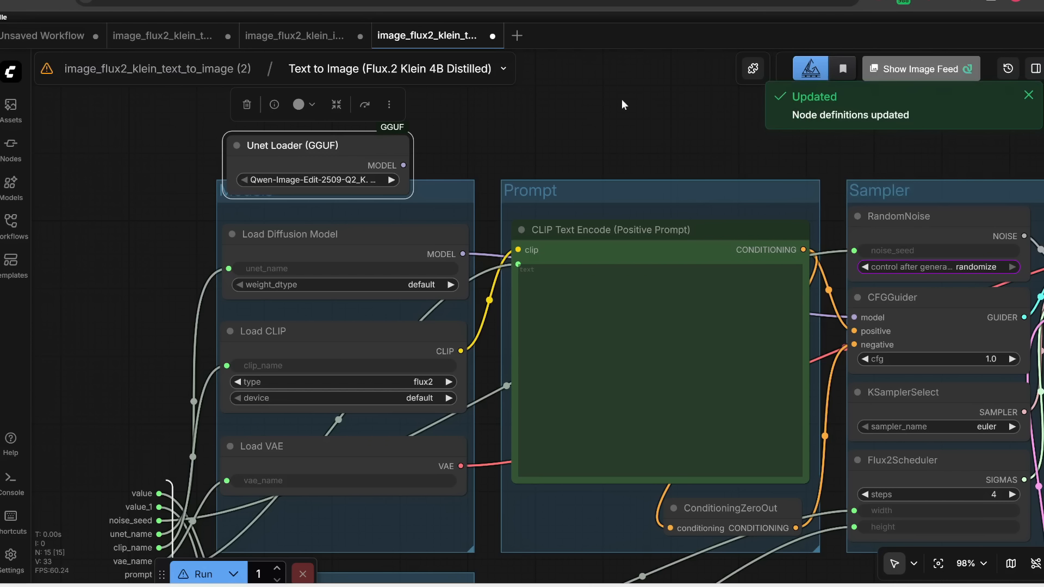
click(296, 181)
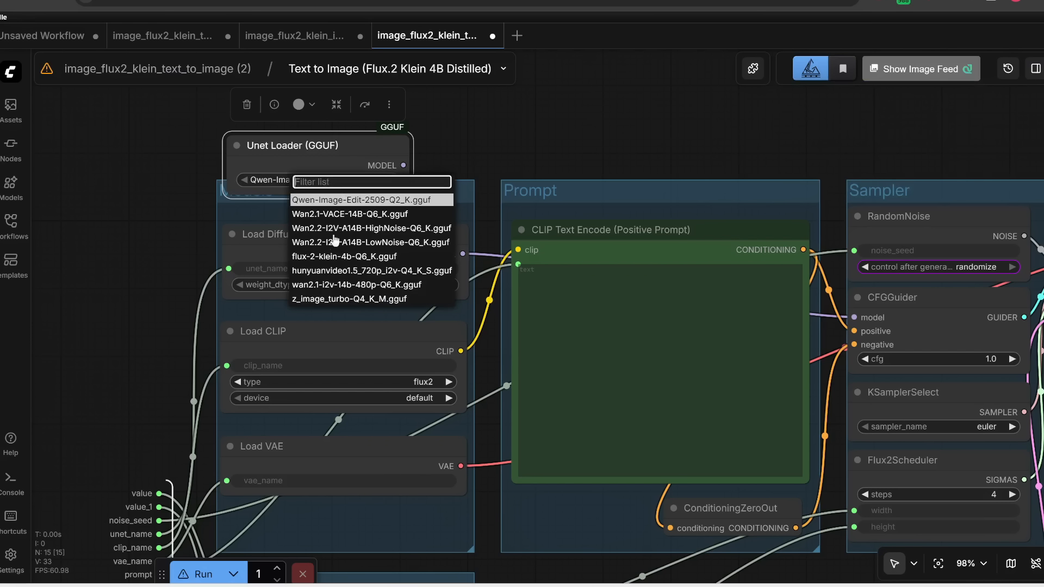
click(354, 258)
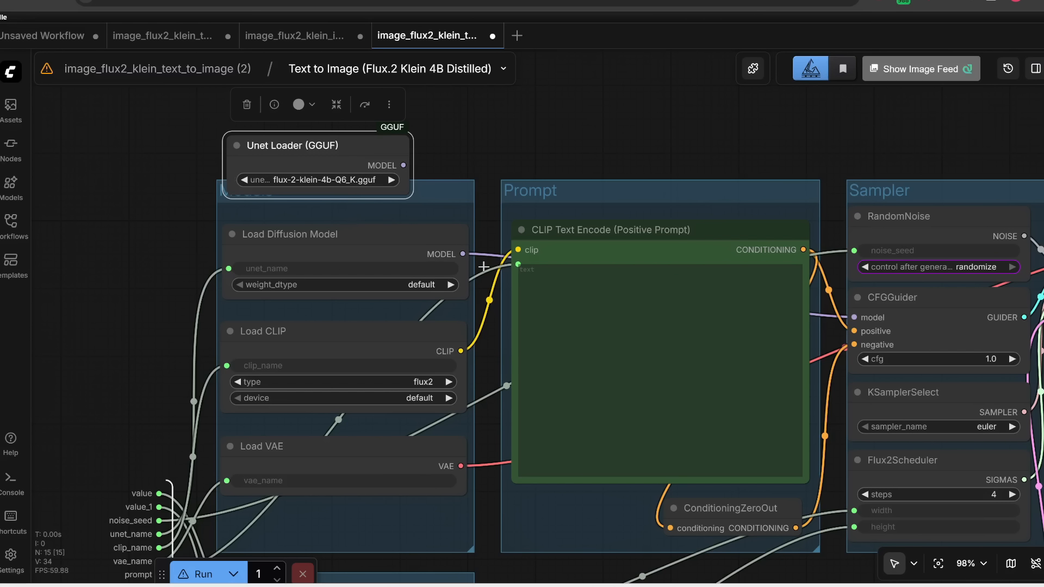
Step: Rearrange the Load Diffusion Model and Unet Loader (GGUF) nodes so they sit close together at the Models group's upper edge
drag(415, 227, 374, 228)
drag(327, 146, 327, 156)
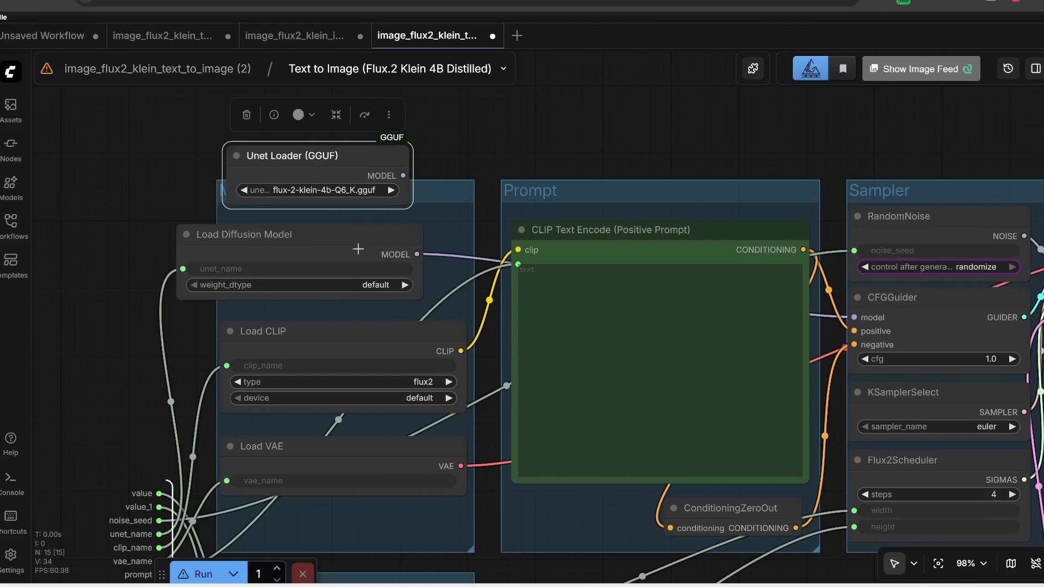
drag(337, 239, 358, 229)
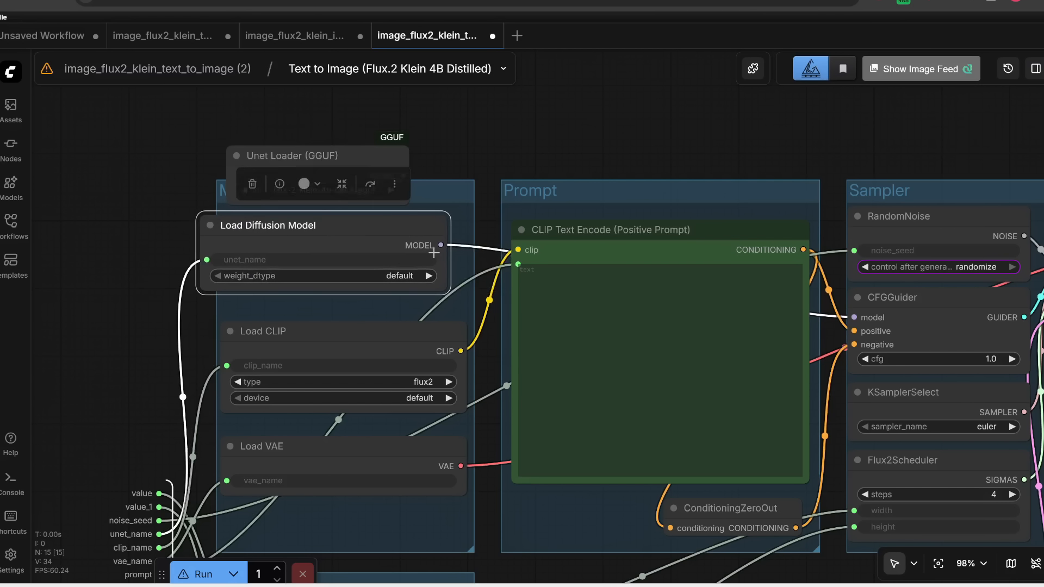
Step: Connect the MODEL output of the Unet Loader (GGUF) node to the CFGGuider's model input
click(337, 159)
drag(411, 177, 855, 317)
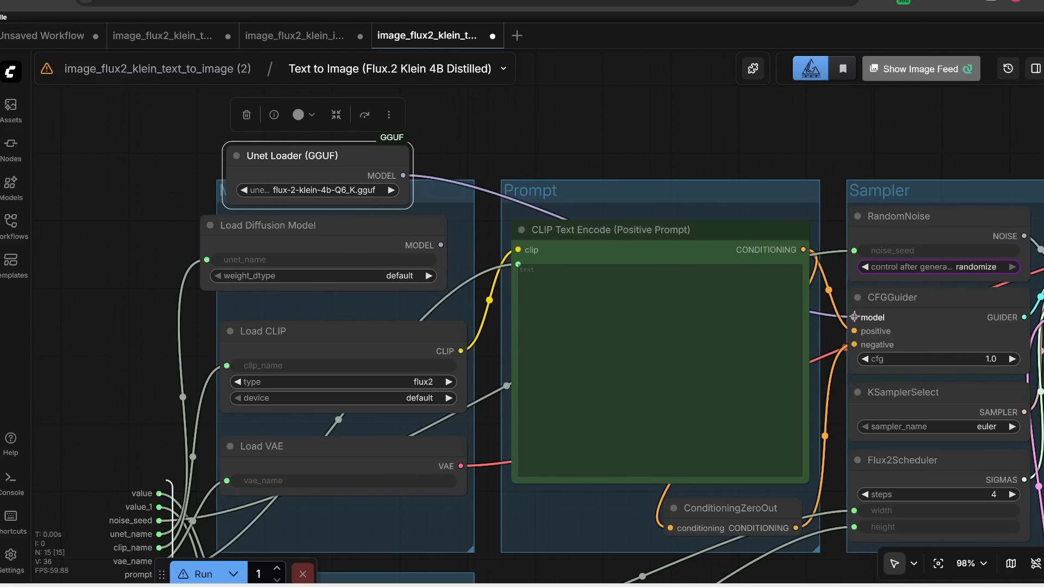
scroll(695, 216, down, 5)
drag(628, 185, 440, 158)
Step: Run the text-to-image workflow and return to the main graph to view the generated image in Save Image
click(196, 574)
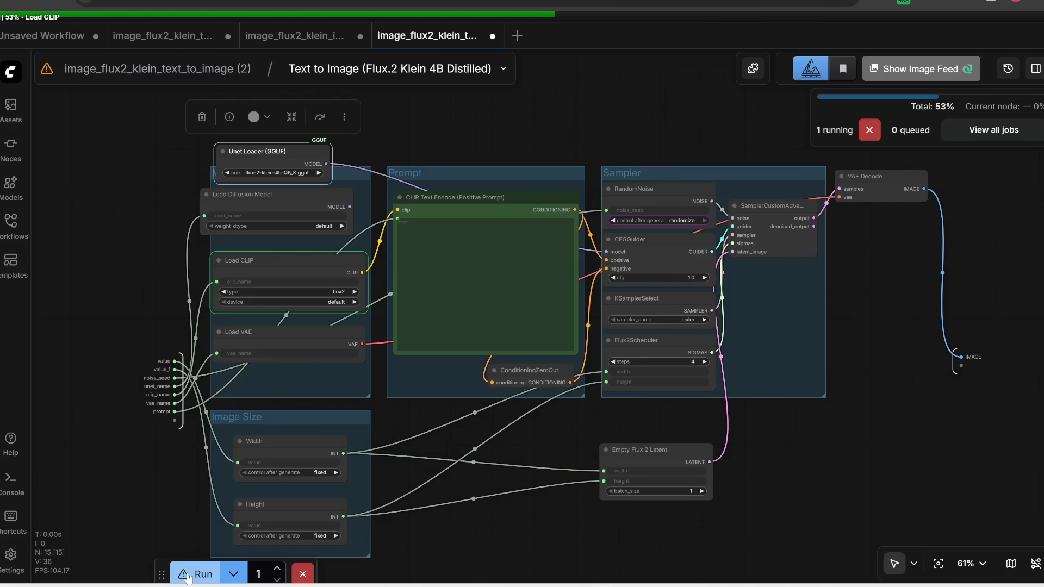
click(128, 70)
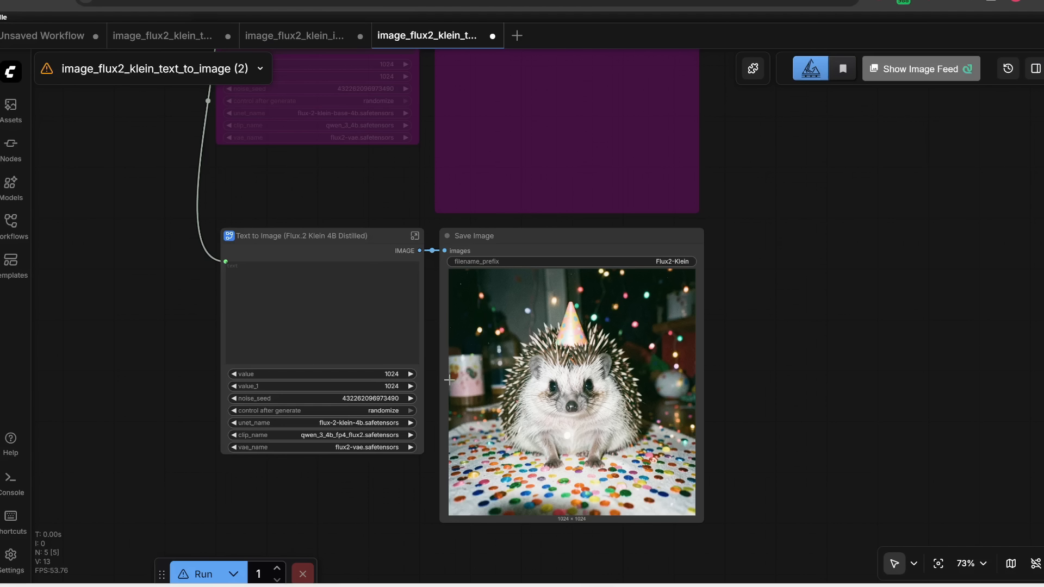
drag(758, 408, 796, 398)
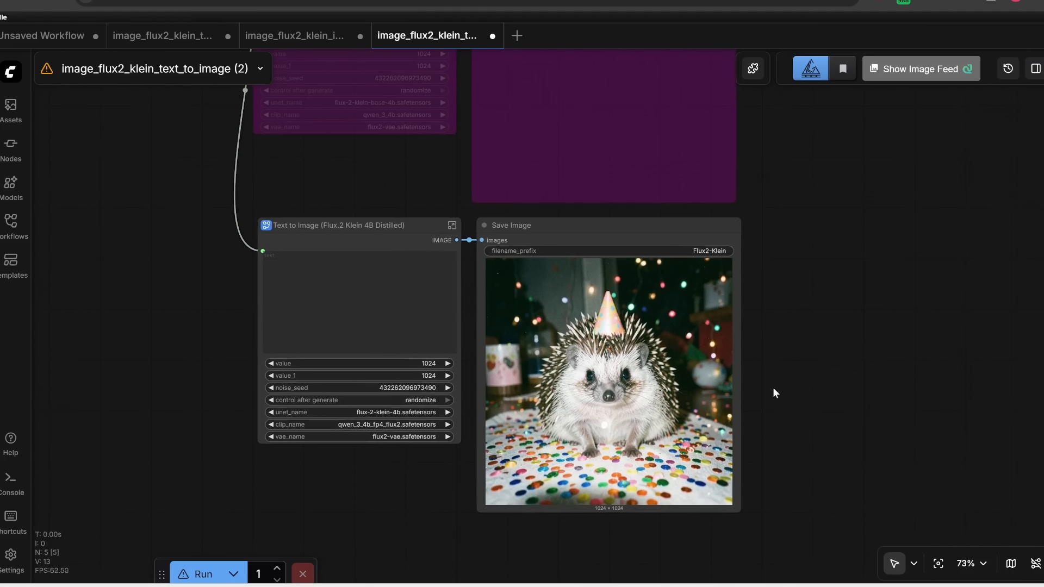
Step: Load image_flux2_klein_image_edit_4b_distilled.json from the ComfyUI_windows_portable folder as a new workflow
key(alt+Tab)
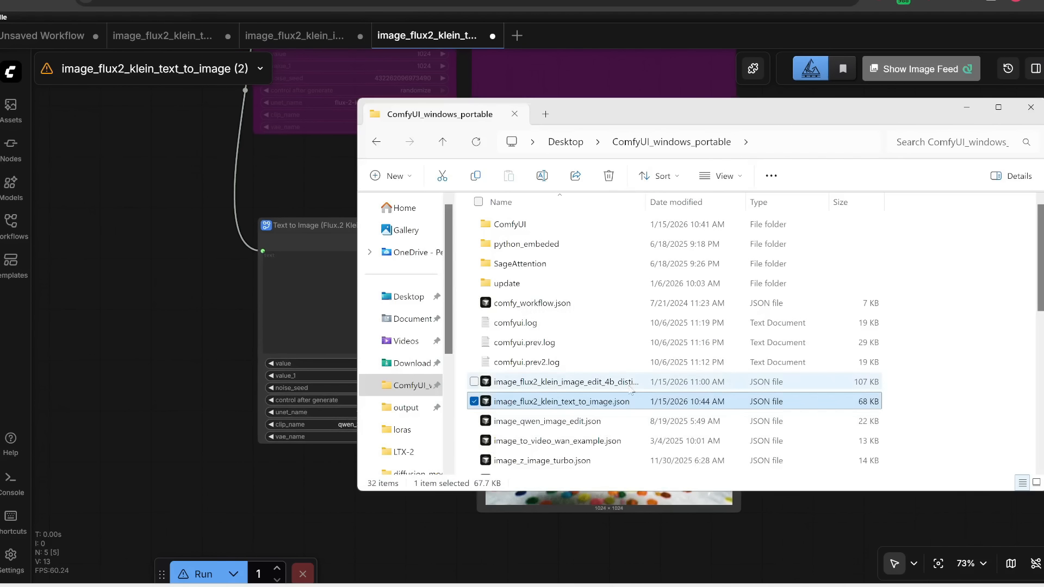
click(574, 382)
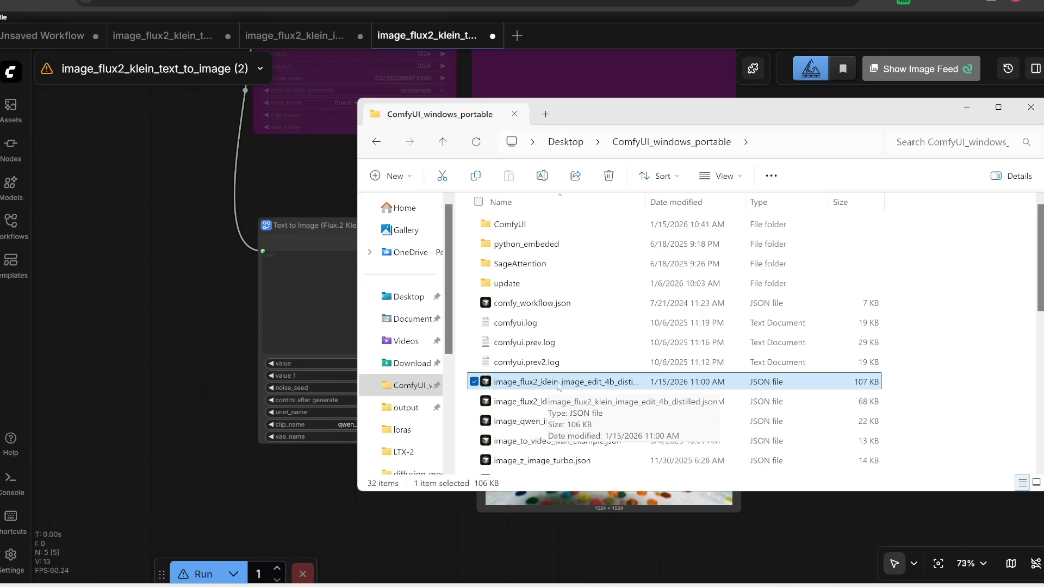
drag(557, 385, 161, 293)
drag(571, 370, 514, 347)
scroll(514, 347, up, 3)
click(144, 350)
click(353, 191)
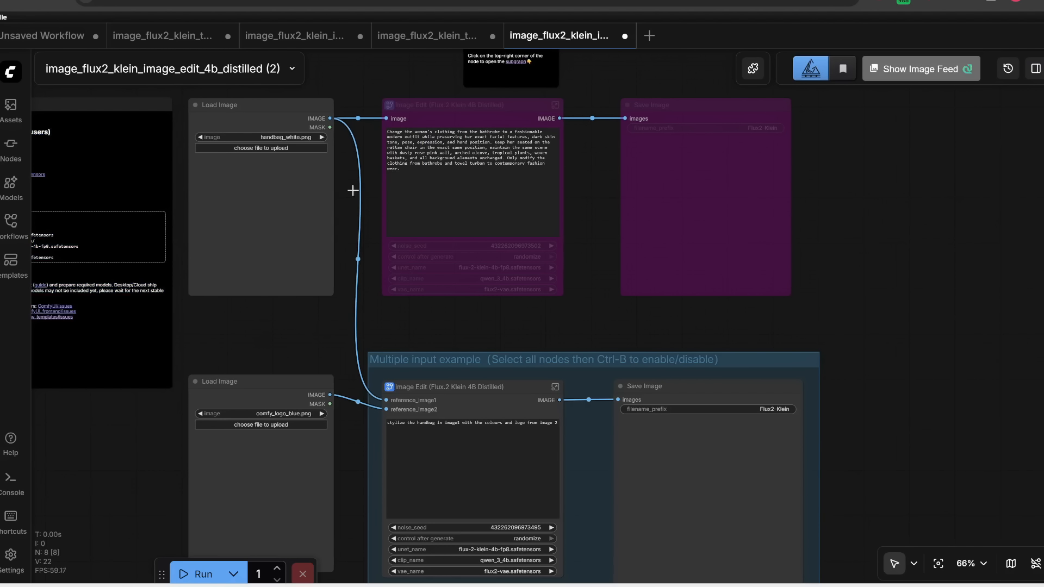
Step: Bypass the Multiple input example nodes together with the second Load Image node
scroll(627, 359, down, 5)
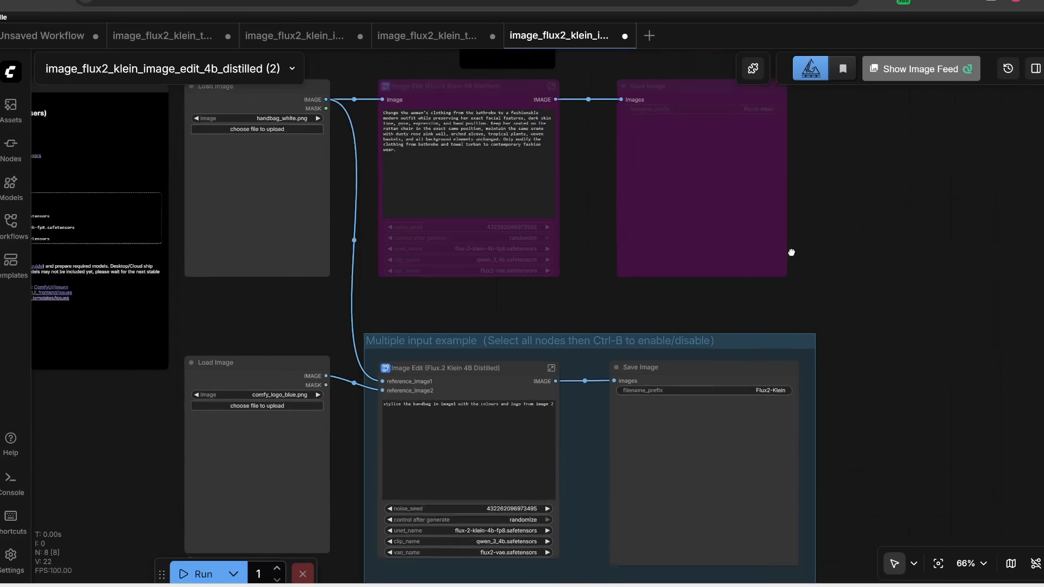
drag(125, 303, 860, 506)
key(ctrl+b)
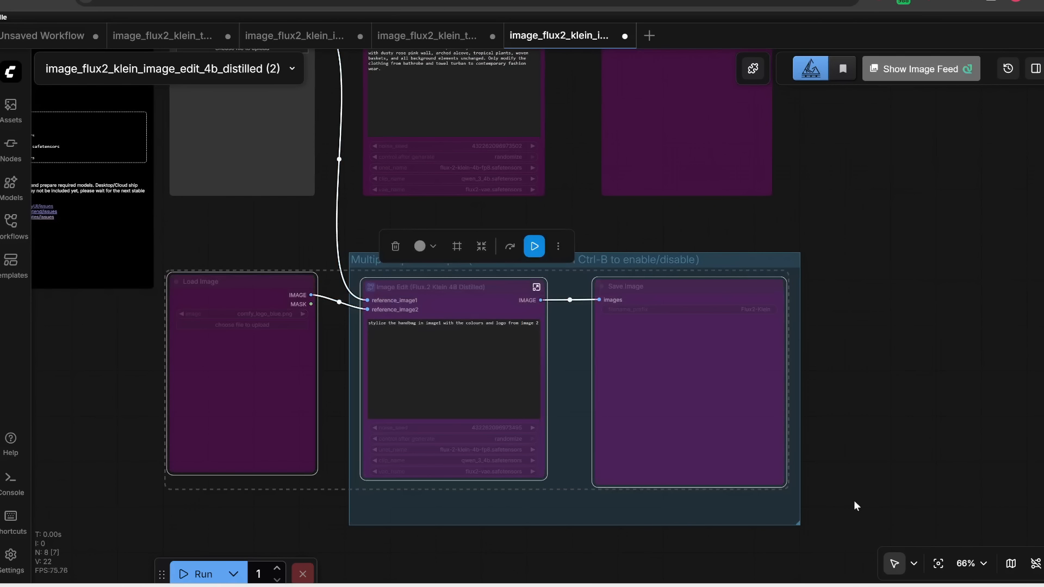
Step: Re-enable the bypassed single-image Image Edit (Flux.2 Klein 4B Distilled) node and its Save Image node
scroll(870, 371, up, 5)
drag(870, 372, 388, 428)
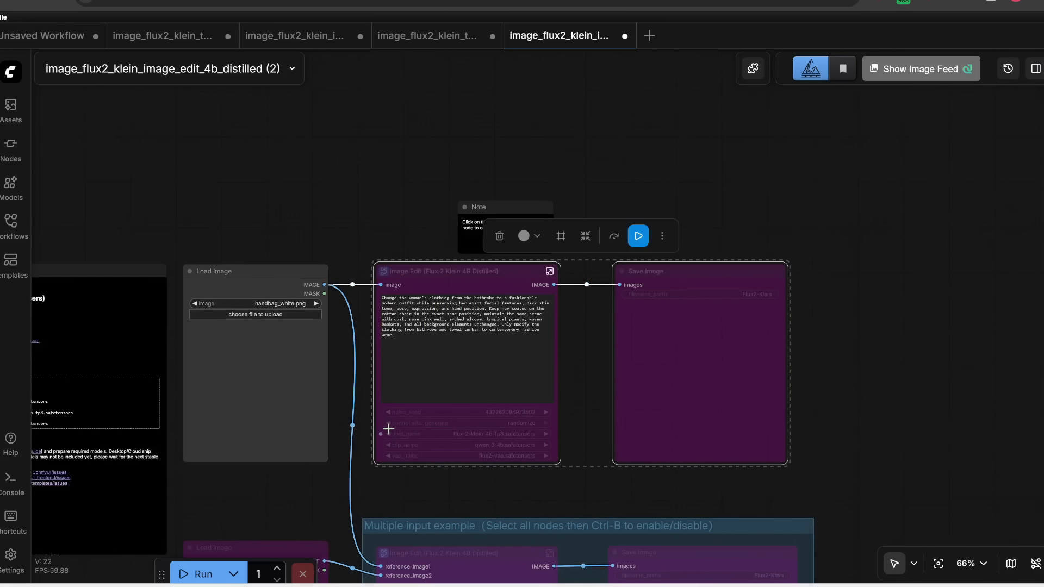
key(ctrl+b)
Step: Load Image_fx (5).png into the Load Image node and replace the edit prompt with "make it winter, snowing"
scroll(371, 269, up, 3)
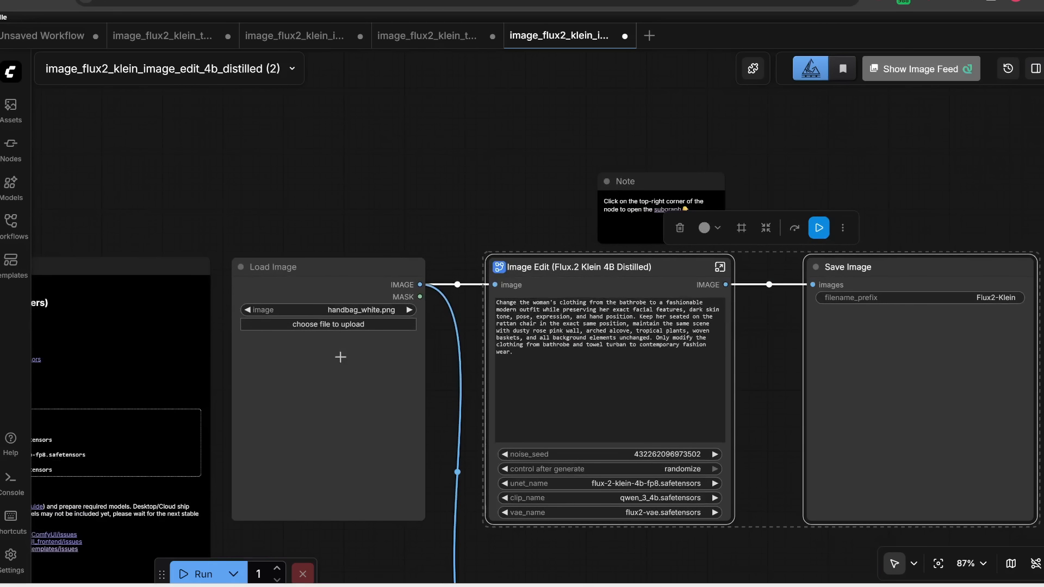
click(350, 327)
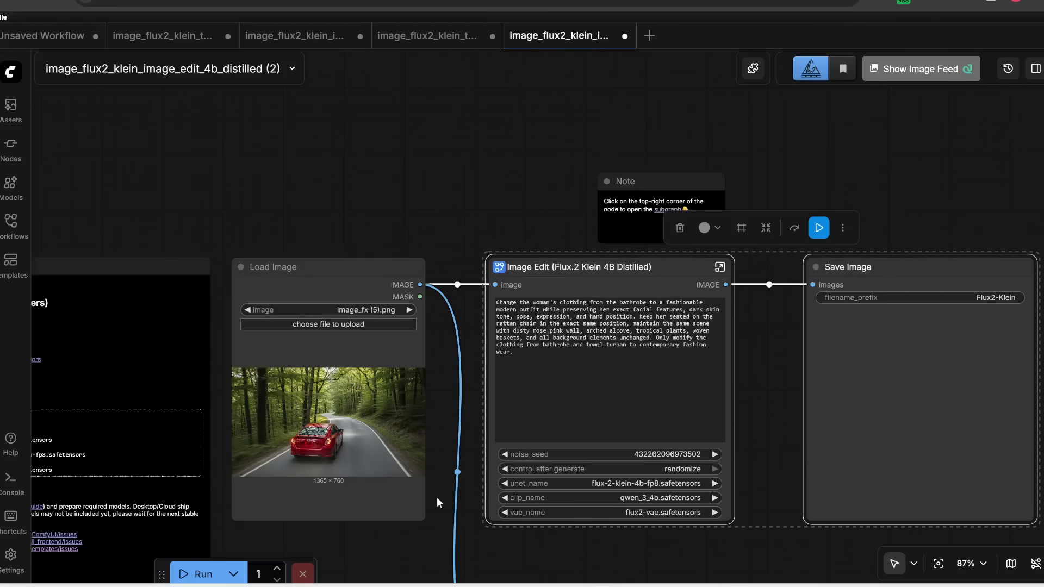
scroll(436, 497, up, 3)
click(592, 342)
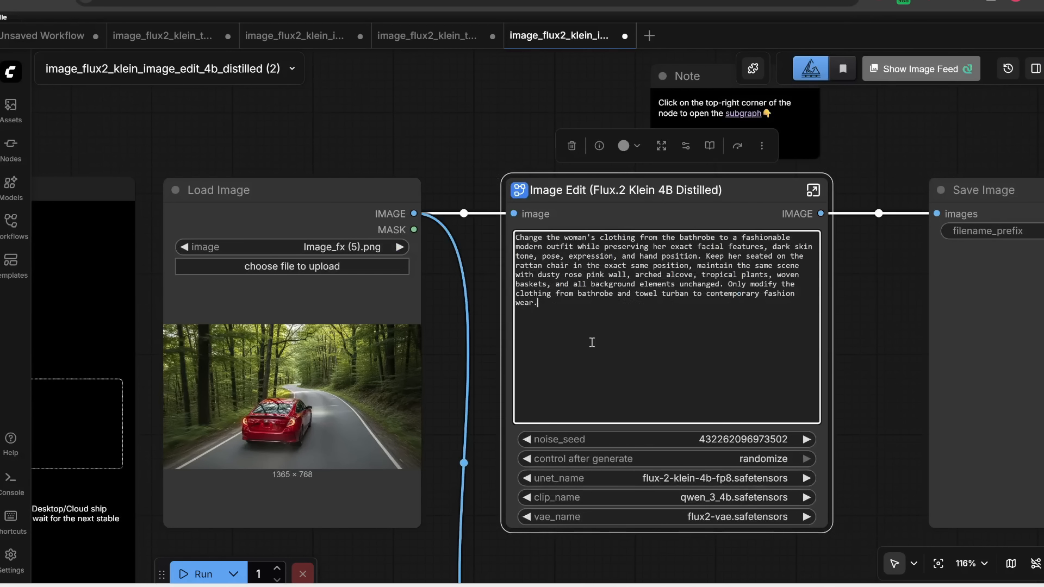
key(ctrl+a)
text(make it wint)
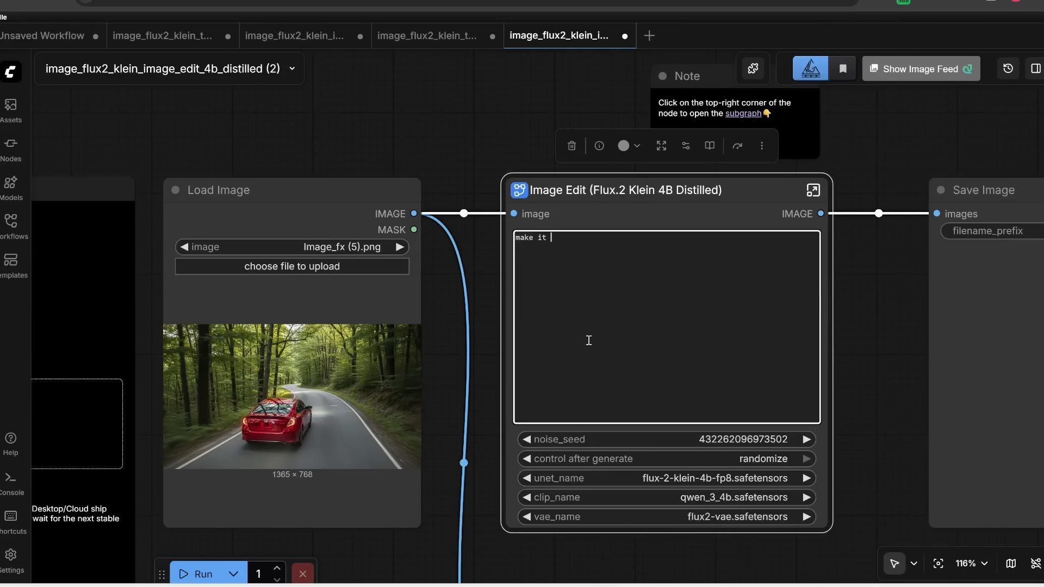
text(er, snowin)
text(g)
Step: Set the Image Edit node's clip_name to qwen_3_4b_fp4_flux2.safetensors and its vae_name to flux2-vae.safetensors
drag(859, 416, 722, 358)
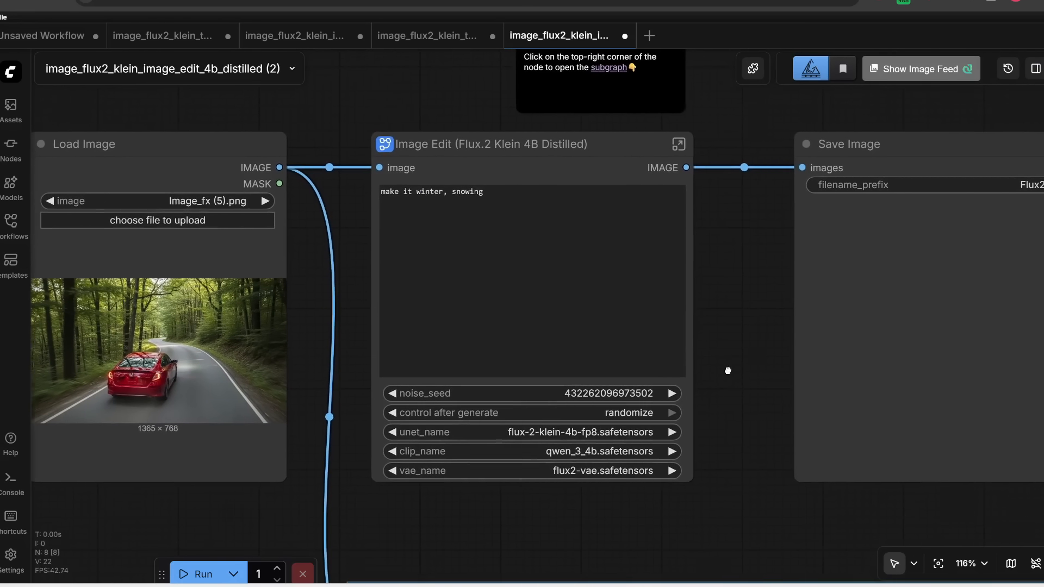
scroll(587, 451, up, 2)
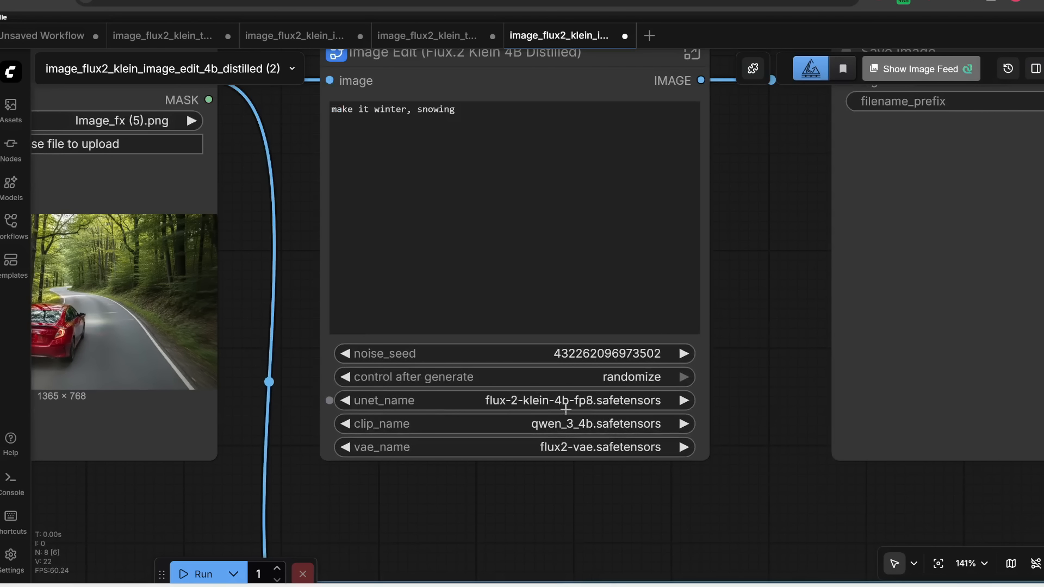
click(578, 429)
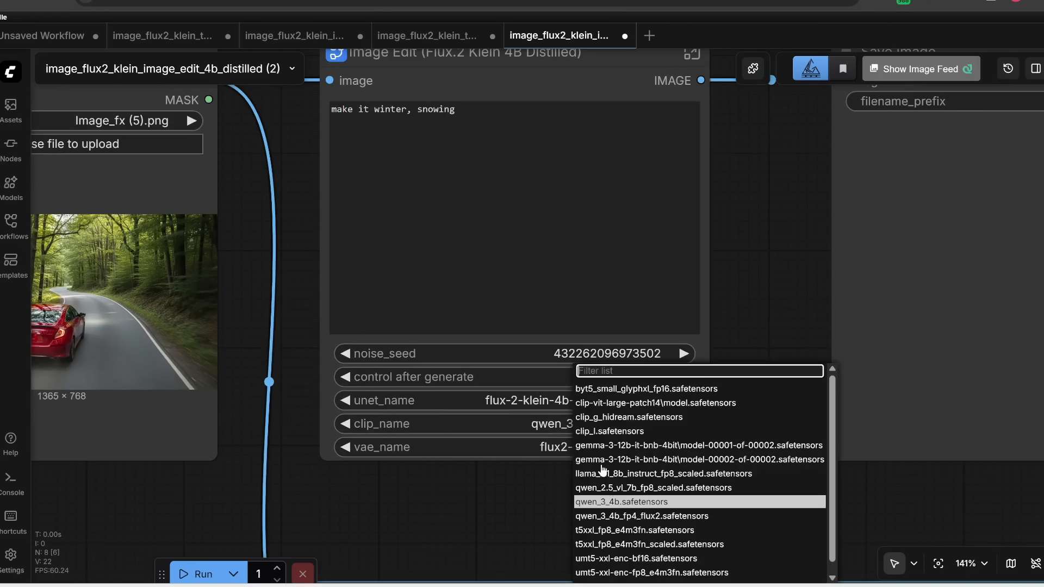
click(610, 516)
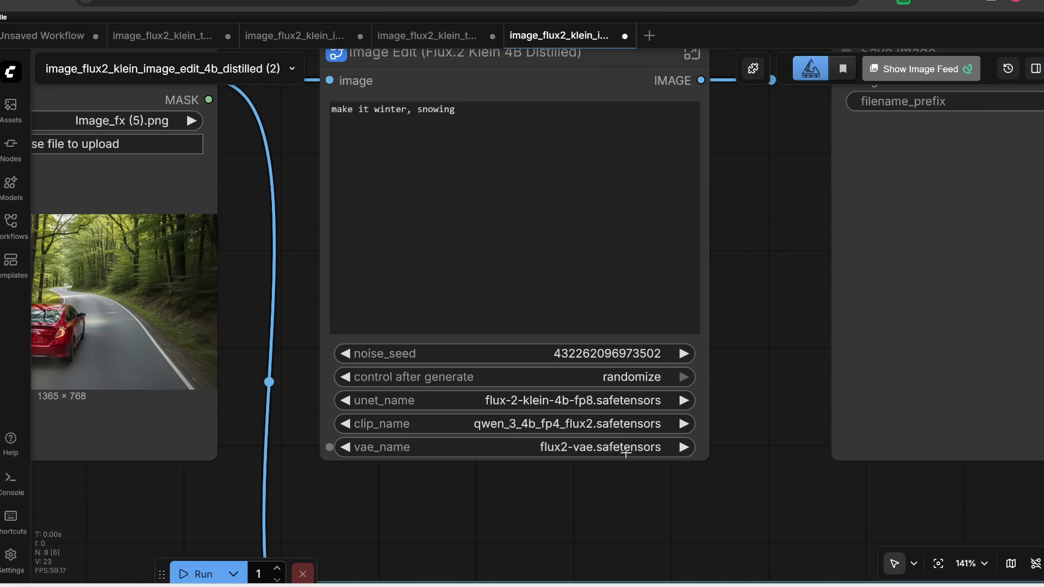
click(623, 451)
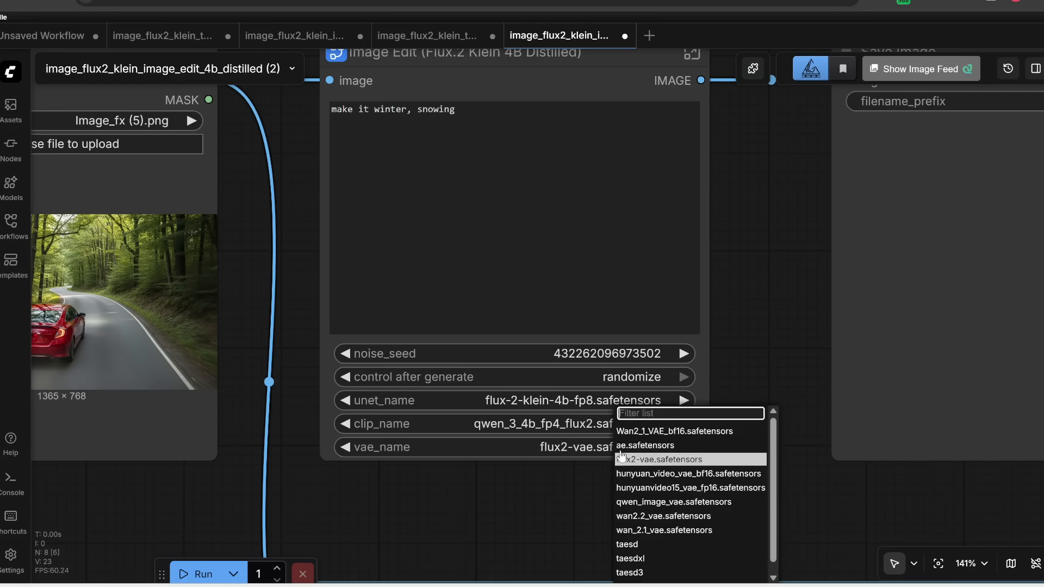
click(650, 461)
drag(775, 249, 717, 322)
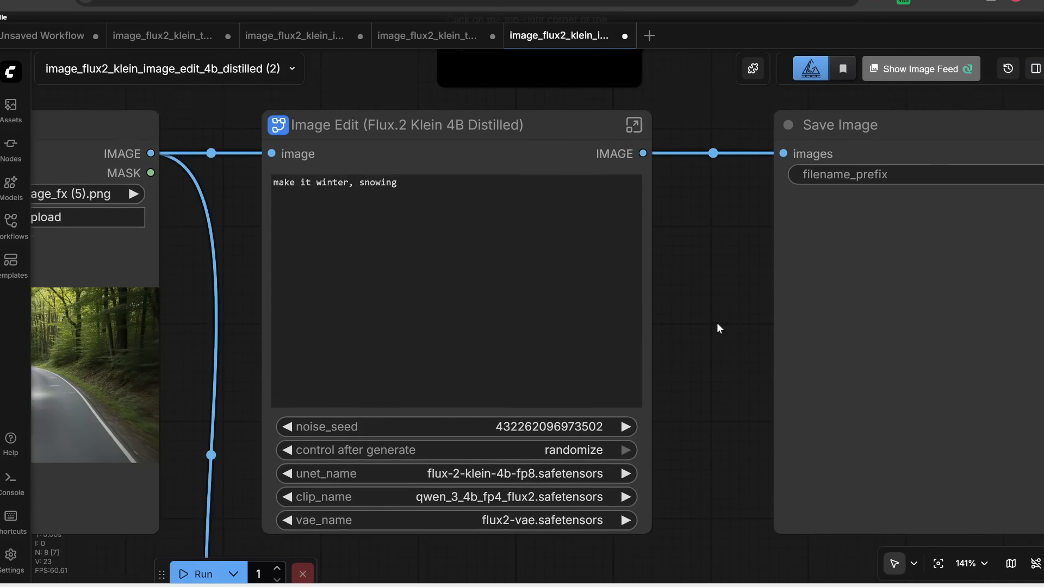
Step: Open the Image Edit (Flux.2 Klein 4B Distilled) subgraph and shift the Load Diffusion Model node slightly within the Models group
scroll(717, 322, down, 2)
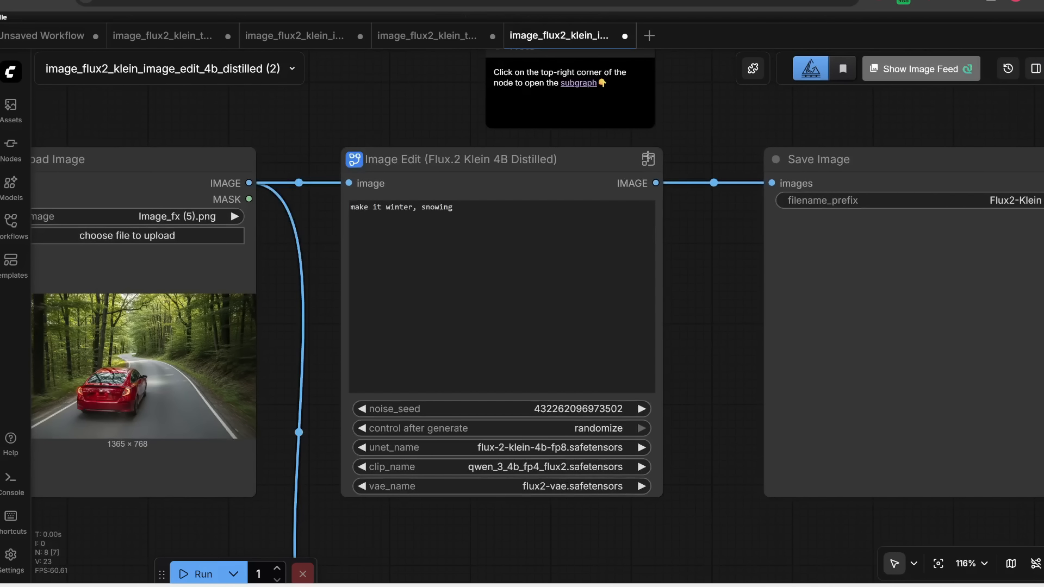
click(647, 159)
scroll(364, 204, up, 2)
scroll(411, 145, down, 1)
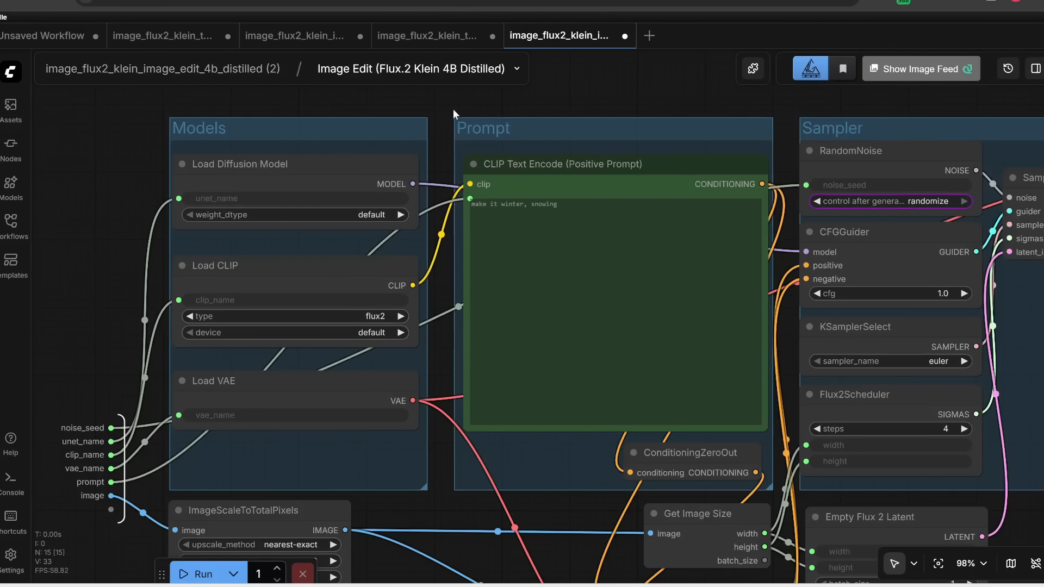
drag(455, 112, 429, 205)
mouse_move(267, 254)
mouse_down()
mouse_move(259, 226)
mouse_move(283, 247)
mouse_move(262, 266)
mouse_up()
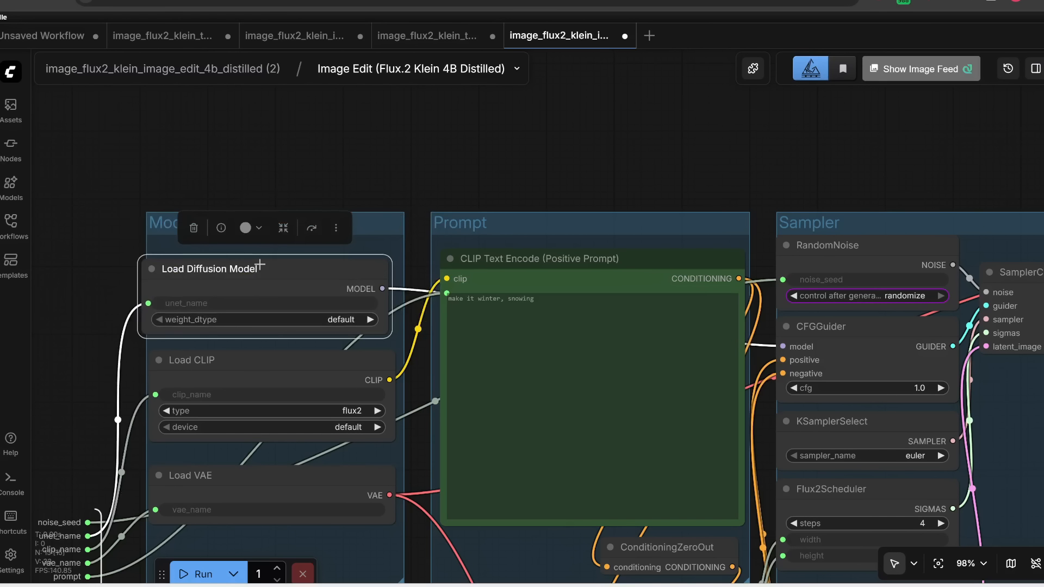
Step: Add a Unet Loader (GGUF) node above the Models group and set its model to flux-2-klein-4b-Q6_K.gguf
double_click(208, 153)
text(unet)
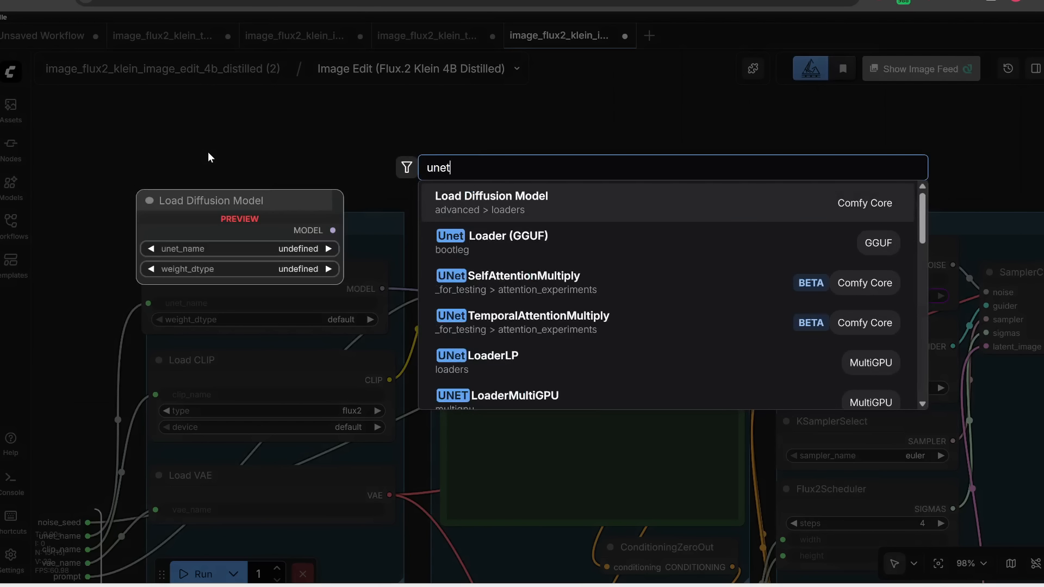
click(487, 249)
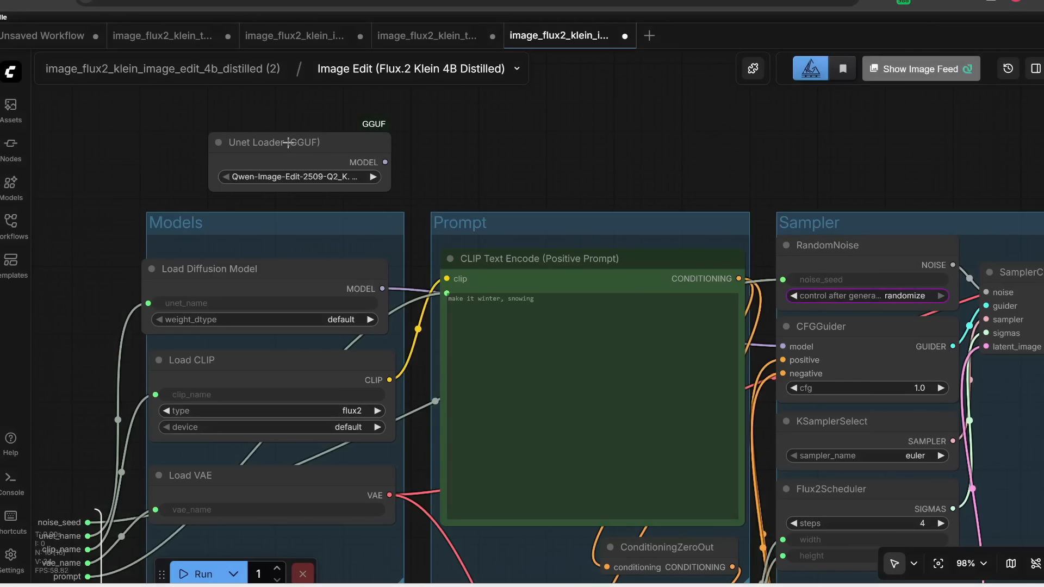
click(269, 177)
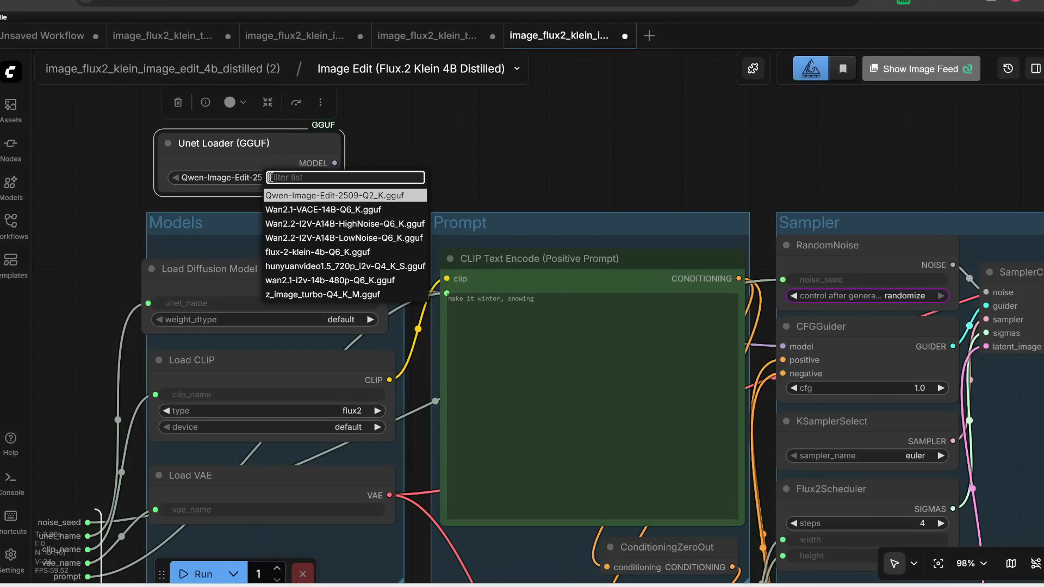
click(318, 253)
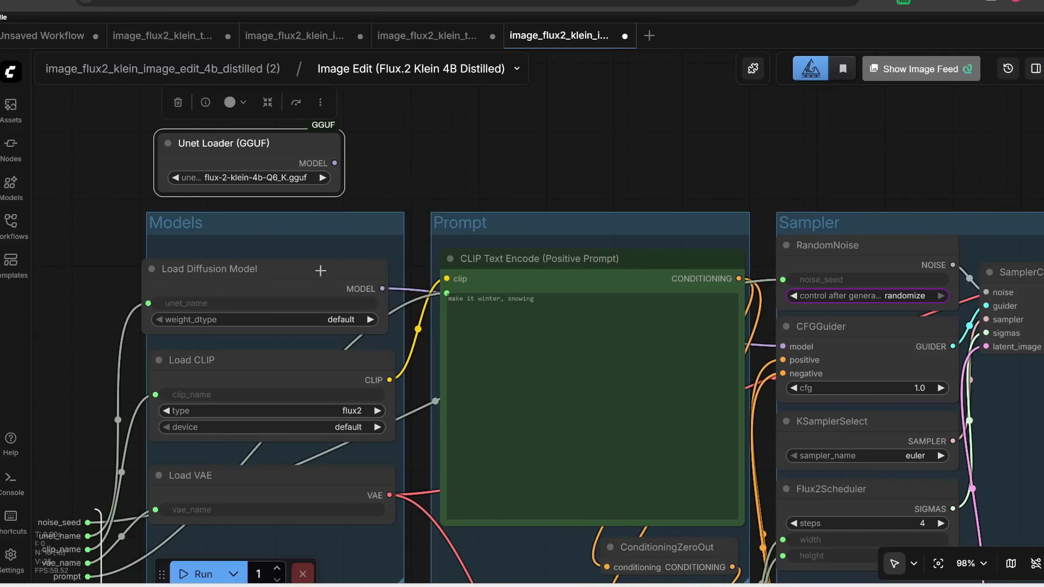
Step: Move Load Diffusion Model up below the GGUF loader and connect the Unet Loader (GGUF) output to CFGGuider's model input
drag(324, 272, 314, 230)
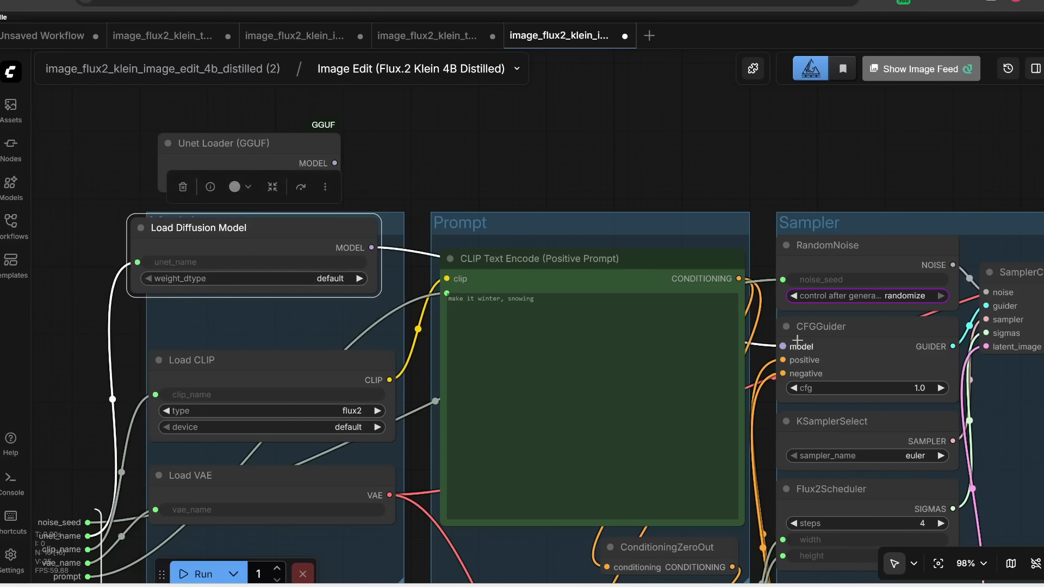
click(288, 146)
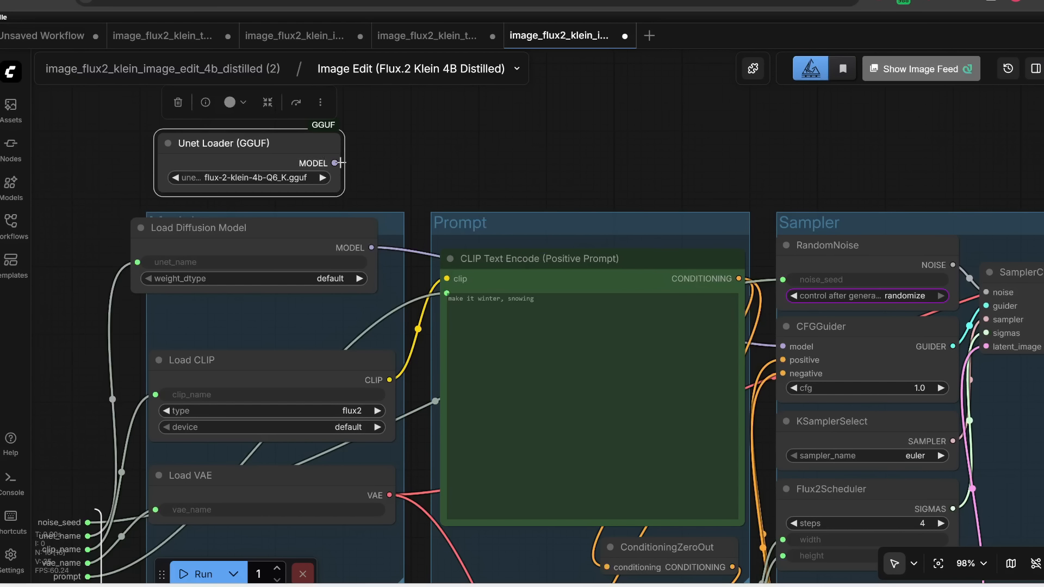
drag(335, 163, 782, 346)
scroll(707, 245, down, 5)
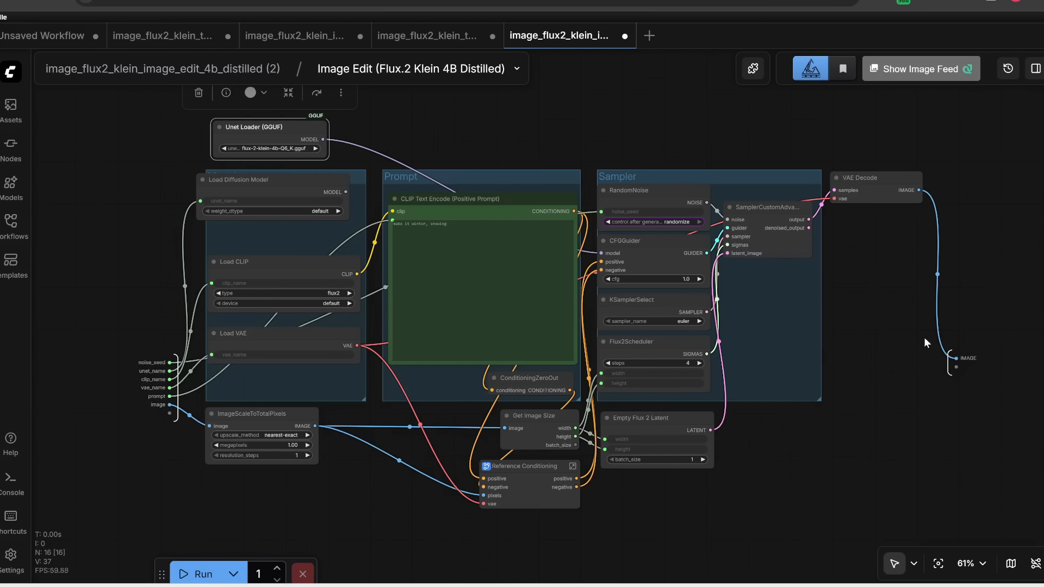
Step: Bypass the ImageScaleToTotalPixels node below the Models group
scroll(324, 488, up, 3)
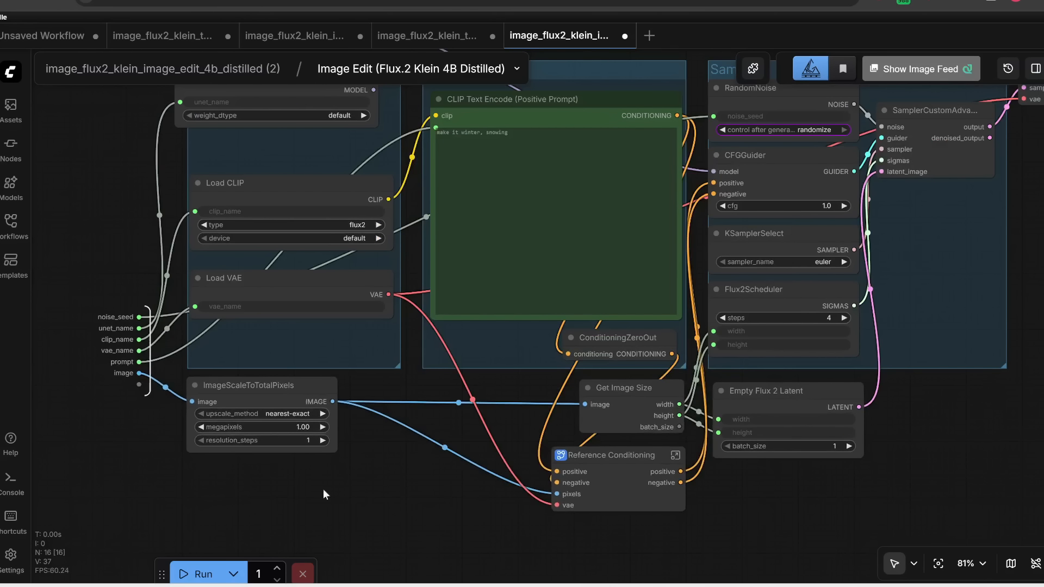
scroll(361, 430, down, 1)
click(290, 388)
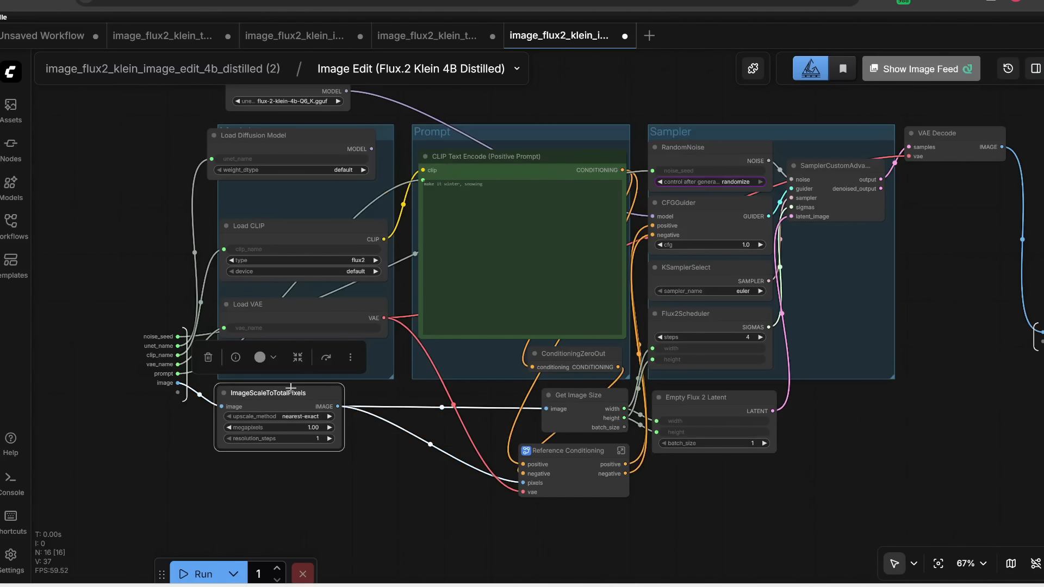
key(ctrl+b)
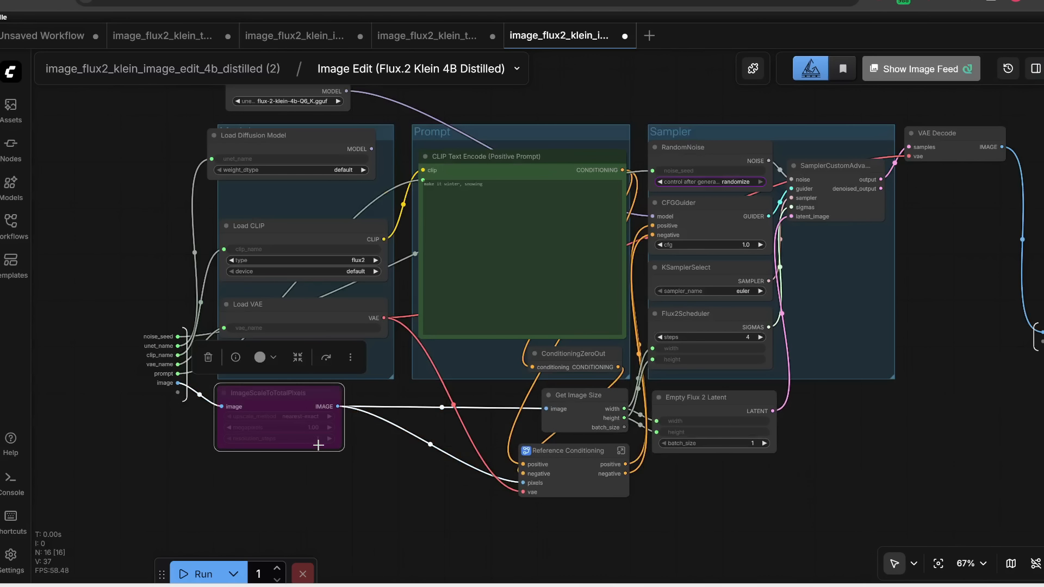
Step: Run the image edit and, back in the main graph, move the Save Image node closer to the Image Edit node
click(188, 573)
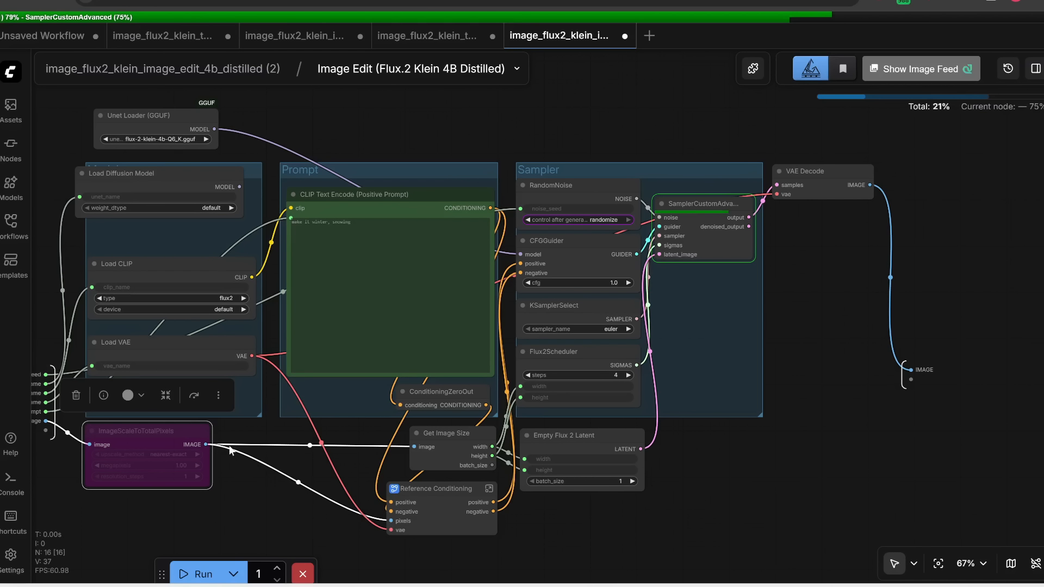
click(199, 80)
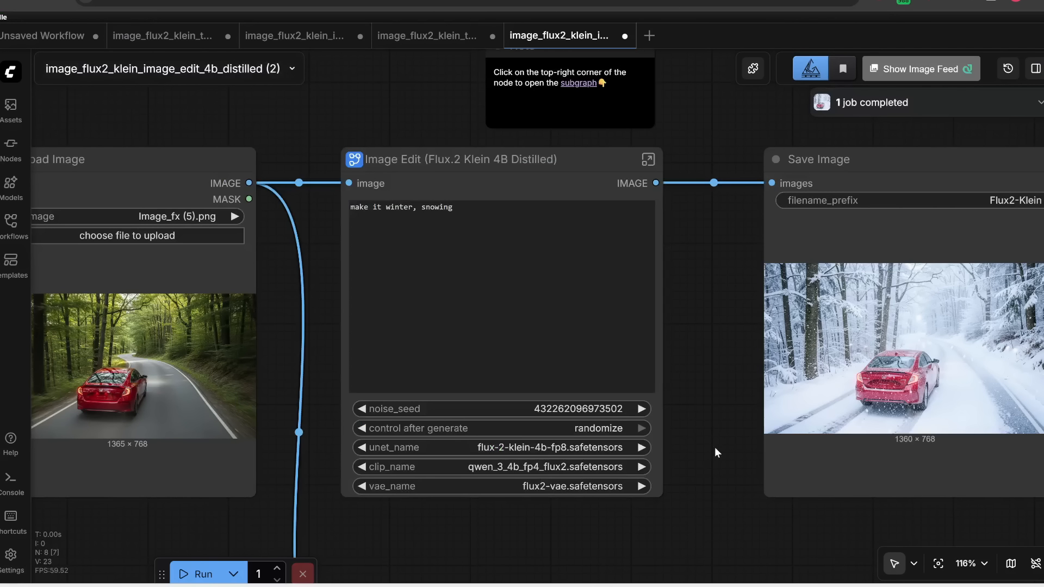
drag(715, 447, 642, 427)
scroll(641, 433, down, 2)
drag(715, 224, 675, 231)
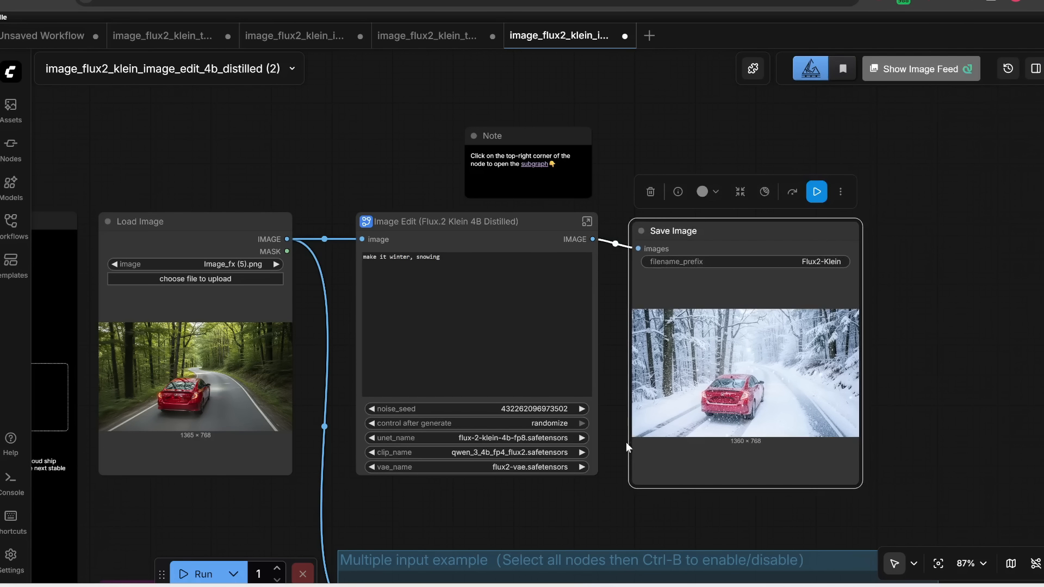
scroll(625, 442, down, 1)
scroll(410, 228, down, 2)
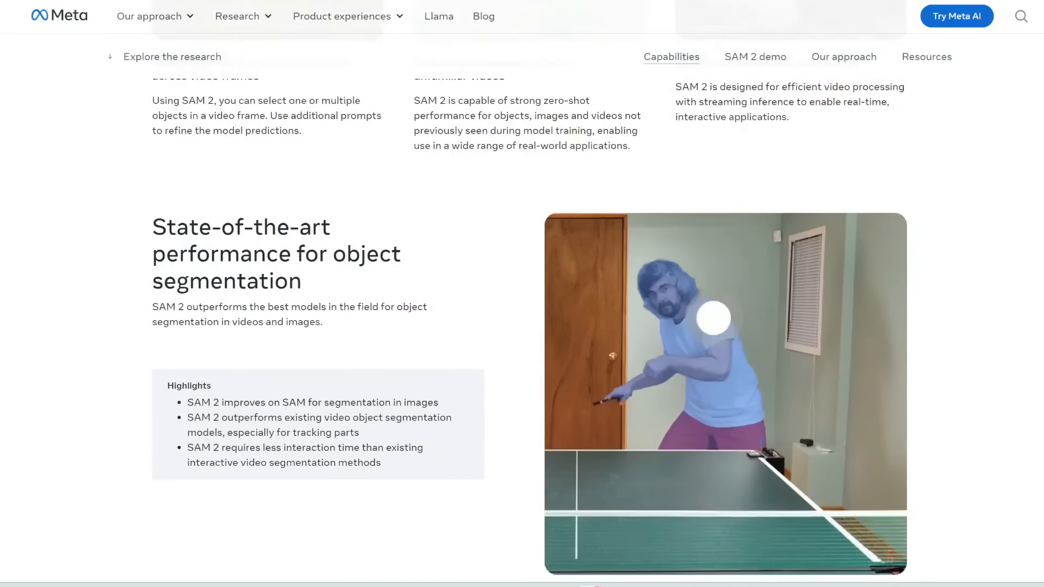
scroll(522, 326, down, 3)
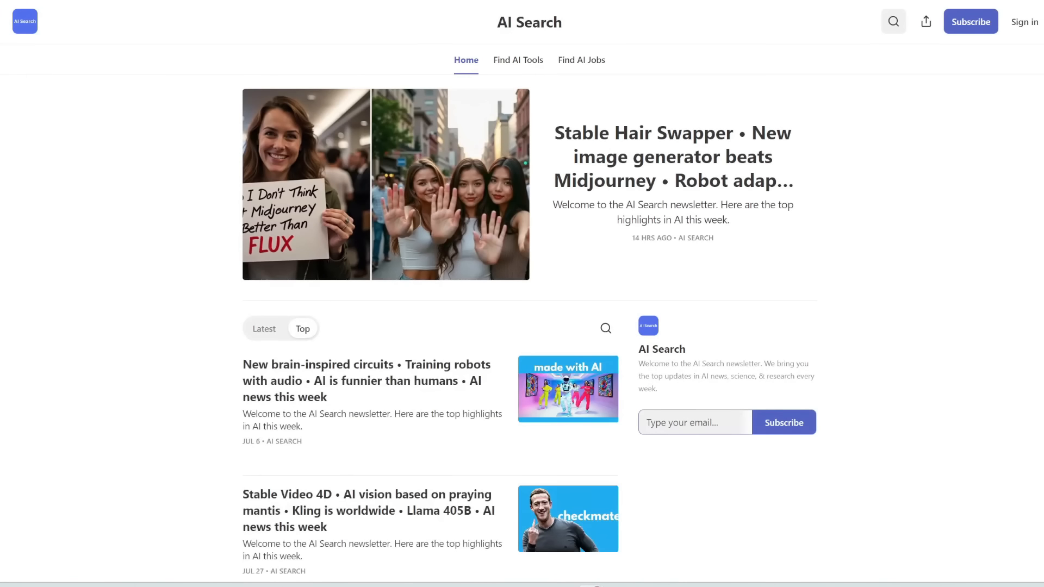
scroll(914, 306, down, 10)
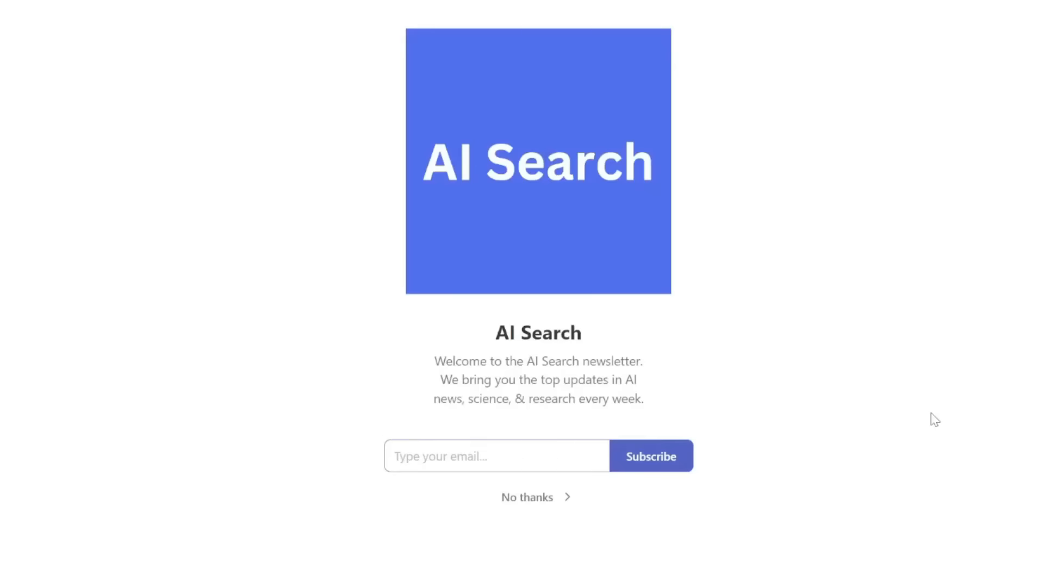